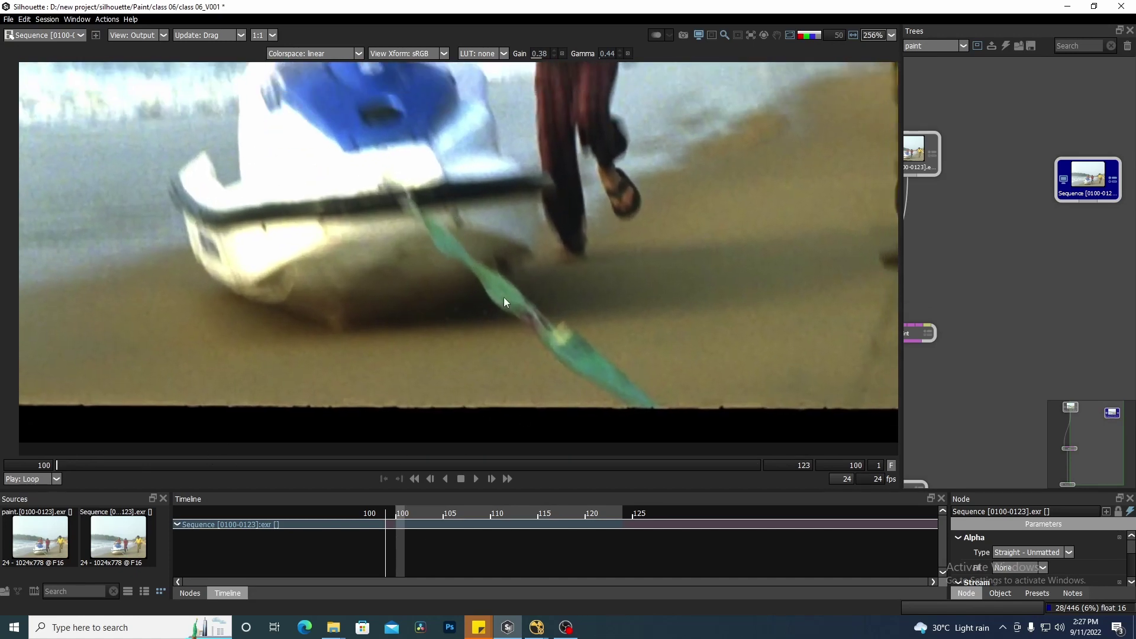
- Scrub through the Sequence footage and examine the jet ski and its green tow rope around frames 110 to 118
{"action": "left_click_drag", "start_coordinate": [130, 467], "coordinate": [604, 484]}
{"action": "scroll", "coordinate": [587, 348], "scroll_direction": "down", "scroll_amount": 1}
{"action": "scroll", "coordinate": [587, 353], "scroll_direction": "down", "scroll_amount": 3}
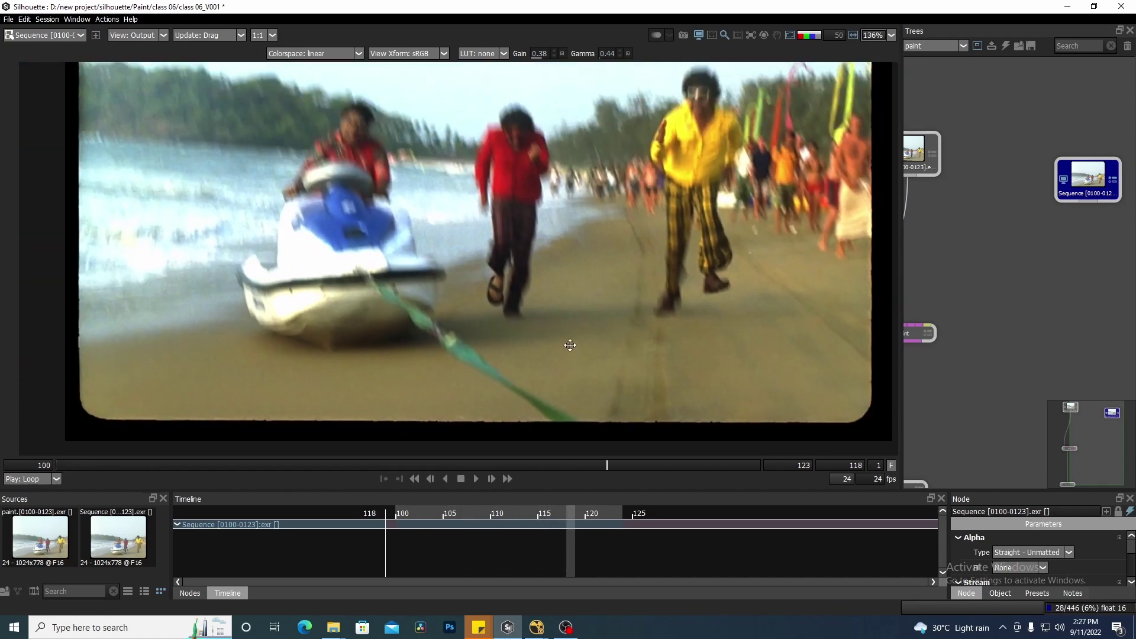
{"action": "left_click_drag", "start_coordinate": [608, 467], "coordinate": [368, 451]}
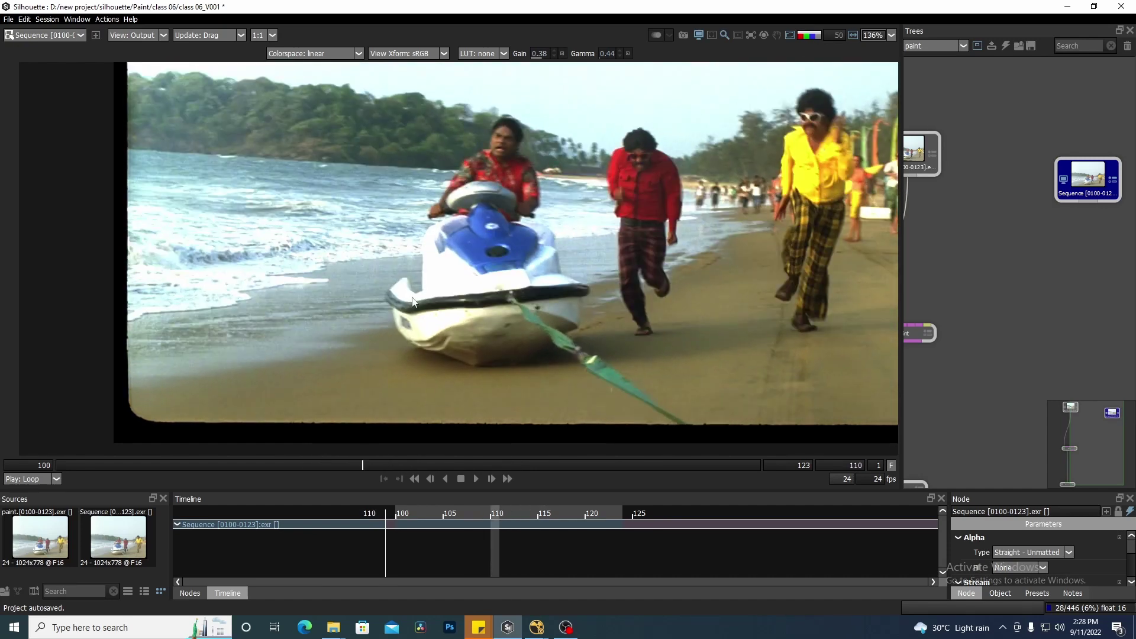
{"action": "scroll", "coordinate": [483, 331], "scroll_direction": "up", "scroll_amount": 8}
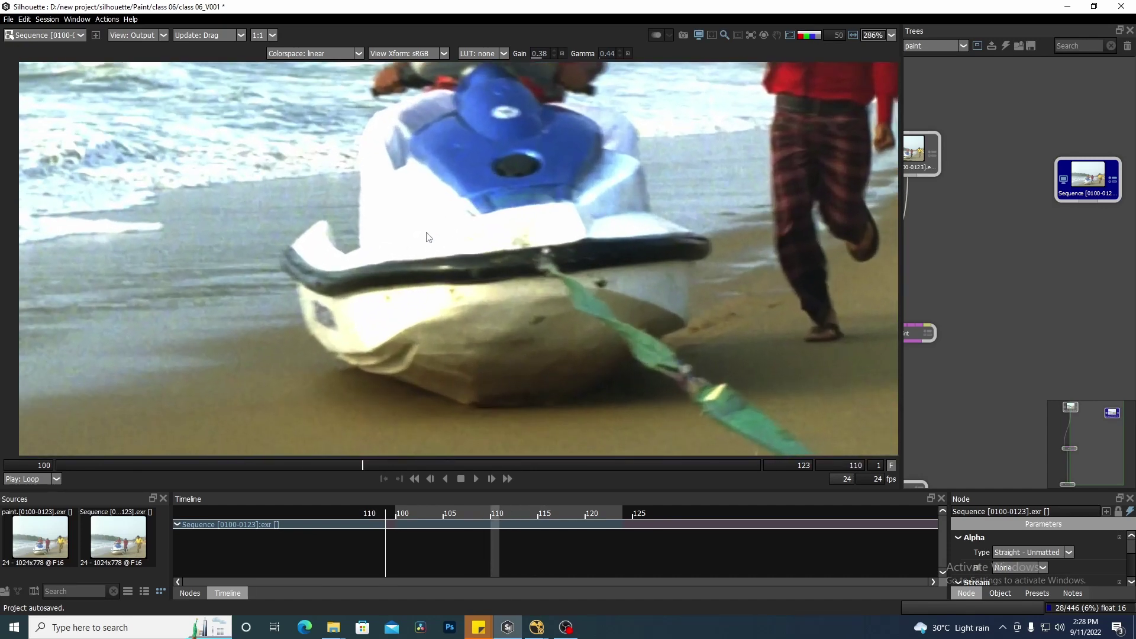
{"action": "key", "text": "x"}
{"action": "key", "text": "x"}
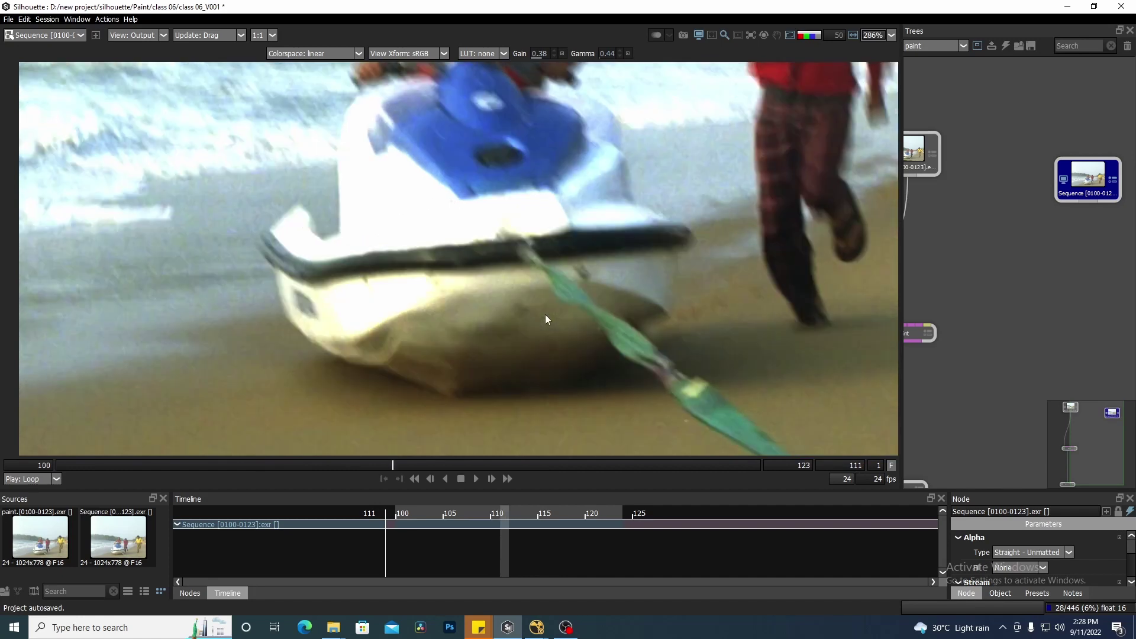
{"action": "scroll", "coordinate": [525, 343], "scroll_direction": "down", "scroll_amount": 3}
{"action": "scroll", "coordinate": [526, 350], "scroll_direction": "down", "scroll_amount": 4}
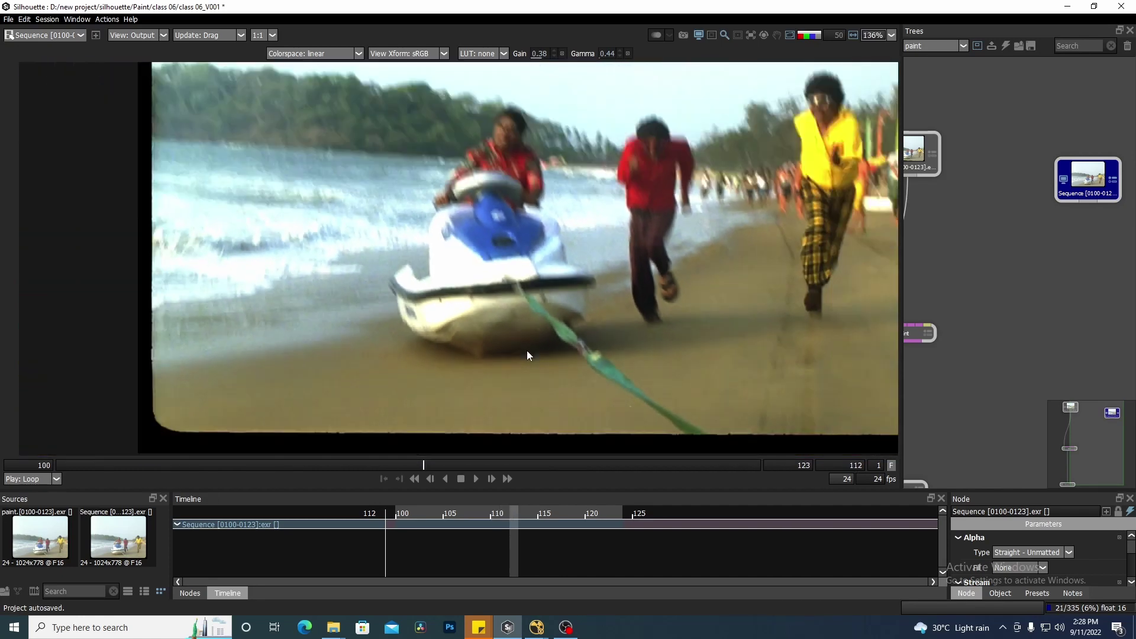
- Step frame by frame from 112 to 122 to examine the motion blur and the rope's movement over the sand
{"action": "key", "text": "Right"}
{"action": "key", "text": "Right"}
{"action": "key", "text": "Right"}
{"action": "key", "text": "Right"}
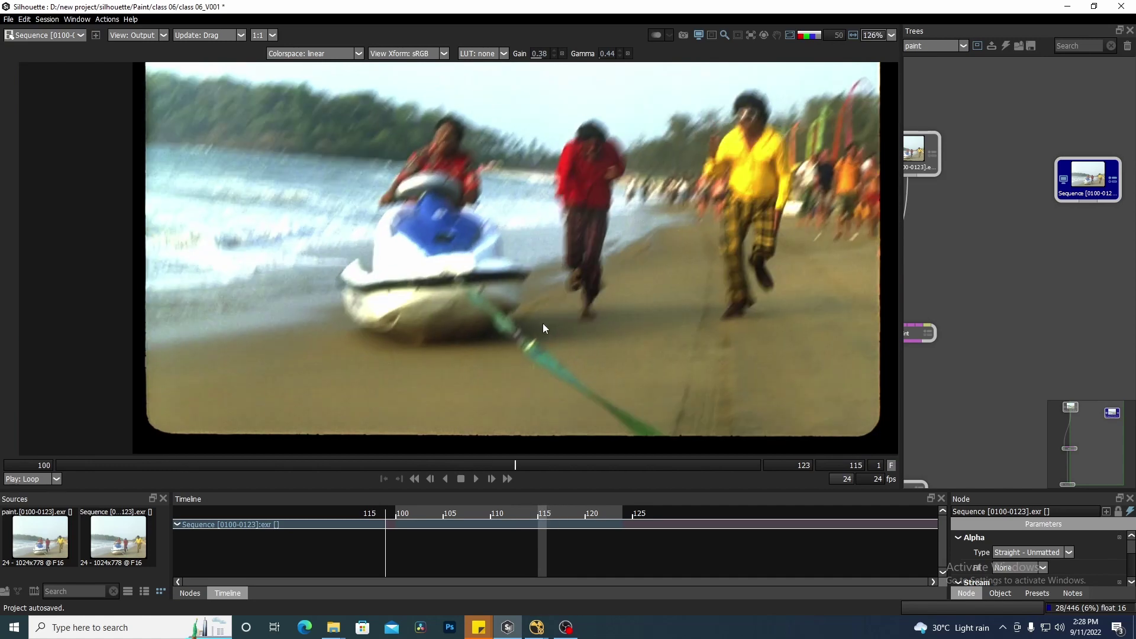
{"action": "key", "text": "Right"}
{"action": "key", "text": "Right"}
{"action": "key", "text": "Right"}
{"action": "key", "text": "Left"}
{"action": "key", "text": "Right"}
{"action": "key", "text": "Right"}
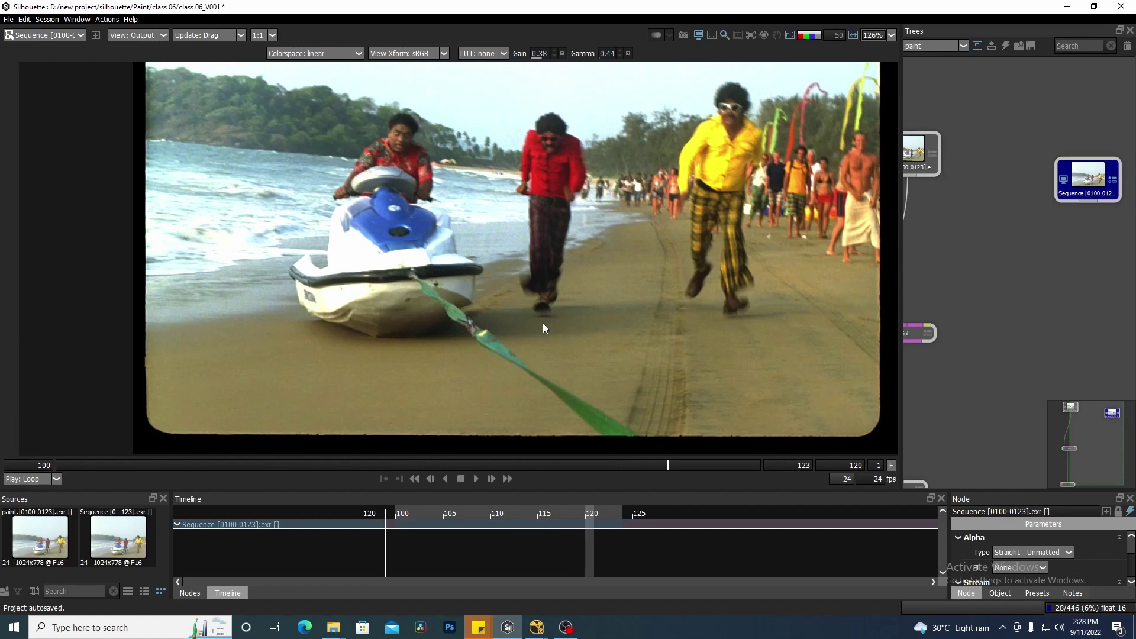
{"action": "key", "text": "Right"}
{"action": "key", "text": "Right"}
{"action": "key", "text": "Right"}
{"action": "key", "text": "Right"}
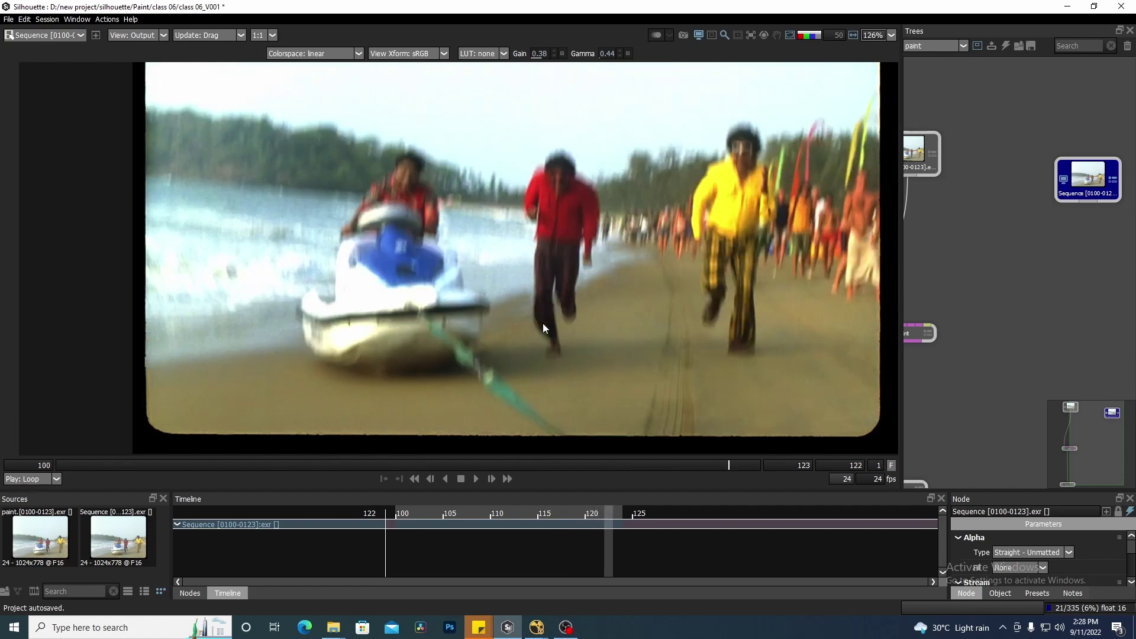
{"action": "key", "text": "Left"}
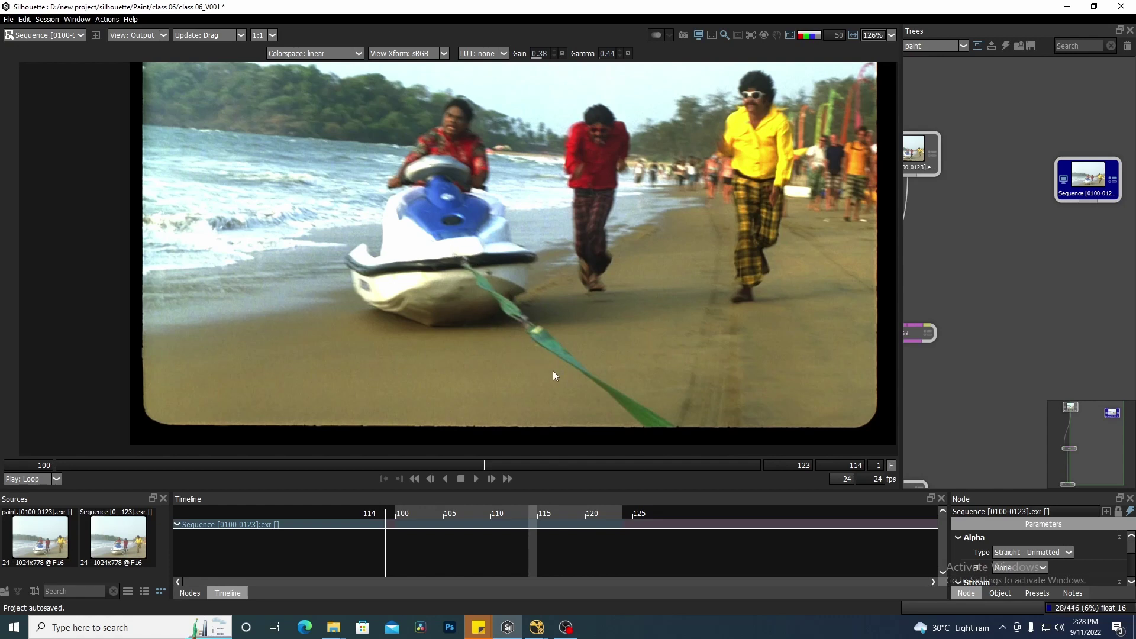
- Open the Paint node's output and inspect the area of the tow rope across the painted frames, including frame 117
{"action": "mouse_move", "coordinate": [984, 247]}
{"action": "left_mouse_down"}
{"action": "mouse_move", "coordinate": [1060, 228]}
{"action": "mouse_move", "coordinate": [1034, 242]}
{"action": "left_mouse_up"}
{"action": "left_click_drag", "start_coordinate": [954, 147], "coordinate": [954, 183]}
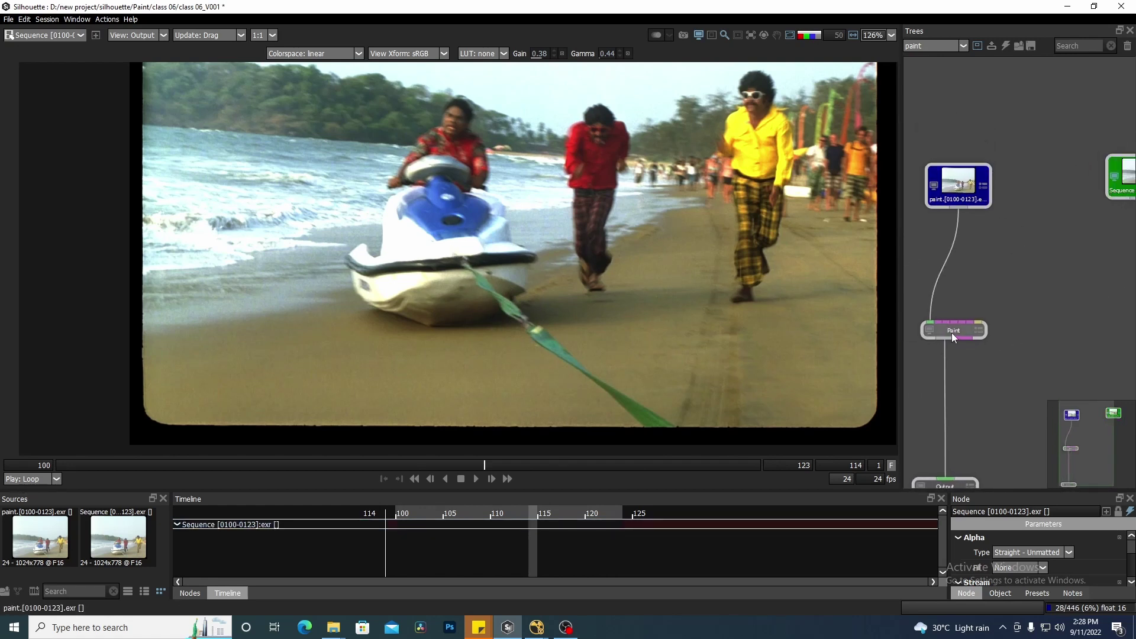
{"action": "left_click", "coordinate": [953, 331]}
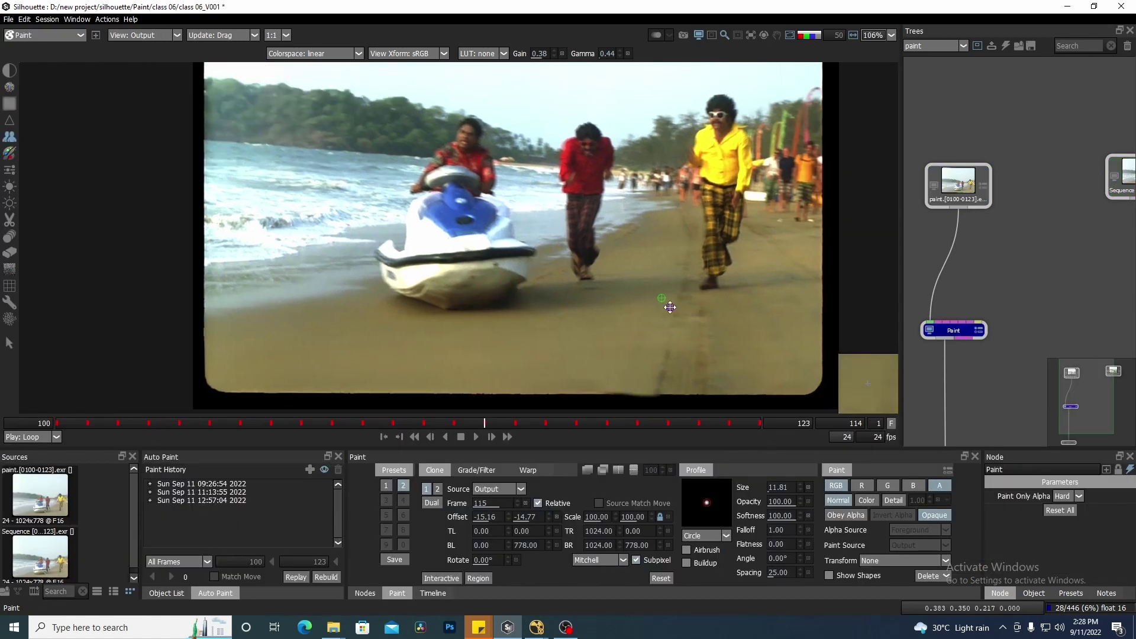
{"action": "mouse_move", "coordinate": [664, 425]}
{"action": "left_mouse_down"}
{"action": "mouse_move", "coordinate": [792, 434]}
{"action": "mouse_move", "coordinate": [567, 443]}
{"action": "left_mouse_up"}
{"action": "left_click_drag", "start_coordinate": [618, 286], "coordinate": [718, 236]}
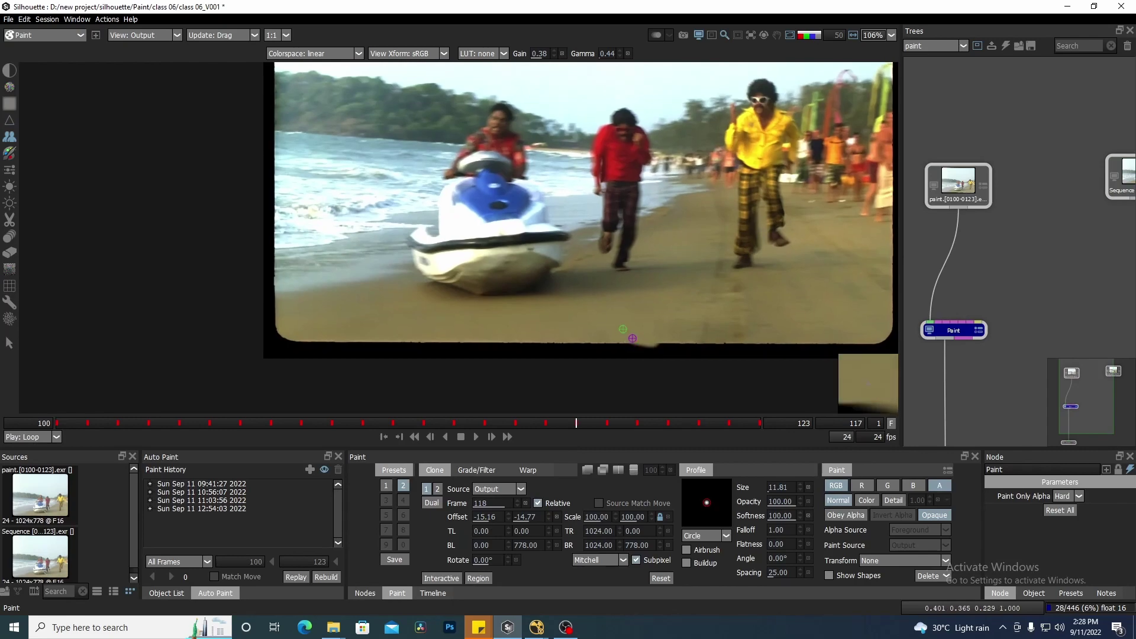
{"action": "left_click_drag", "start_coordinate": [628, 336], "coordinate": [603, 334]}
{"action": "mouse_move", "coordinate": [576, 423]}
{"action": "left_mouse_down"}
{"action": "mouse_move", "coordinate": [36, 422]}
{"action": "mouse_move", "coordinate": [760, 438]}
{"action": "mouse_move", "coordinate": [584, 437]}
{"action": "left_mouse_up"}
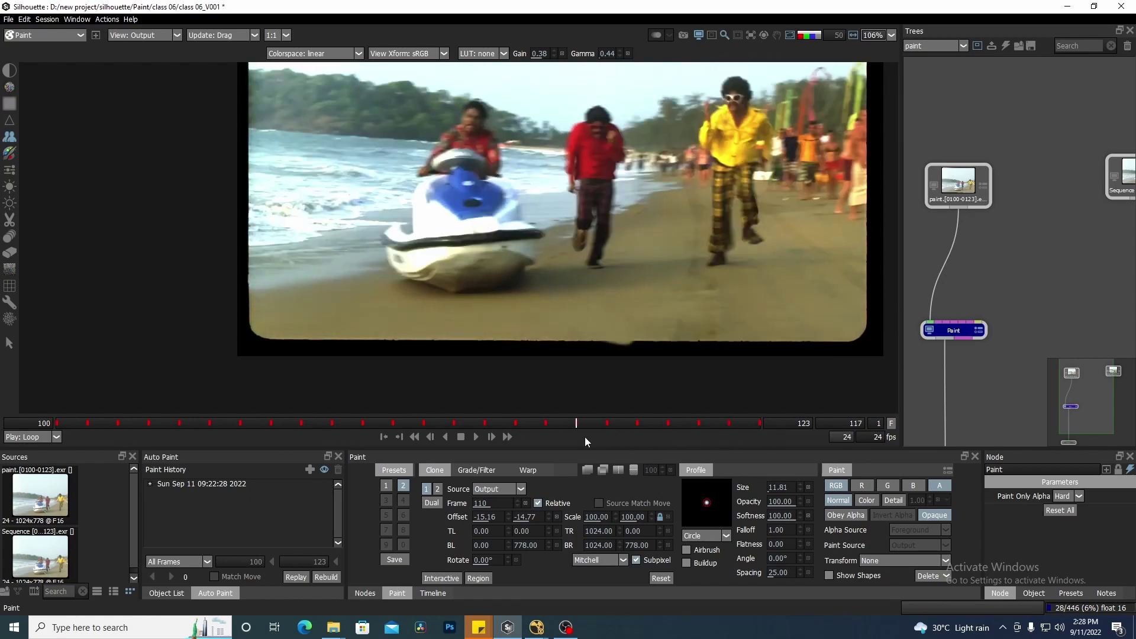
{"action": "left_click_drag", "start_coordinate": [600, 254], "coordinate": [551, 327]}
{"action": "scroll", "coordinate": [445, 267], "scroll_direction": "up", "scroll_amount": 3}
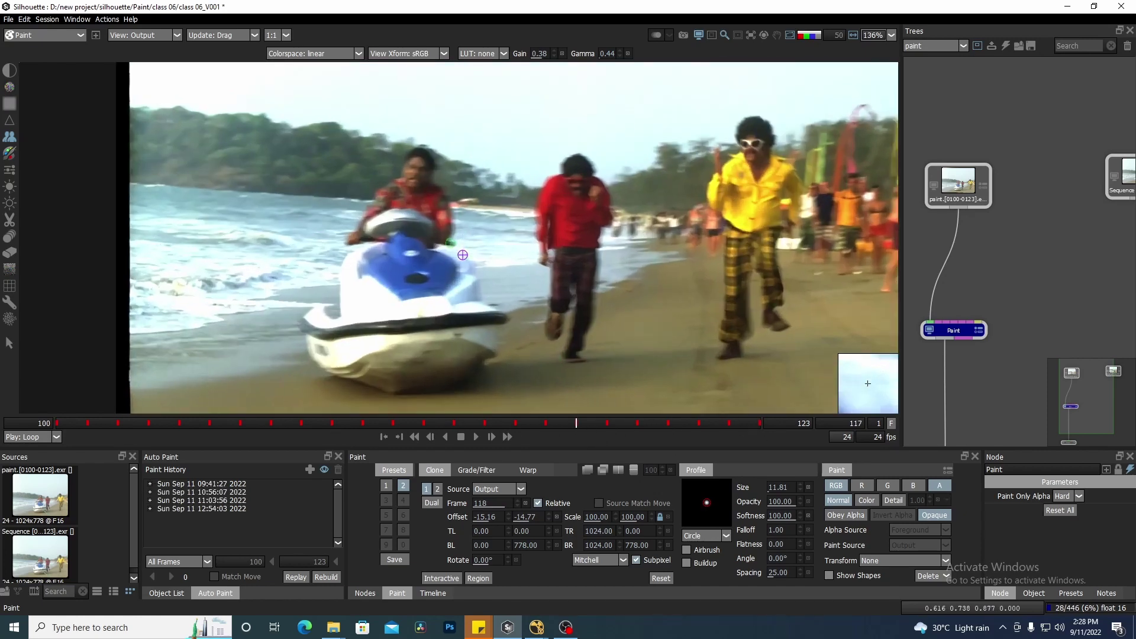
{"action": "left_click_drag", "start_coordinate": [490, 268], "coordinate": [463, 268]}
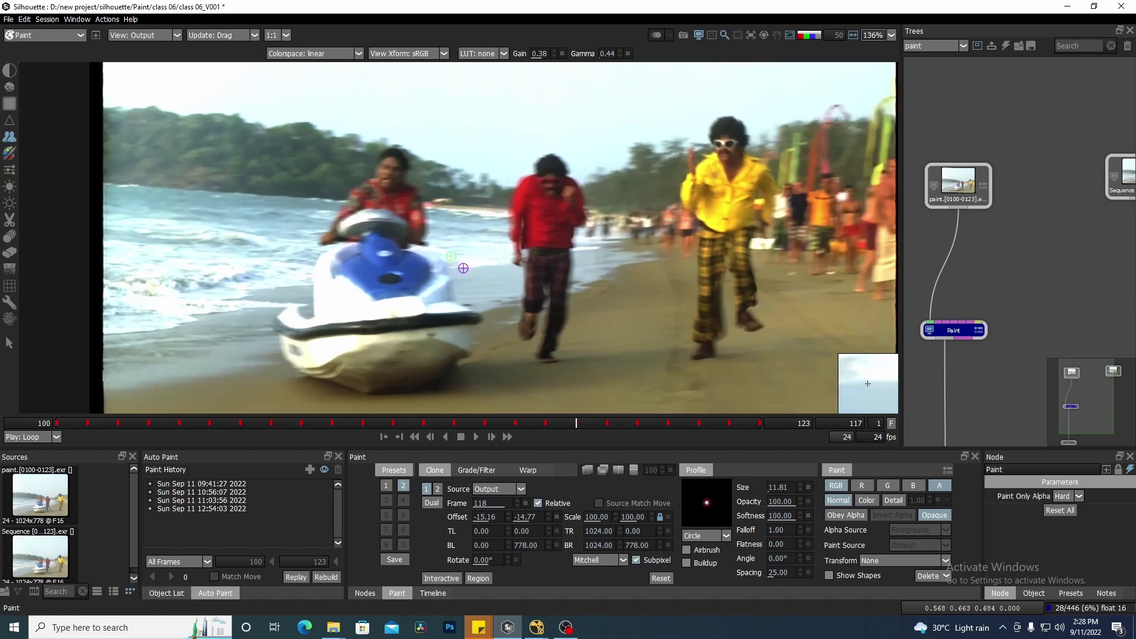
{"action": "mouse_move", "coordinate": [545, 264]}
{"action": "left_mouse_down"}
{"action": "mouse_move", "coordinate": [569, 280]}
{"action": "mouse_move", "coordinate": [484, 281]}
{"action": "mouse_move", "coordinate": [541, 281]}
{"action": "left_mouse_up"}
{"action": "scroll", "coordinate": [570, 281], "scroll_direction": "down", "scroll_amount": 2}
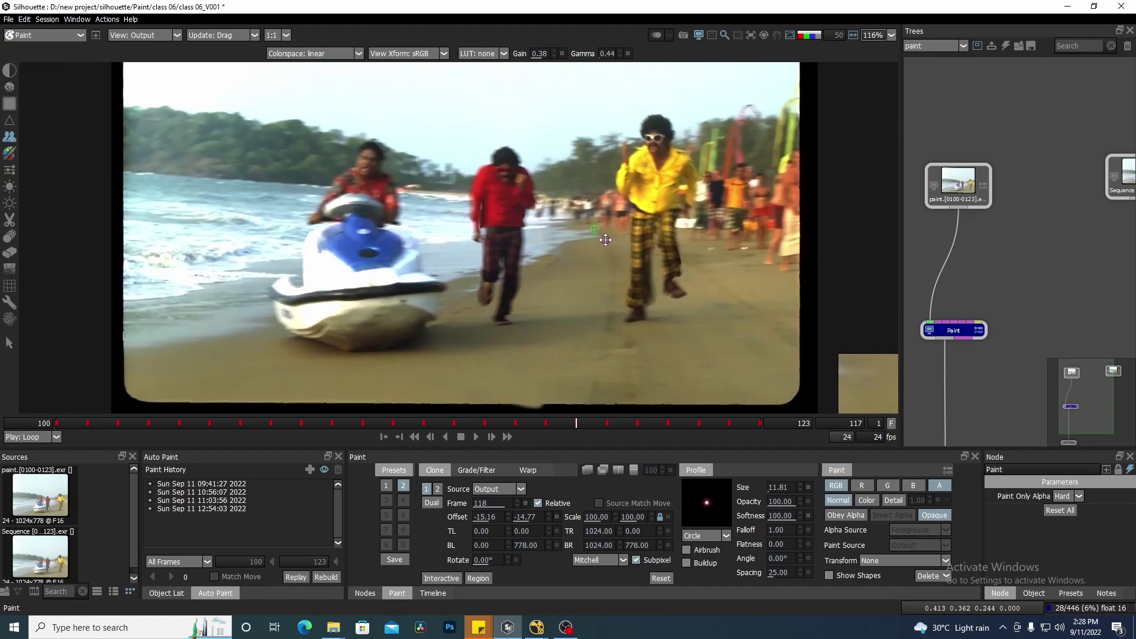
- Display the original Sequence source node and go to frame 114
{"action": "left_click_drag", "start_coordinate": [1121, 172], "coordinate": [1062, 176]}
{"action": "left_click", "coordinate": [1077, 184]}
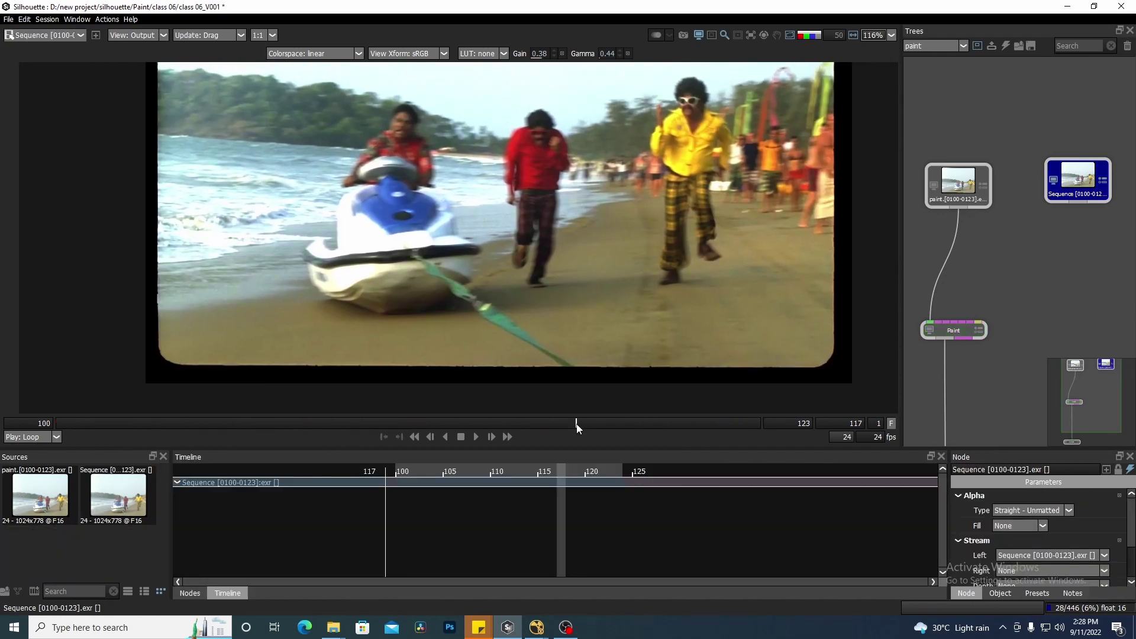
{"action": "left_click_drag", "start_coordinate": [577, 427], "coordinate": [491, 438]}
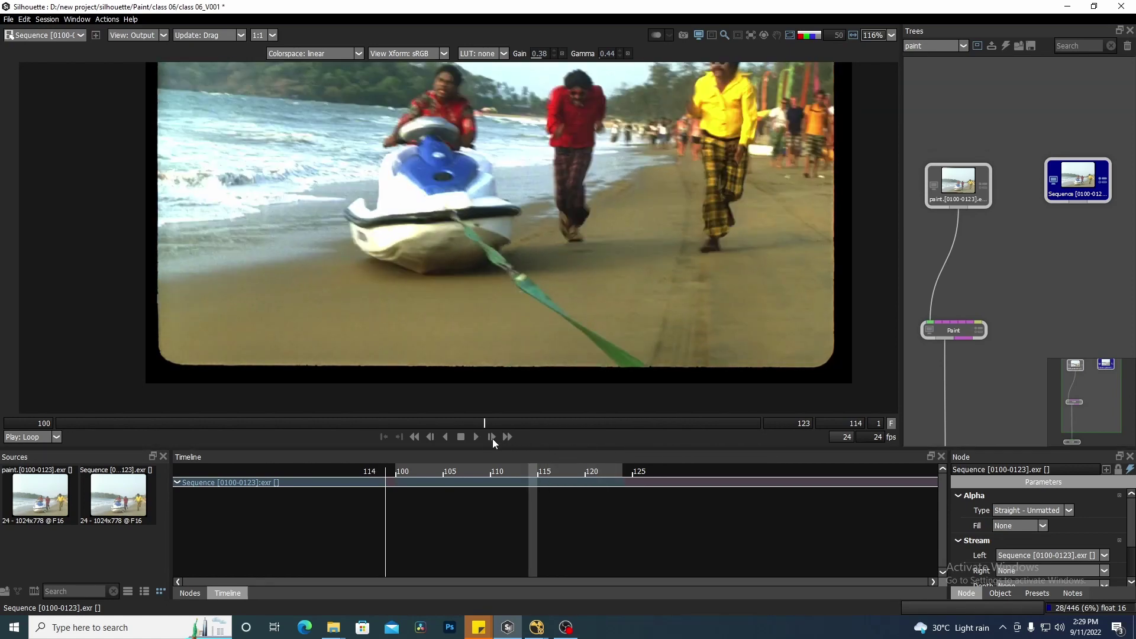
- View a single colour channel of the Sequence footage in greyscale and examine the grain at frames 114 and 119
{"action": "left_click", "coordinate": [811, 38]}
{"action": "scroll", "coordinate": [601, 285], "scroll_direction": "up", "scroll_amount": 5}
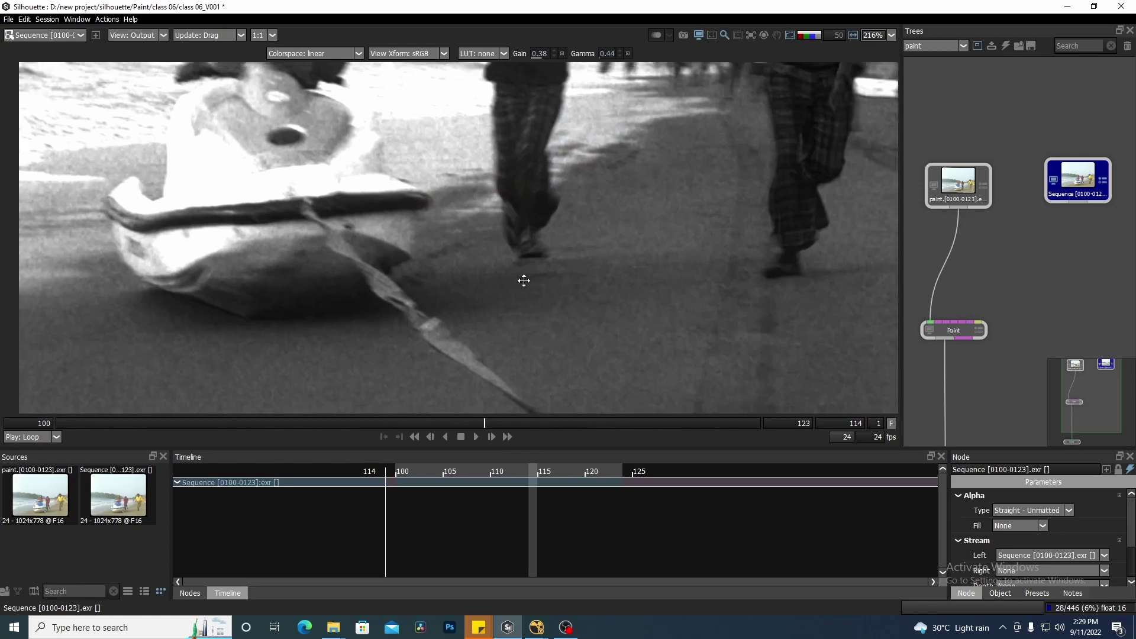
{"action": "left_click_drag", "start_coordinate": [510, 272], "coordinate": [546, 274]}
{"action": "scroll", "coordinate": [540, 277], "scroll_direction": "down", "scroll_amount": 4}
{"action": "left_click_drag", "start_coordinate": [680, 320], "coordinate": [655, 312]}
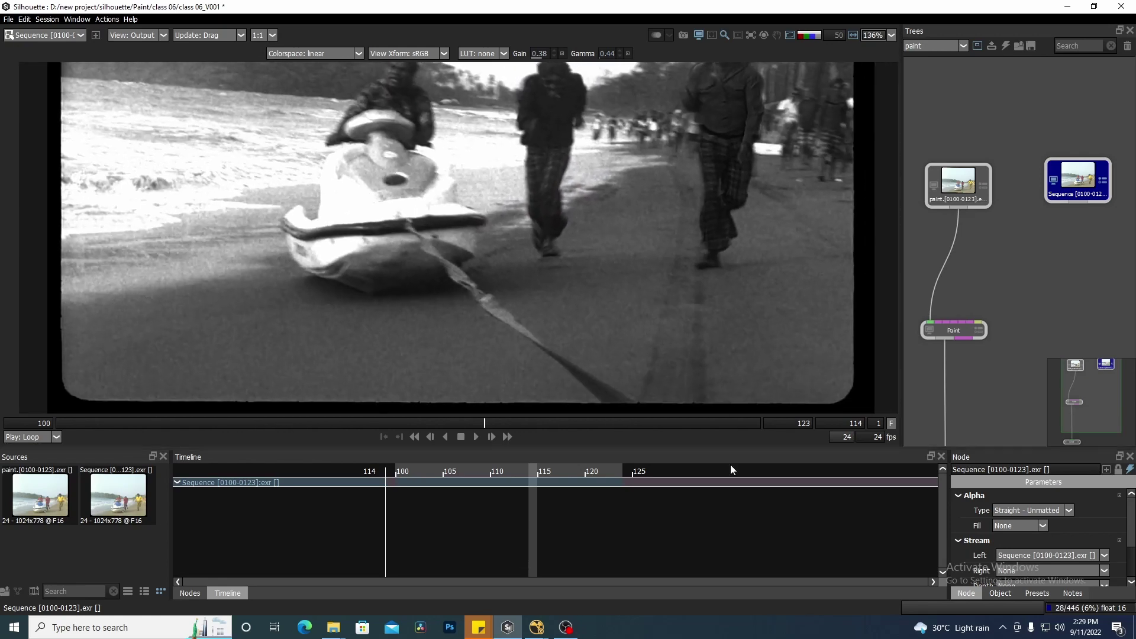
{"action": "left_click_drag", "start_coordinate": [715, 428], "coordinate": [640, 434]}
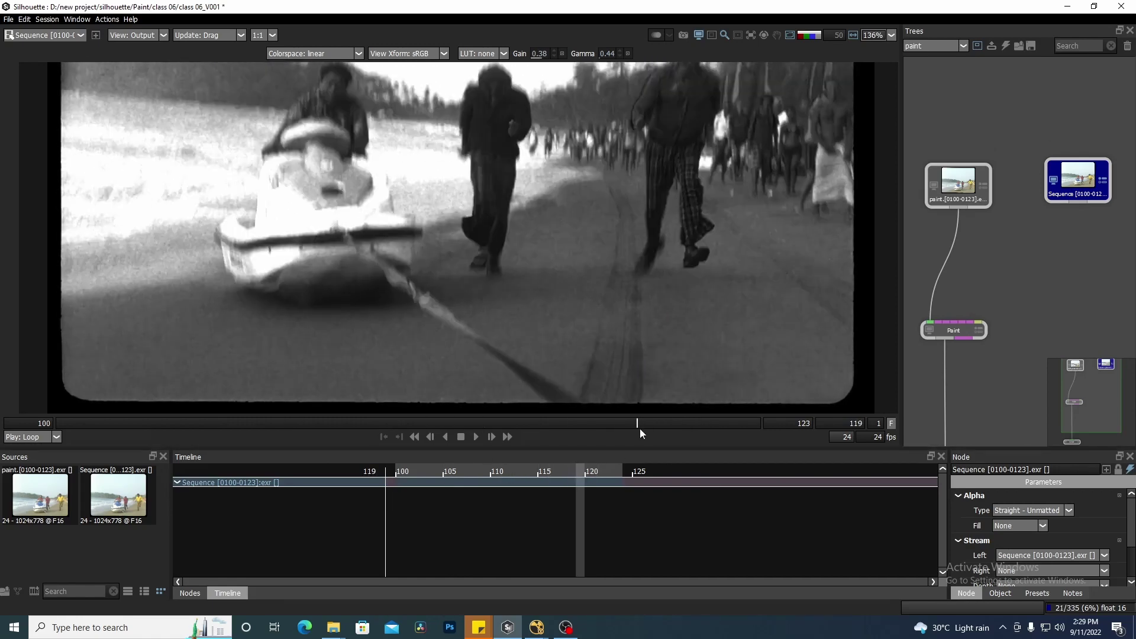
{"action": "left_click_drag", "start_coordinate": [604, 315], "coordinate": [582, 292]}
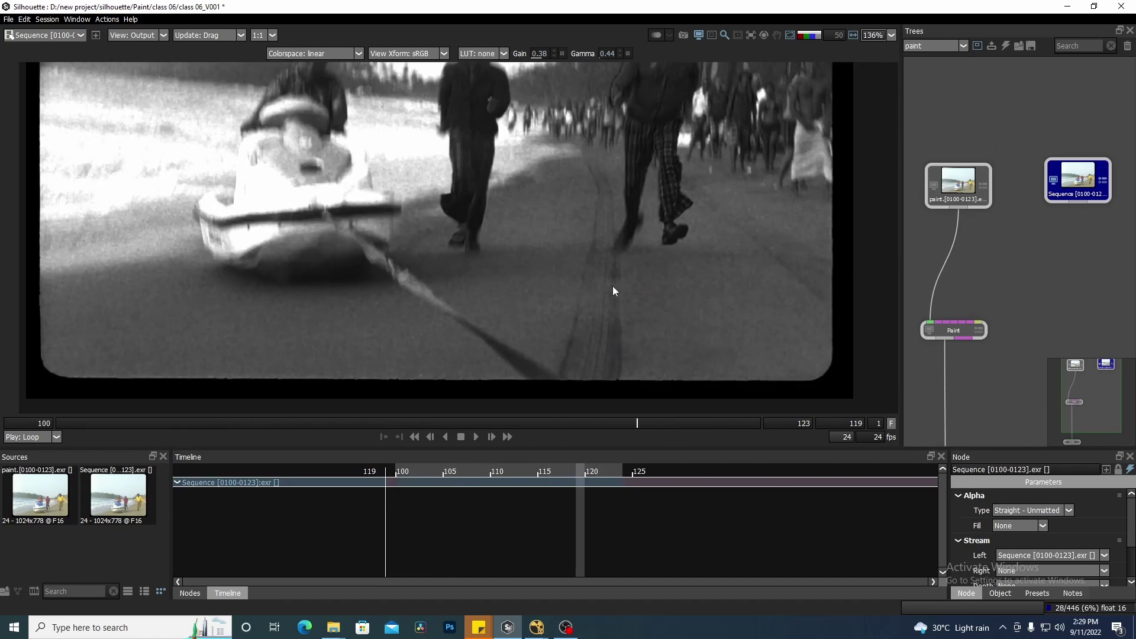
{"action": "left_click_drag", "start_coordinate": [607, 216], "coordinate": [632, 241]}
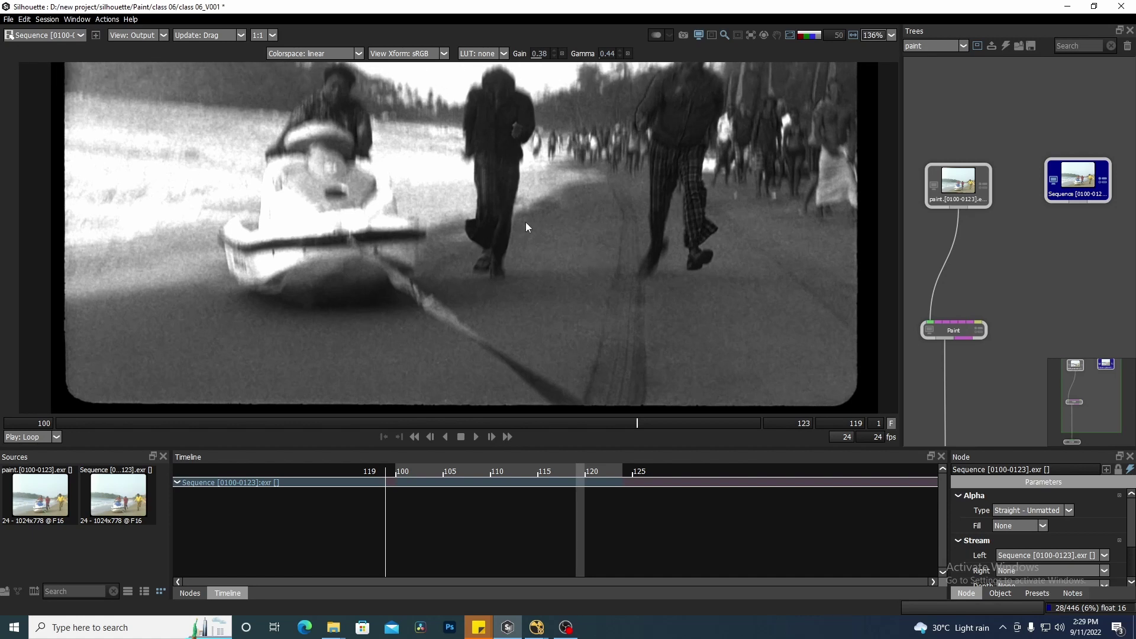
{"action": "scroll", "coordinate": [569, 284], "scroll_direction": "down", "scroll_amount": 3}
{"action": "left_click_drag", "start_coordinate": [568, 257], "coordinate": [572, 268]}
{"action": "scroll", "coordinate": [572, 268], "scroll_direction": "up", "scroll_amount": 1}
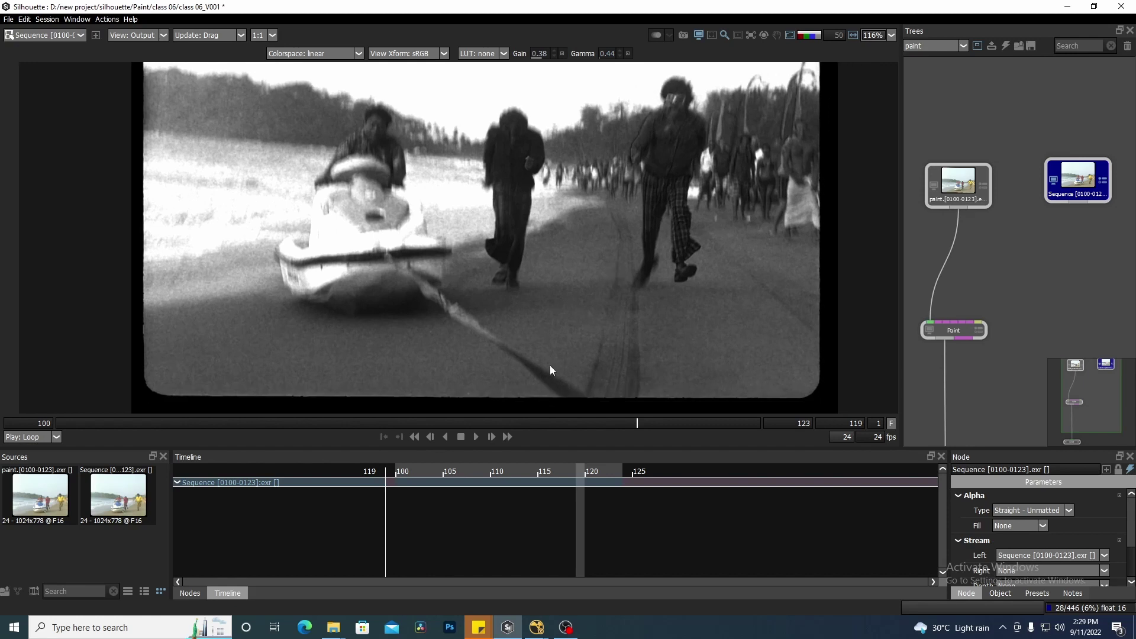
{"action": "scroll", "coordinate": [549, 364], "scroll_direction": "up", "scroll_amount": 2}
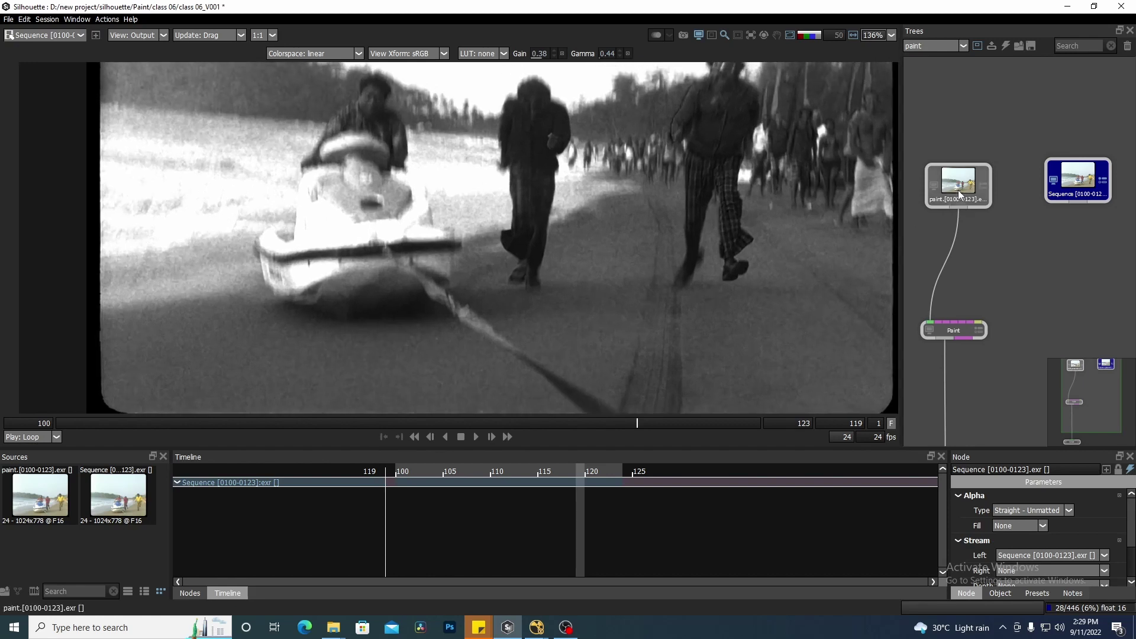
- Compare the grain of the paint source node with the Sequence source node at frame 119, ending on the paint source
{"action": "left_click", "coordinate": [957, 190]}
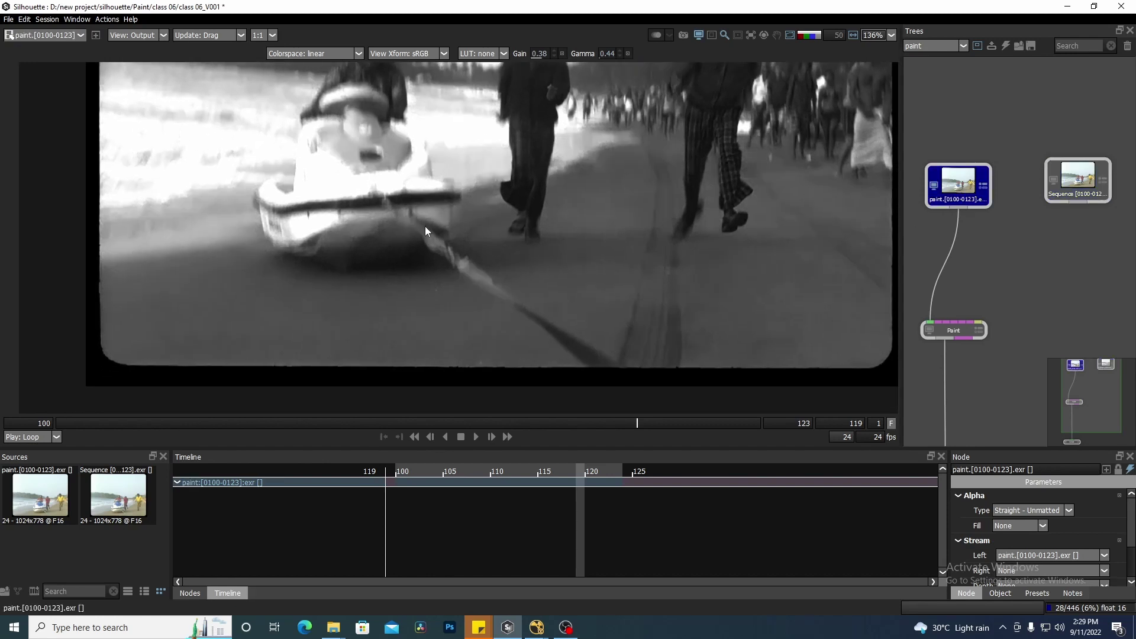
{"action": "left_click", "coordinate": [1087, 187]}
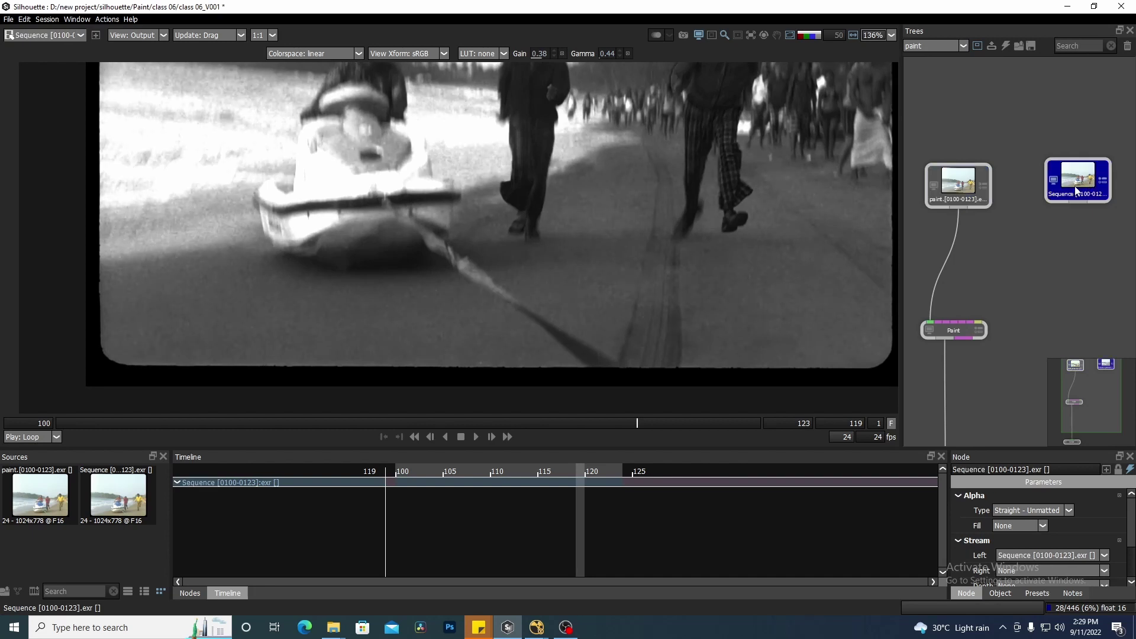
{"action": "left_click", "coordinate": [957, 189]}
{"action": "left_click_drag", "start_coordinate": [665, 251], "coordinate": [664, 246]}
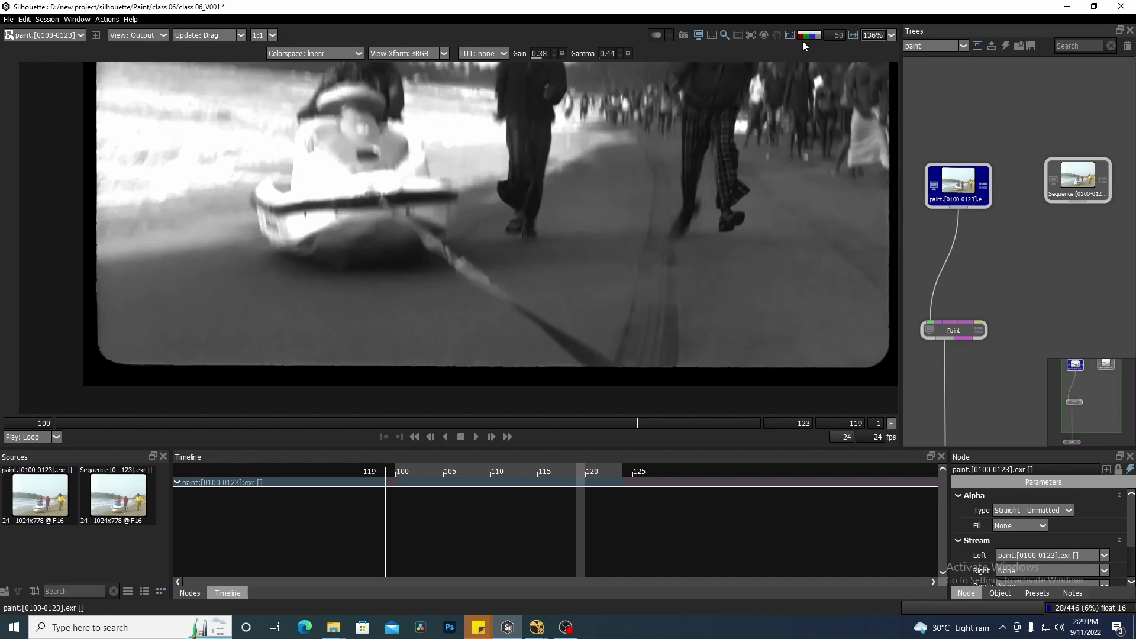
- Return the viewer to full colour and examine the whole paint source image at frame 119
{"action": "left_click", "coordinate": [815, 35]}
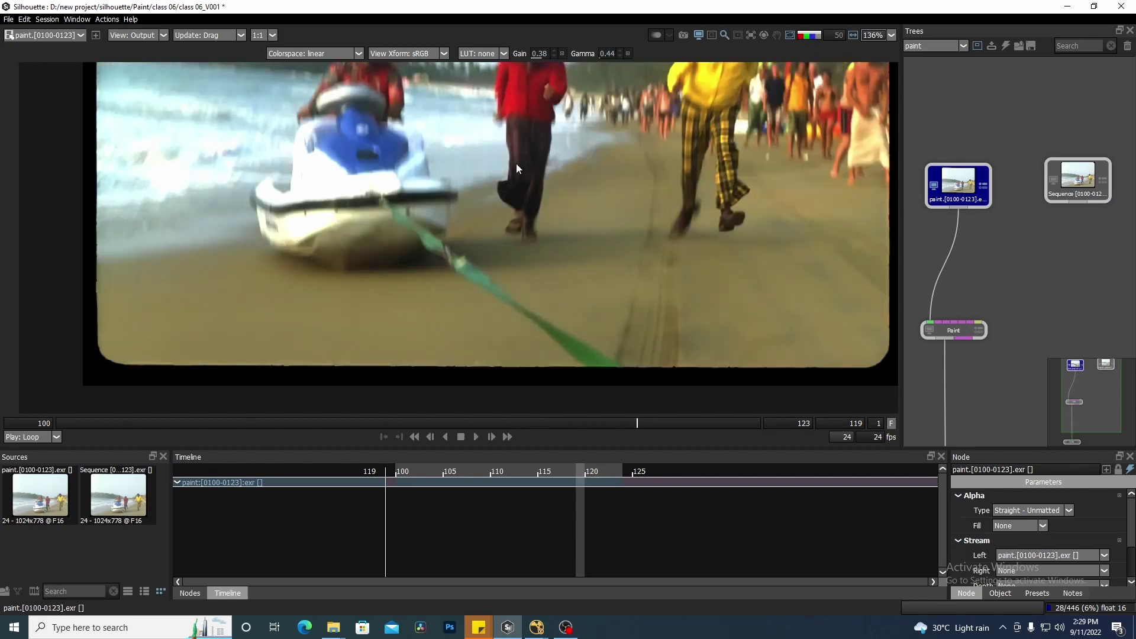
{"action": "scroll", "coordinate": [516, 164], "scroll_direction": "down", "scroll_amount": 3}
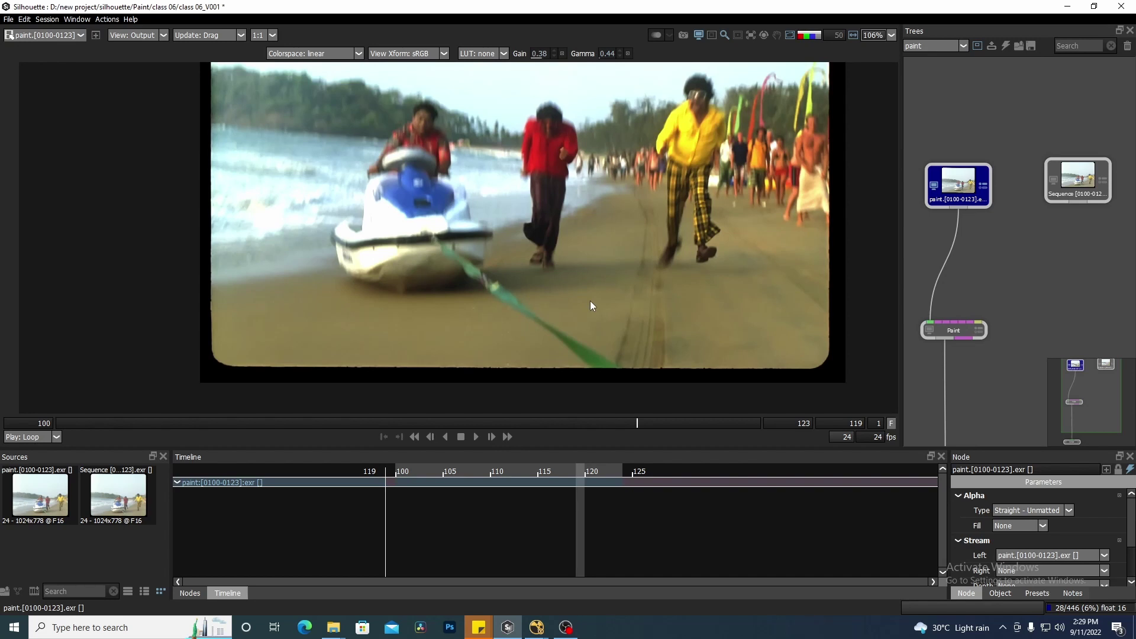
{"action": "scroll", "coordinate": [559, 262], "scroll_direction": "up", "scroll_amount": 2}
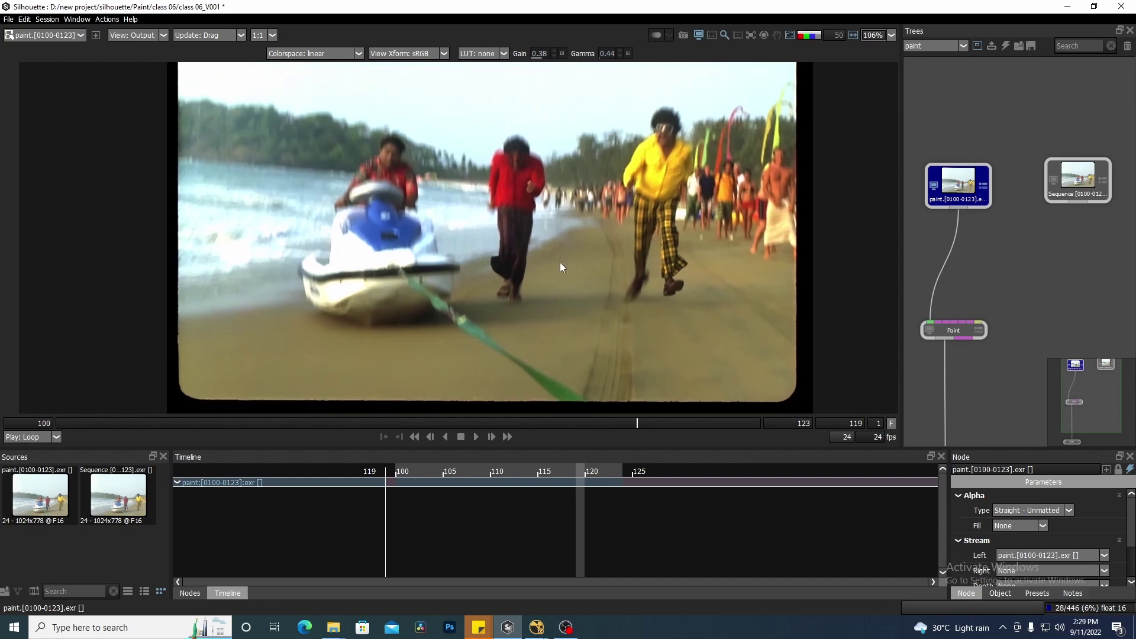
{"action": "left_click_drag", "start_coordinate": [567, 184], "coordinate": [551, 223]}
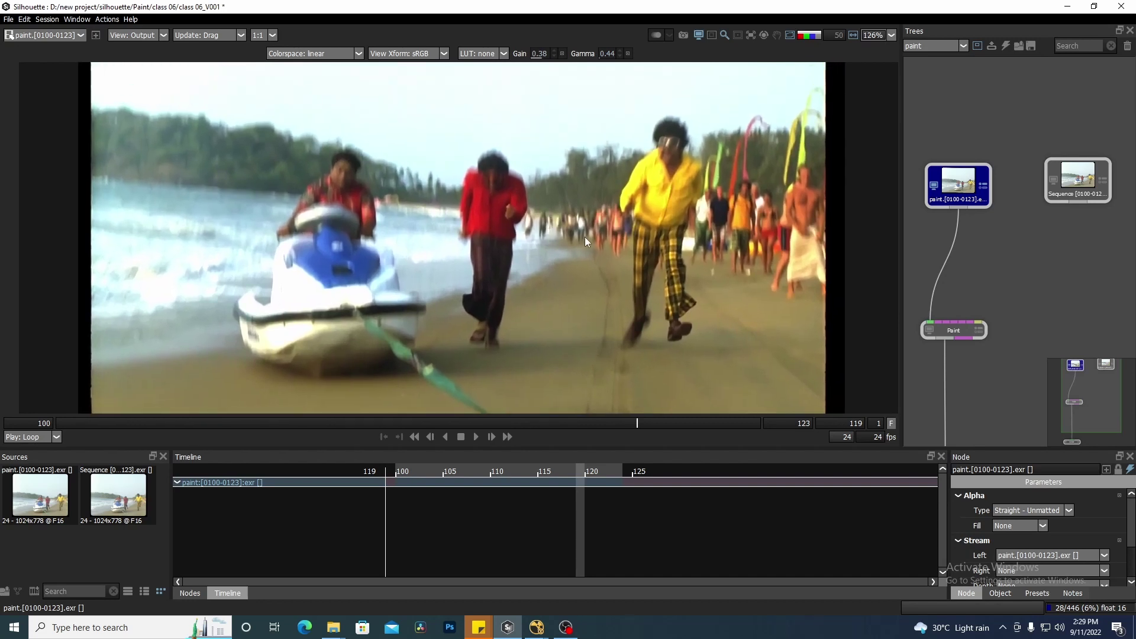
{"action": "scroll", "coordinate": [596, 267], "scroll_direction": "down", "scroll_amount": 1}
{"action": "left_click_drag", "start_coordinate": [596, 267], "coordinate": [600, 258]}
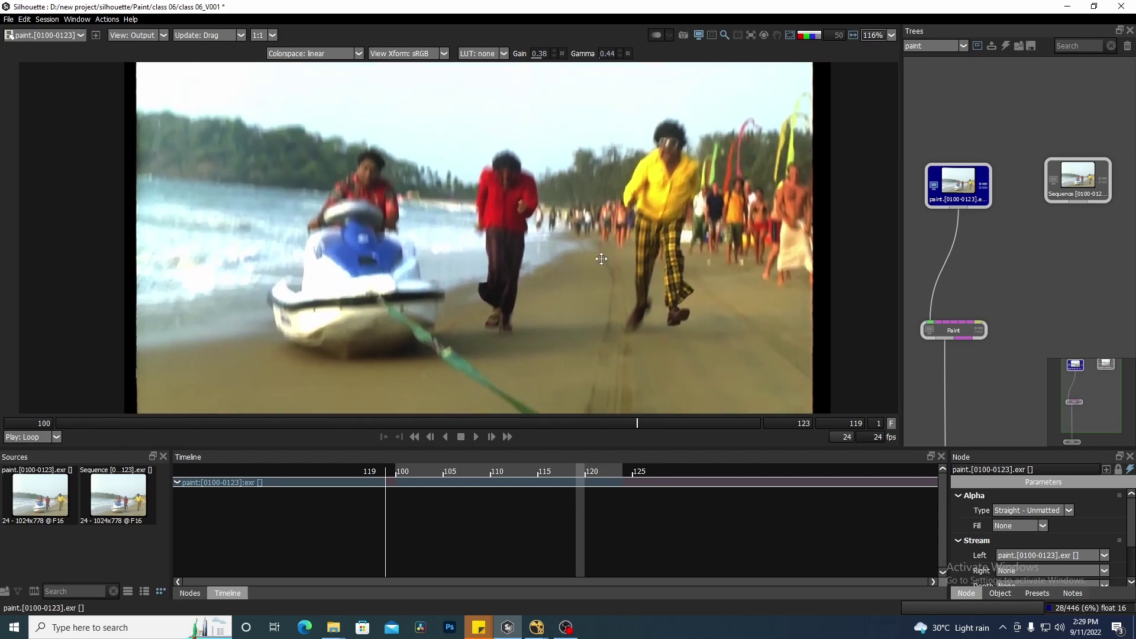
{"action": "left_click_drag", "start_coordinate": [480, 169], "coordinate": [498, 167]}
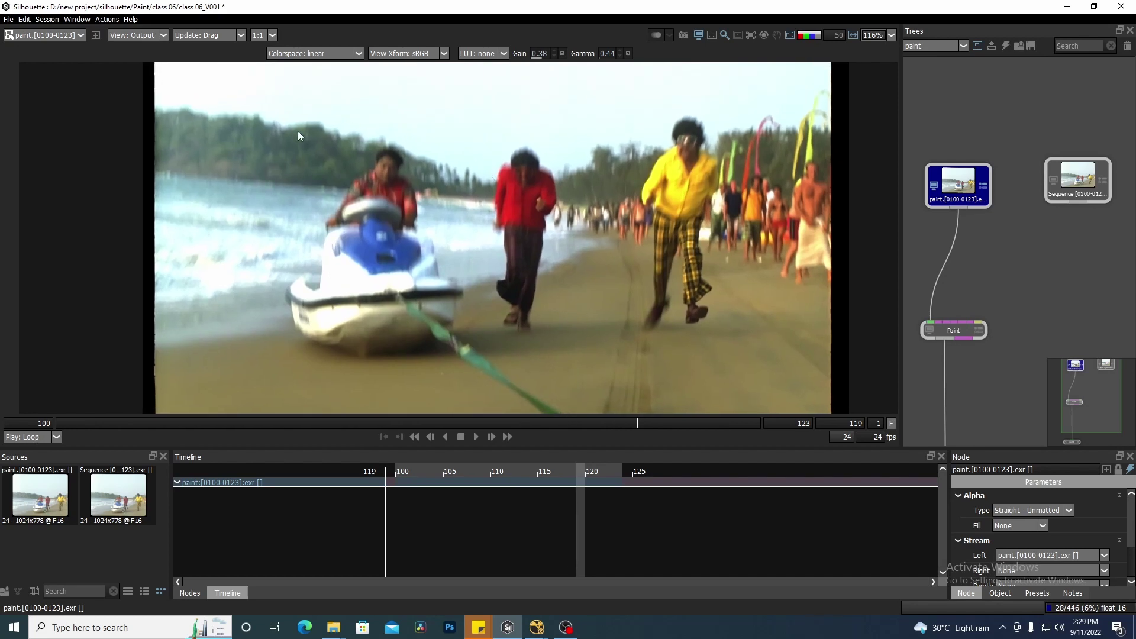
{"action": "left_click_drag", "start_coordinate": [483, 234], "coordinate": [549, 231]}
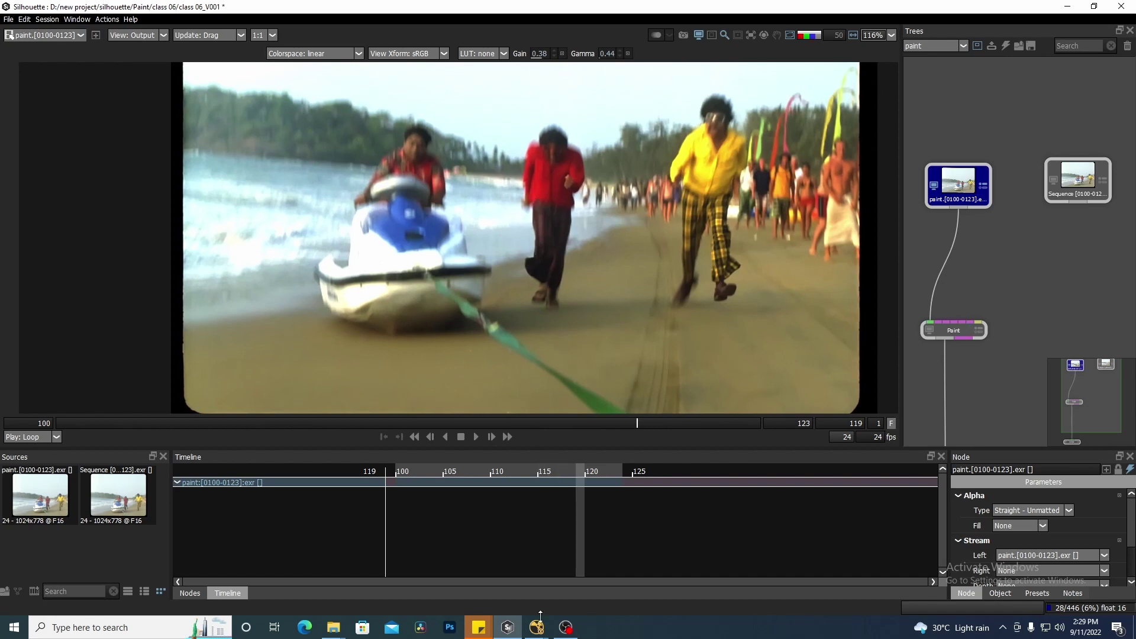
- Switch to NukeX and bring the Read1, Denoise1, Write1 and Read2 nodes into view in the node graph
{"action": "mouse_move", "coordinate": [536, 627]}
{"action": "left_click", "coordinate": [583, 571]}
{"action": "left_click_drag", "start_coordinate": [462, 478], "coordinate": [450, 507]}
{"action": "scroll", "coordinate": [567, 205], "scroll_direction": "down", "scroll_amount": 6}
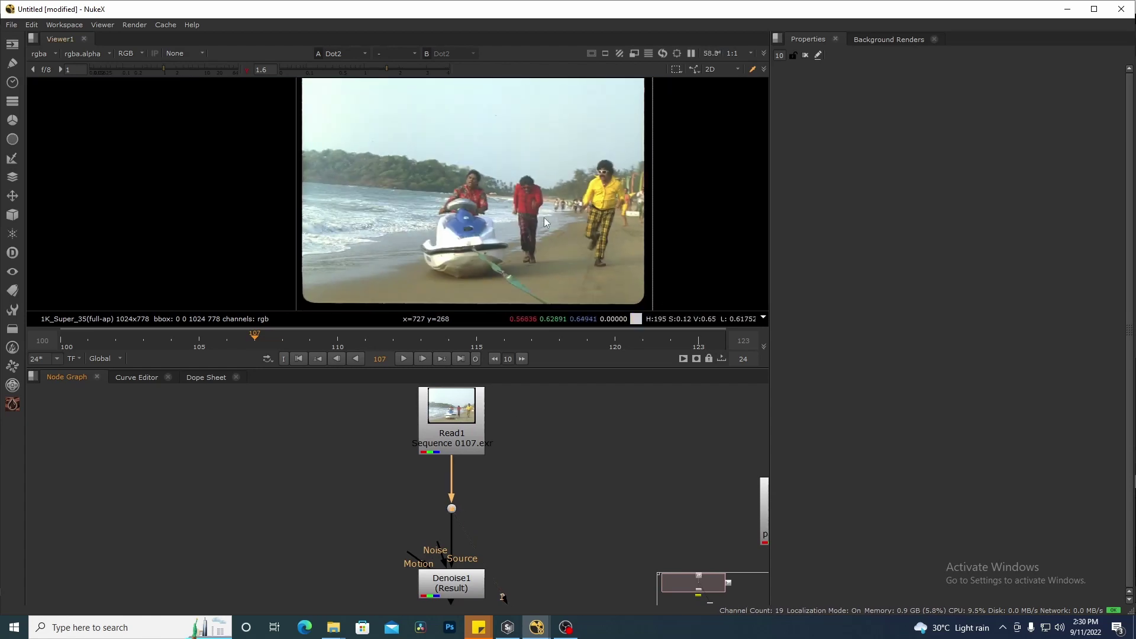
{"action": "left_click_drag", "start_coordinate": [536, 530], "coordinate": [528, 459]}
{"action": "scroll", "coordinate": [529, 459], "scroll_direction": "down", "scroll_amount": 3}
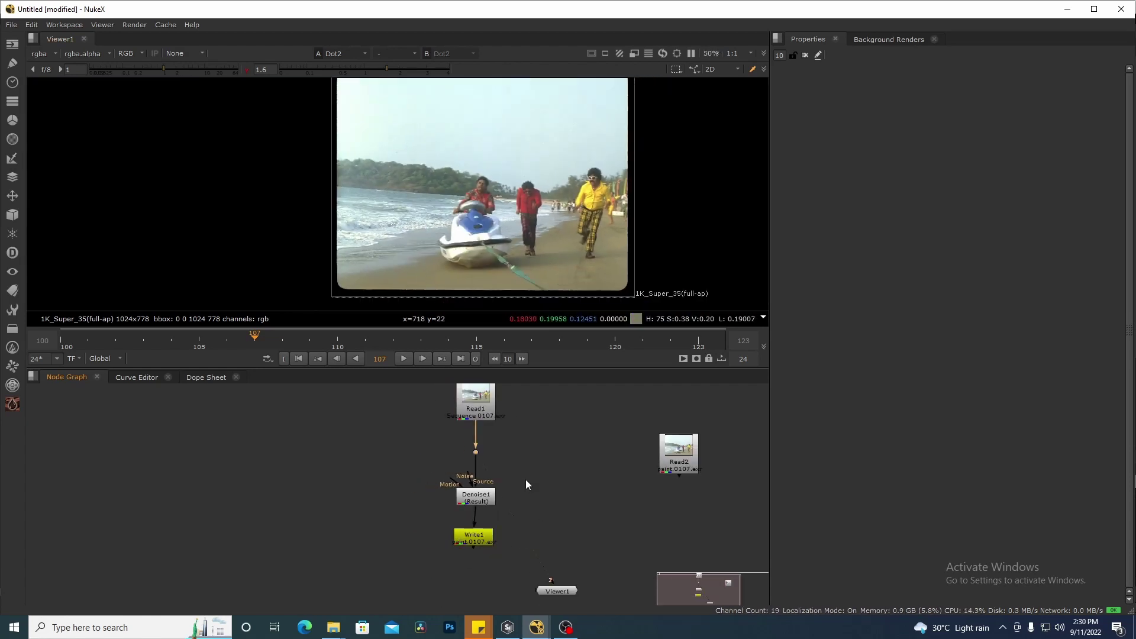
- Examine the Denoise1 and Write1 nodes in the enlarged node graph, then restore the normal layout
{"action": "key", "text": "space"}
{"action": "scroll", "coordinate": [515, 390], "scroll_direction": "up", "scroll_amount": 5}
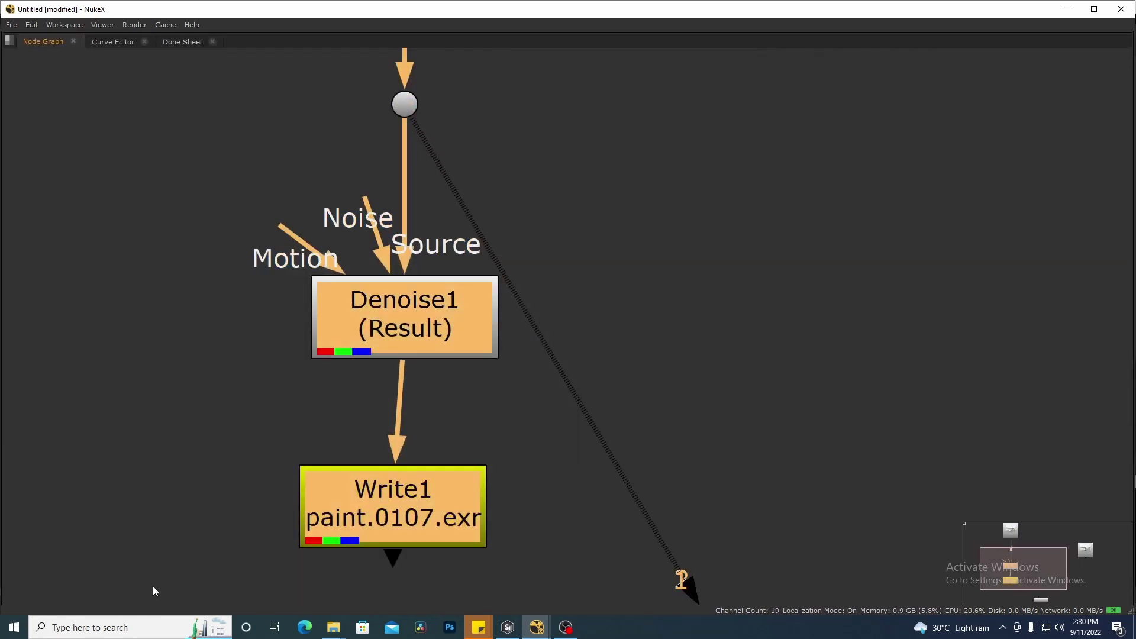
{"action": "left_click_drag", "start_coordinate": [445, 328], "coordinate": [447, 312]}
{"action": "left_click", "coordinate": [516, 397]}
{"action": "left_click_drag", "start_coordinate": [448, 496], "coordinate": [460, 495]}
{"action": "key", "text": "space"}
{"action": "scroll", "coordinate": [519, 453], "scroll_direction": "down", "scroll_amount": 5}
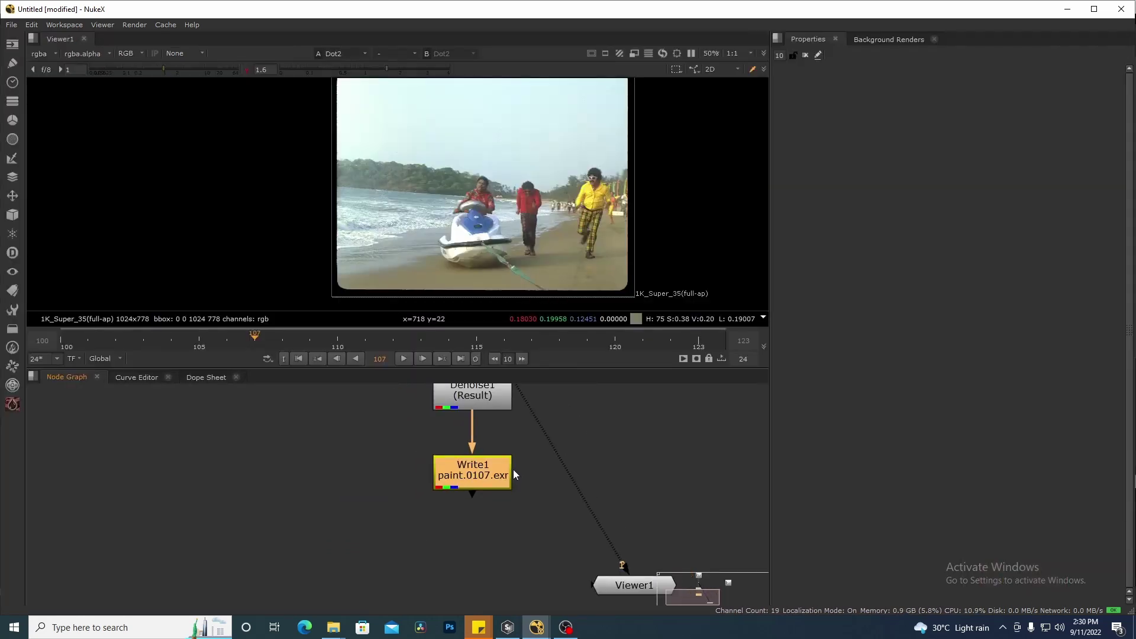
- Add a second Denoise node to the right of Denoise1 and connect its Source input to the dot below Read1
{"action": "left_click_drag", "start_coordinate": [513, 470], "coordinate": [486, 582]}
{"action": "left_click", "coordinate": [577, 453]}
{"action": "left_click_drag", "start_coordinate": [403, 384], "coordinate": [494, 454]}
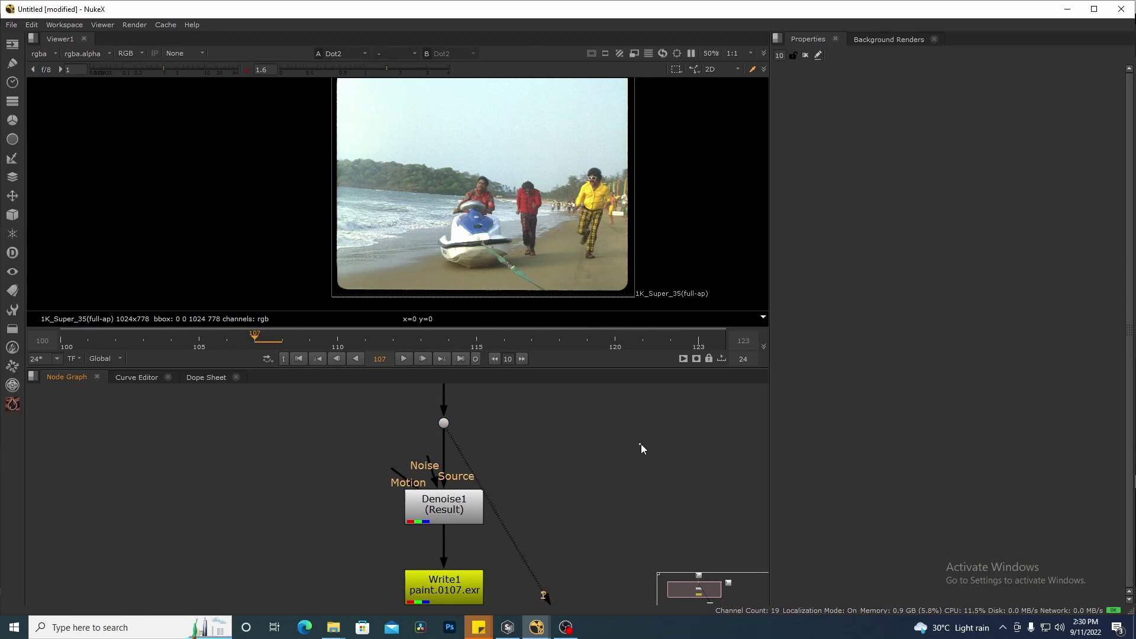
{"action": "key", "text": "Tab"}
{"action": "key", "text": "Return"}
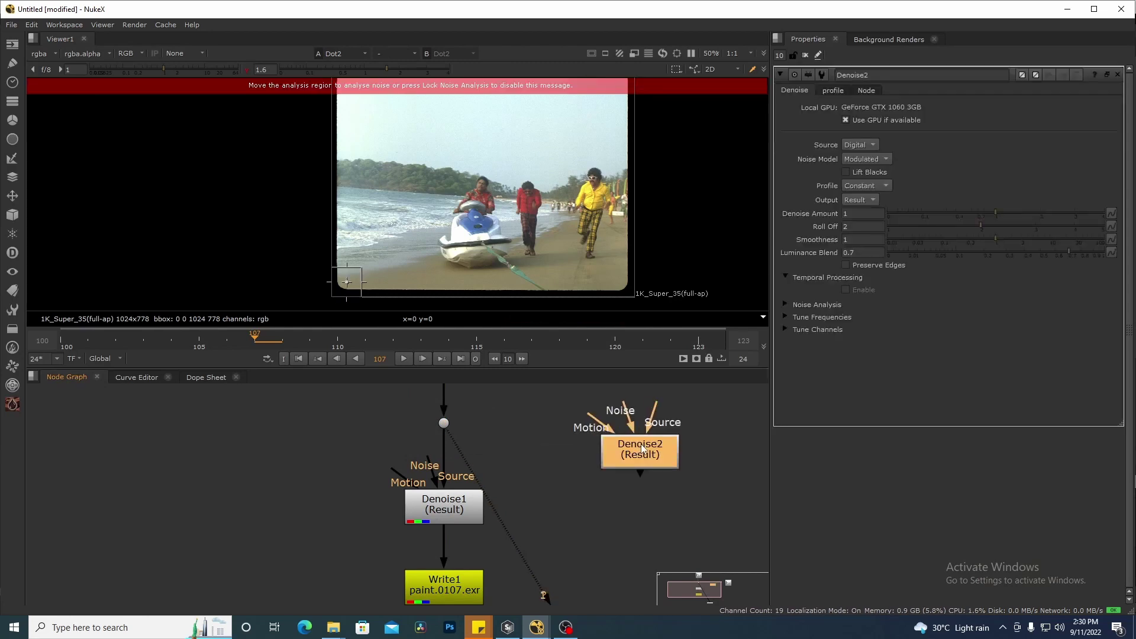
{"action": "left_click_drag", "start_coordinate": [519, 450], "coordinate": [446, 424]}
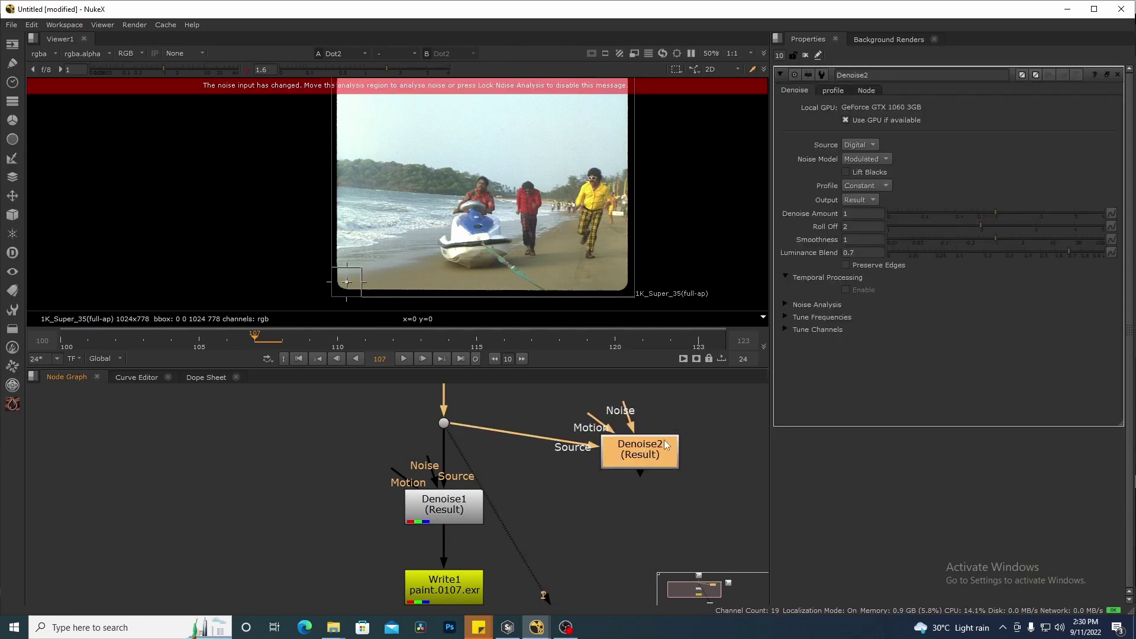
- Display the new Denoise node in the enlarged viewer with viewer gamma 0.46 and gain 1.02
{"action": "key", "text": "1"}
{"action": "key", "text": "space"}
{"action": "scroll", "coordinate": [536, 286], "scroll_direction": "up", "scroll_amount": 4}
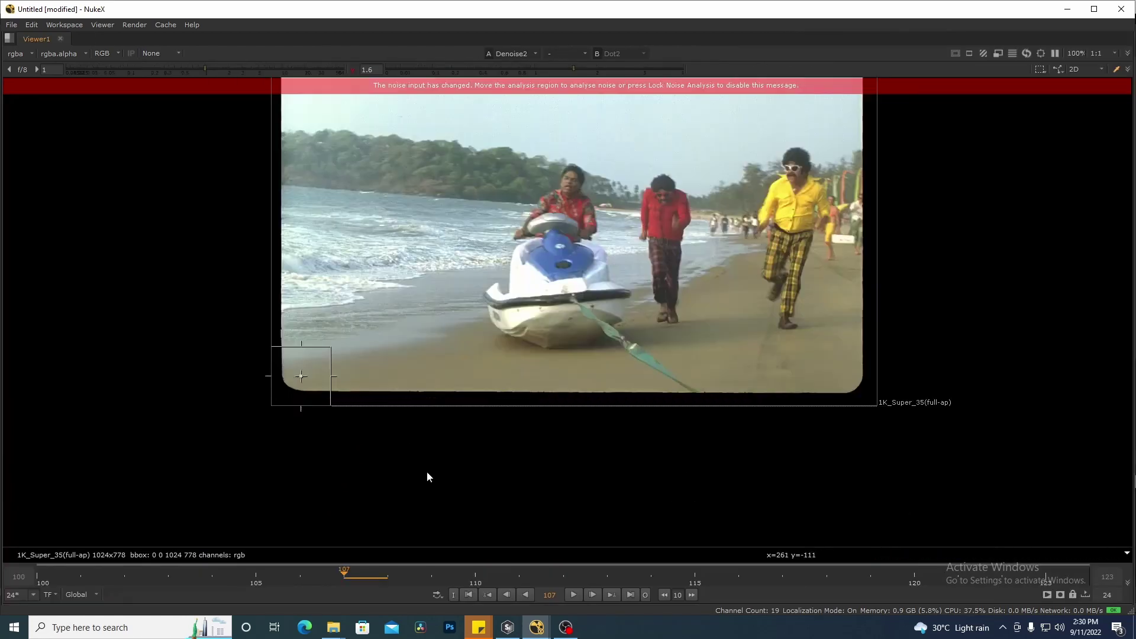
{"action": "left_click_drag", "start_coordinate": [496, 300], "coordinate": [486, 394]}
{"action": "left_click", "coordinate": [487, 70]}
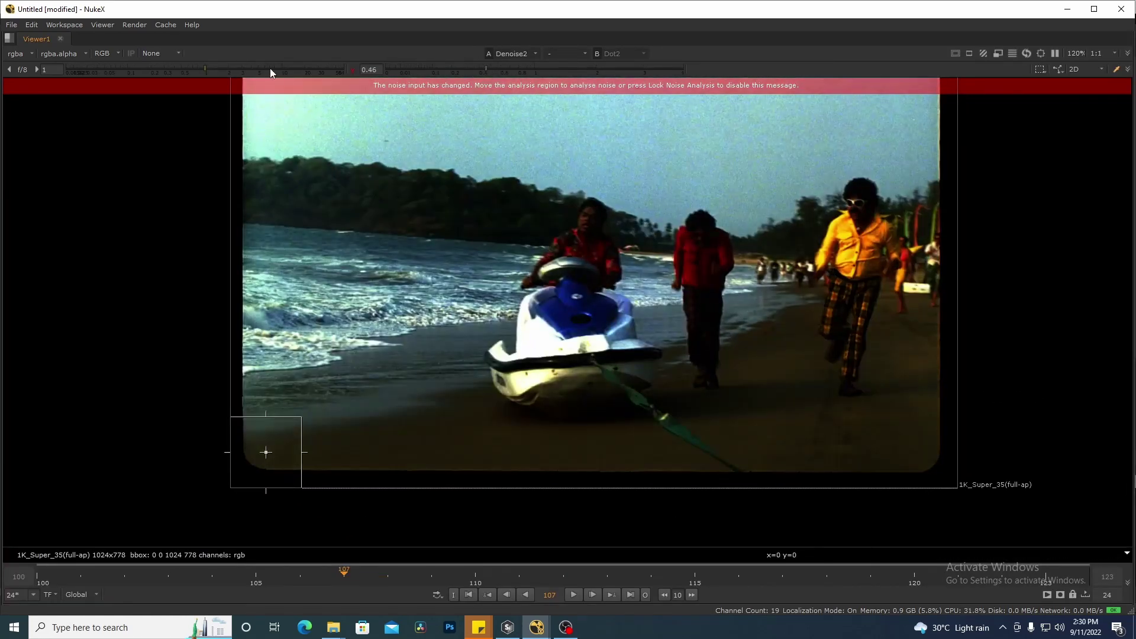
{"action": "left_click", "coordinate": [232, 69]}
{"action": "left_click_drag", "start_coordinate": [232, 69], "coordinate": [204, 69]}
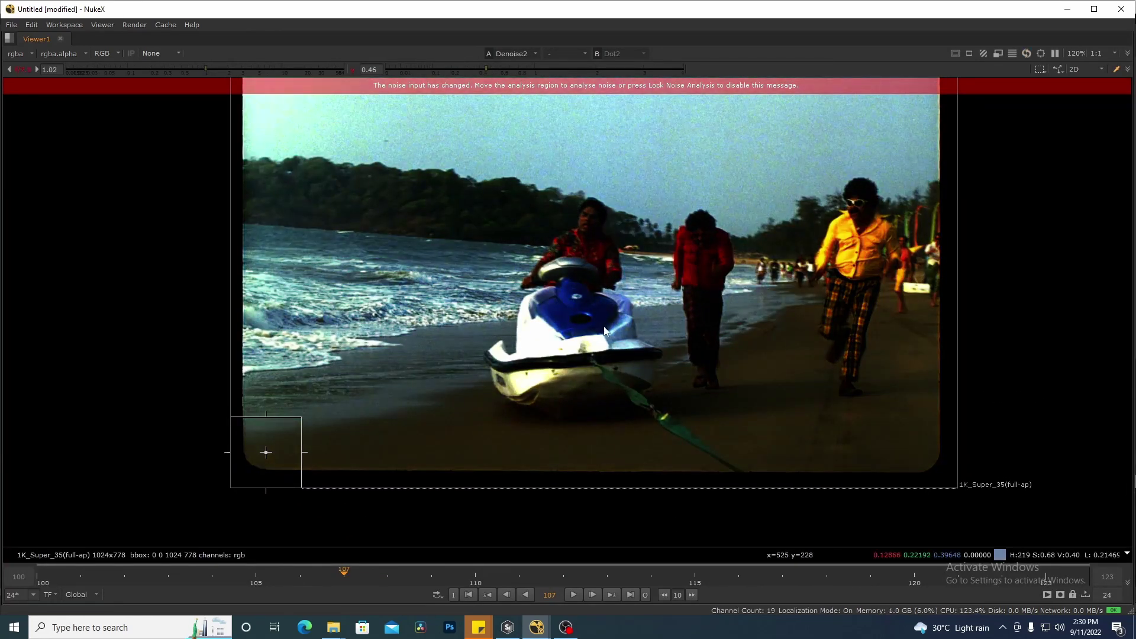
- Inspect the image noise up close and place the noise analysis region on the clear sky above the man in the red shirt
{"action": "left_click_drag", "start_coordinate": [584, 321], "coordinate": [542, 340]}
{"action": "scroll", "coordinate": [700, 189], "scroll_direction": "up", "scroll_amount": 6}
{"action": "left_click_drag", "start_coordinate": [708, 341], "coordinate": [573, 281]}
{"action": "left_click_drag", "start_coordinate": [699, 362], "coordinate": [700, 362]}
{"action": "scroll", "coordinate": [659, 231], "scroll_direction": "down", "scroll_amount": 7}
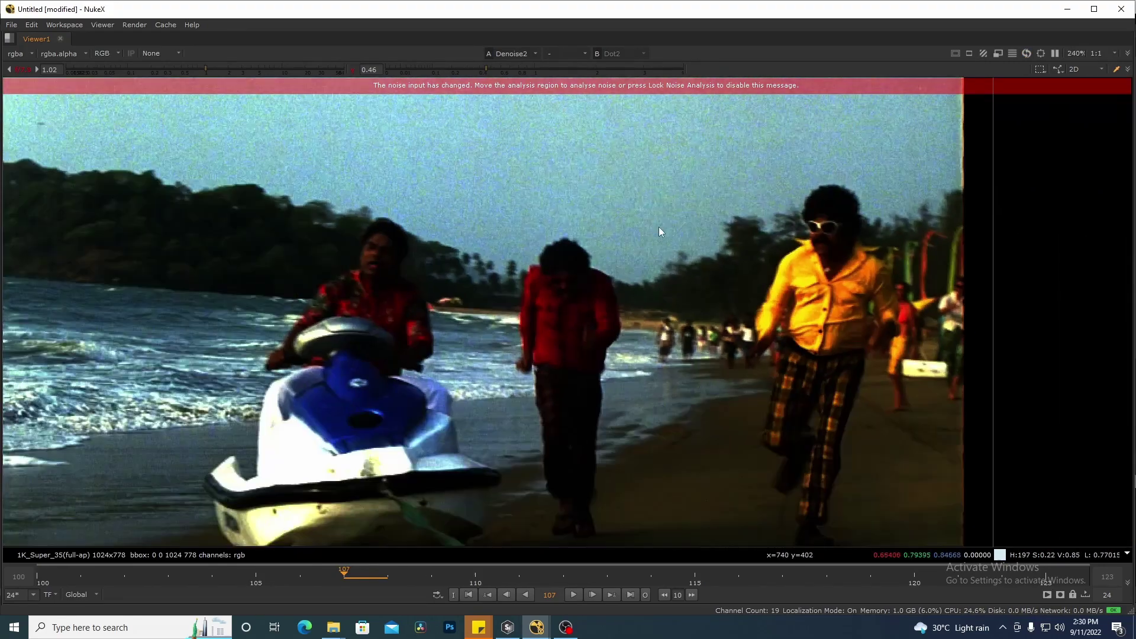
{"action": "left_click_drag", "start_coordinate": [277, 456], "coordinate": [684, 222]}
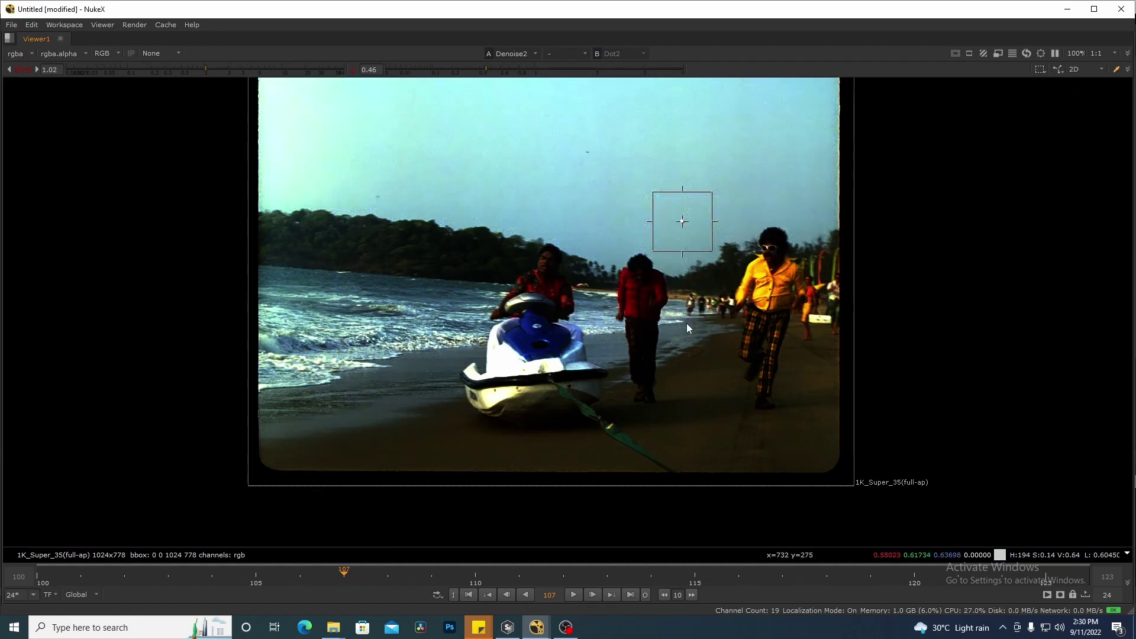
- View the blue channel of the denoised image and examine the grain in the sky around the heads
{"action": "left_click_drag", "start_coordinate": [583, 245], "coordinate": [598, 263]}
{"action": "scroll", "coordinate": [598, 262], "scroll_direction": "up", "scroll_amount": 7}
{"action": "key", "text": "b"}
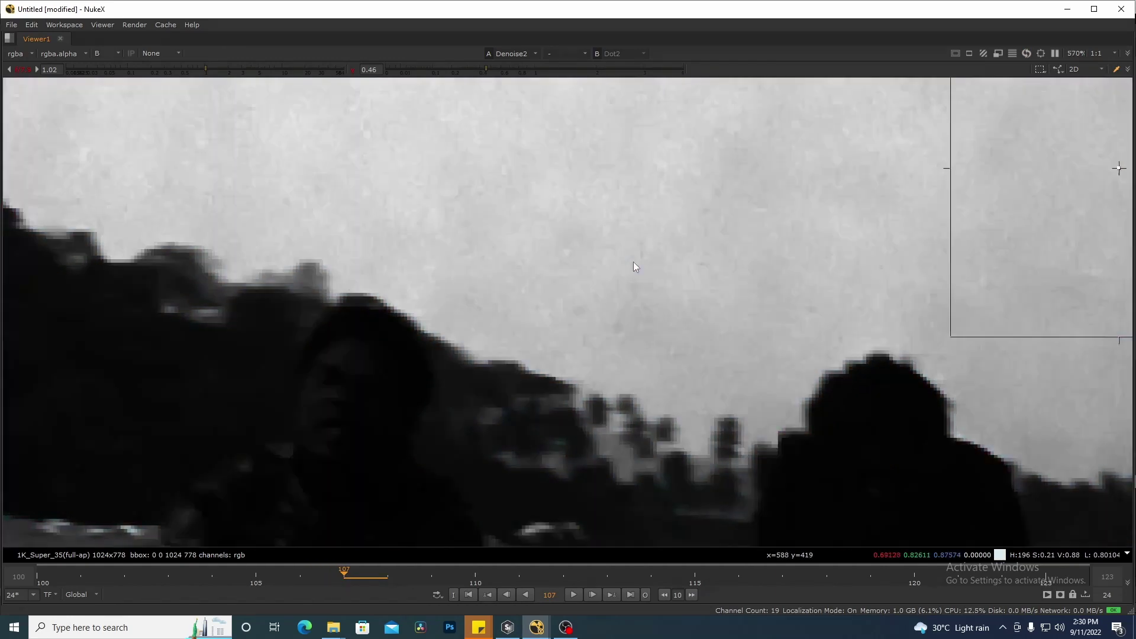
{"action": "scroll", "coordinate": [632, 272], "scroll_direction": "down", "scroll_amount": 4}
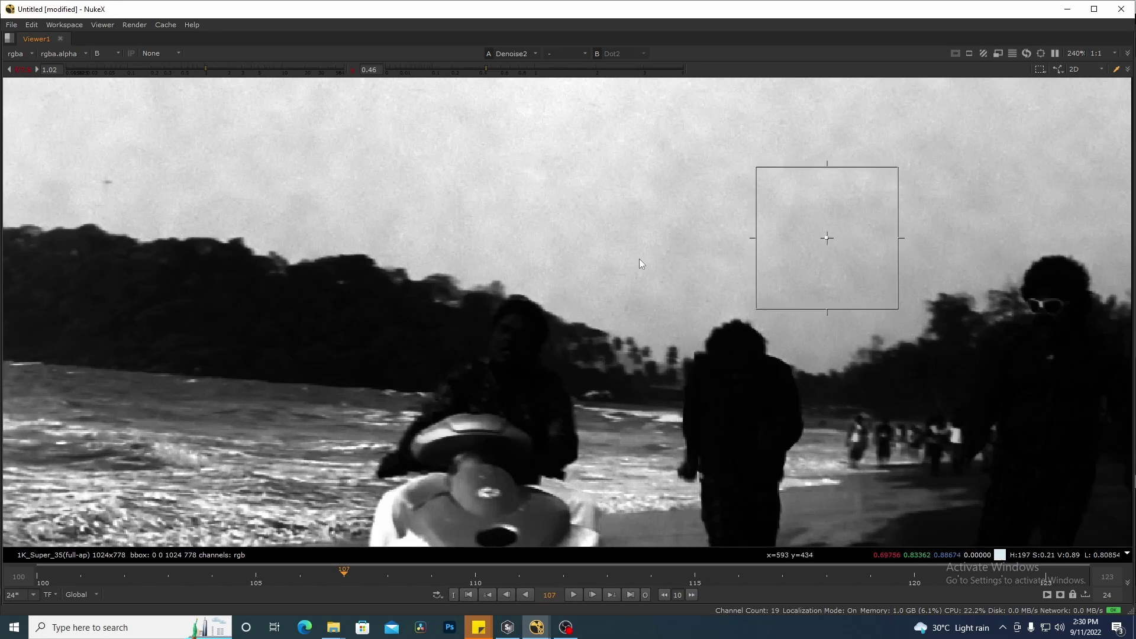
{"action": "scroll", "coordinate": [639, 258], "scroll_direction": "down", "scroll_amount": 3}
- Reset the viewer gamma and gain to 1, return to full colour and restore the normal layout
{"action": "left_click", "coordinate": [353, 71]}
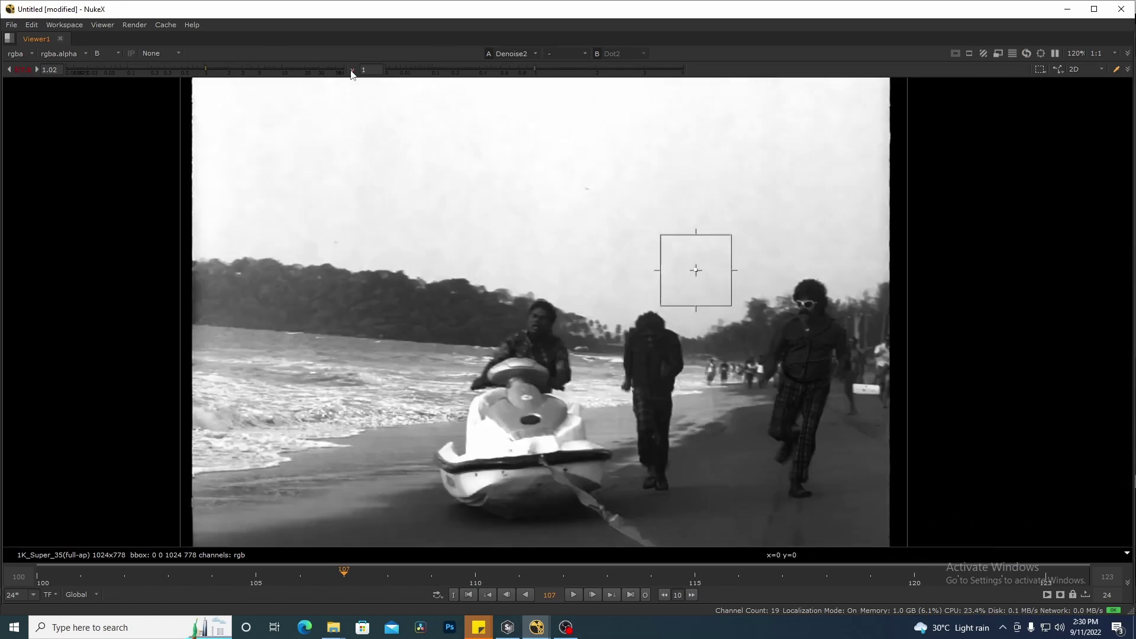
{"action": "left_click", "coordinate": [25, 73]}
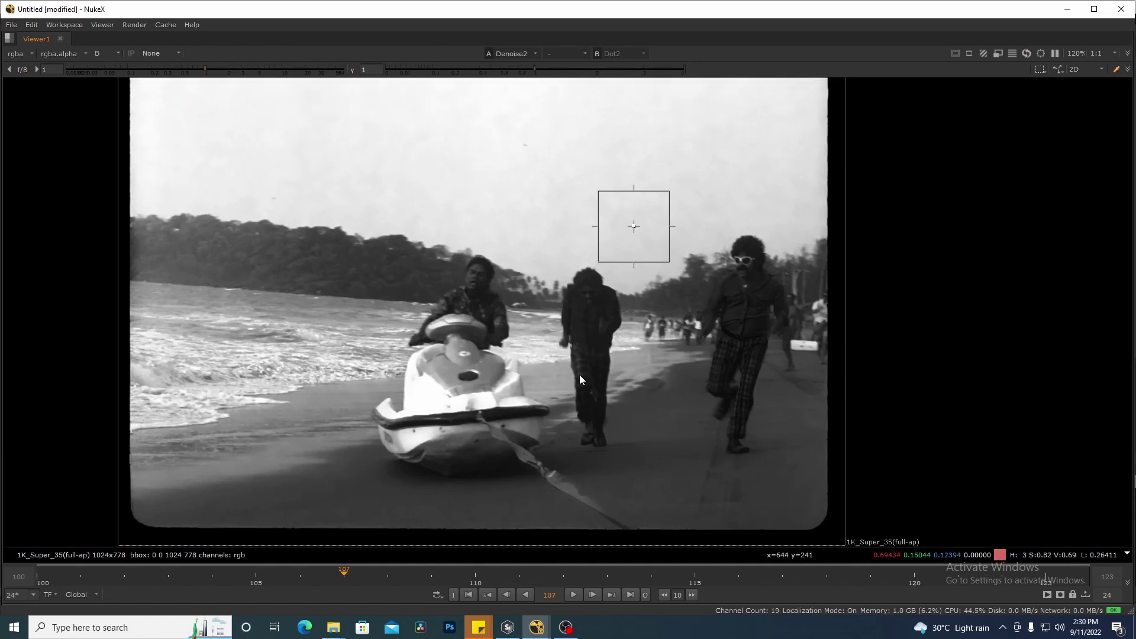
{"action": "key", "text": "b"}
{"action": "key", "text": "space"}
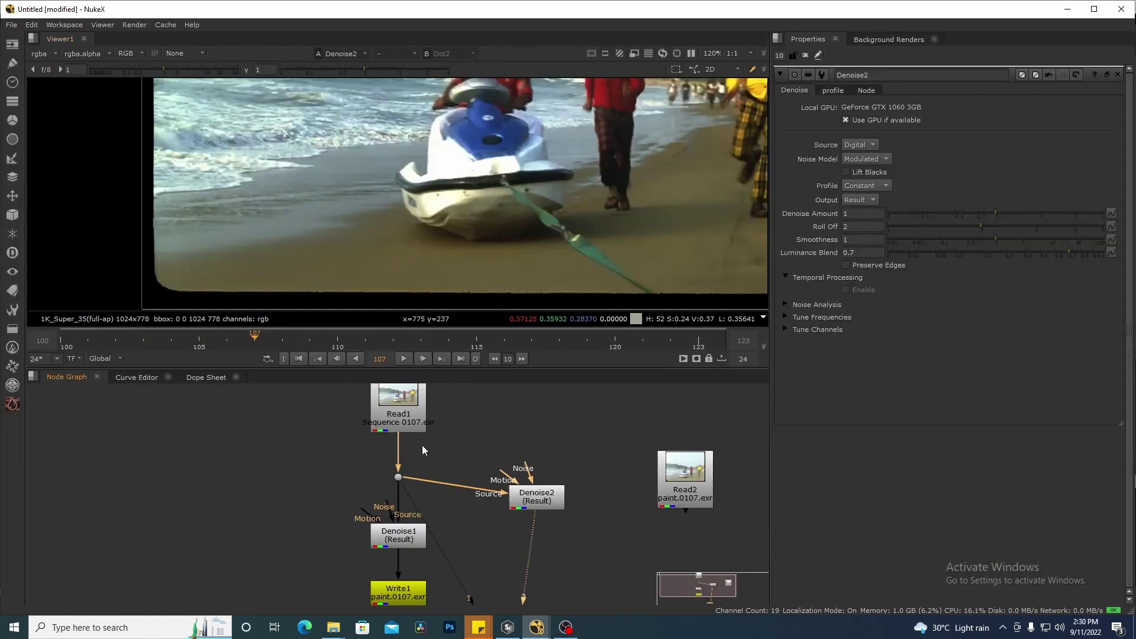
- Examine the tow rope in the blue channel of the denoised image with viewer gain 1.5 and gamma 0.56
{"action": "left_click_drag", "start_coordinate": [426, 498], "coordinate": [427, 500]}
{"action": "scroll", "coordinate": [638, 211], "scroll_direction": "up", "scroll_amount": 5}
{"action": "key", "text": "b"}
{"action": "scroll", "coordinate": [629, 258], "scroll_direction": "up", "scroll_amount": 3}
{"action": "left_click_drag", "start_coordinate": [367, 69], "coordinate": [343, 69]}
{"action": "left_click_drag", "start_coordinate": [193, 66], "coordinate": [170, 66]}
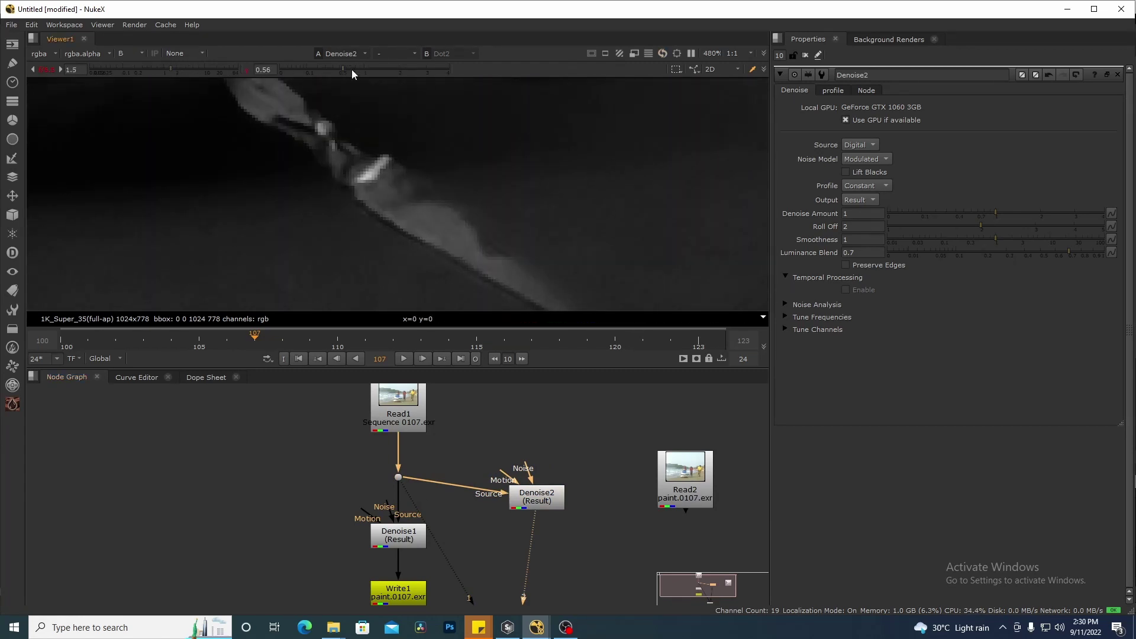
{"action": "scroll", "coordinate": [581, 178], "scroll_direction": "down", "scroll_amount": 8}
- Display the original footage in the enlarged viewer, set viewer gamma to 0.86 and examine the grain on the sand
{"action": "key", "text": "1"}
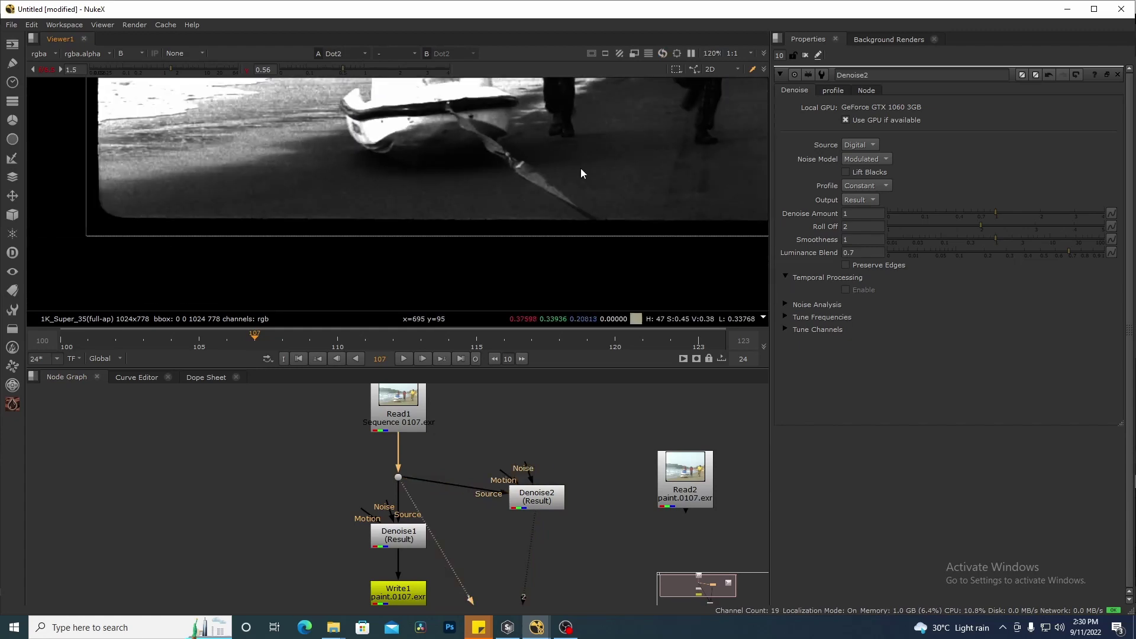
{"action": "left_click_drag", "start_coordinate": [536, 93], "coordinate": [518, 137]}
{"action": "key", "text": "space"}
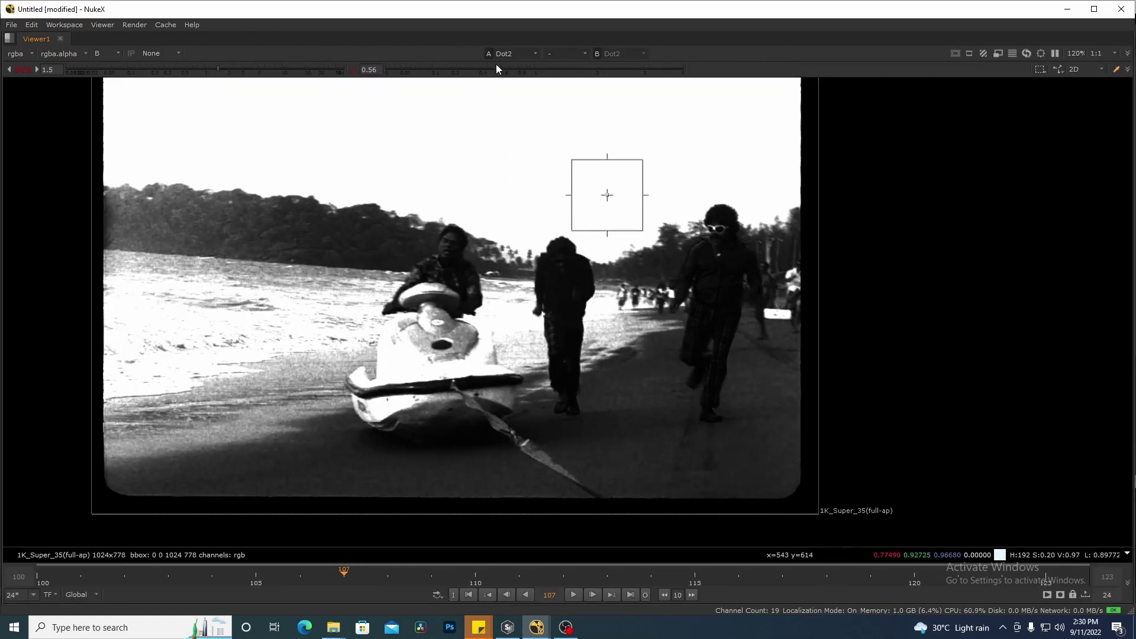
{"action": "left_click_drag", "start_coordinate": [497, 69], "coordinate": [523, 70]}
{"action": "scroll", "coordinate": [639, 402], "scroll_direction": "up", "scroll_amount": 5}
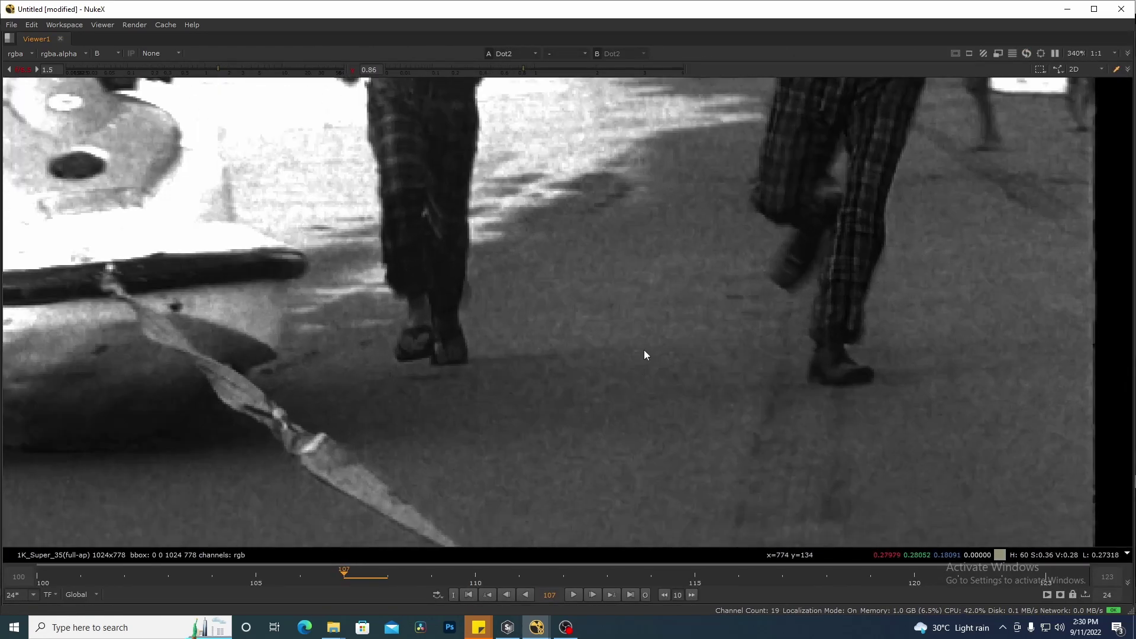
- Switch the viewer back to Denoise2 and compare the sand around the tow rope with the original footage
{"action": "key", "text": "1"}
{"action": "left_click_drag", "start_coordinate": [910, 278], "coordinate": [375, 519]}
{"action": "key", "text": "space"}
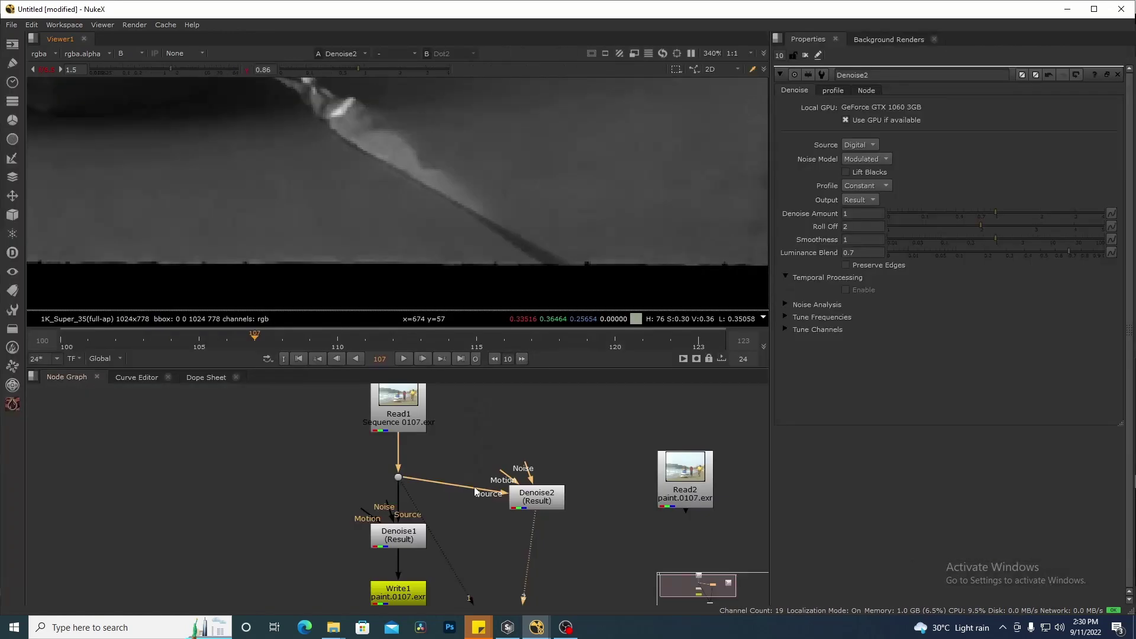
- Select the Write1 node below Denoise1, then show the whole Denoise2 image in full colour
{"action": "left_click", "coordinate": [519, 504]}
{"action": "scroll", "coordinate": [439, 565], "scroll_direction": "up", "scroll_amount": 3}
{"action": "left_click", "coordinate": [442, 563]}
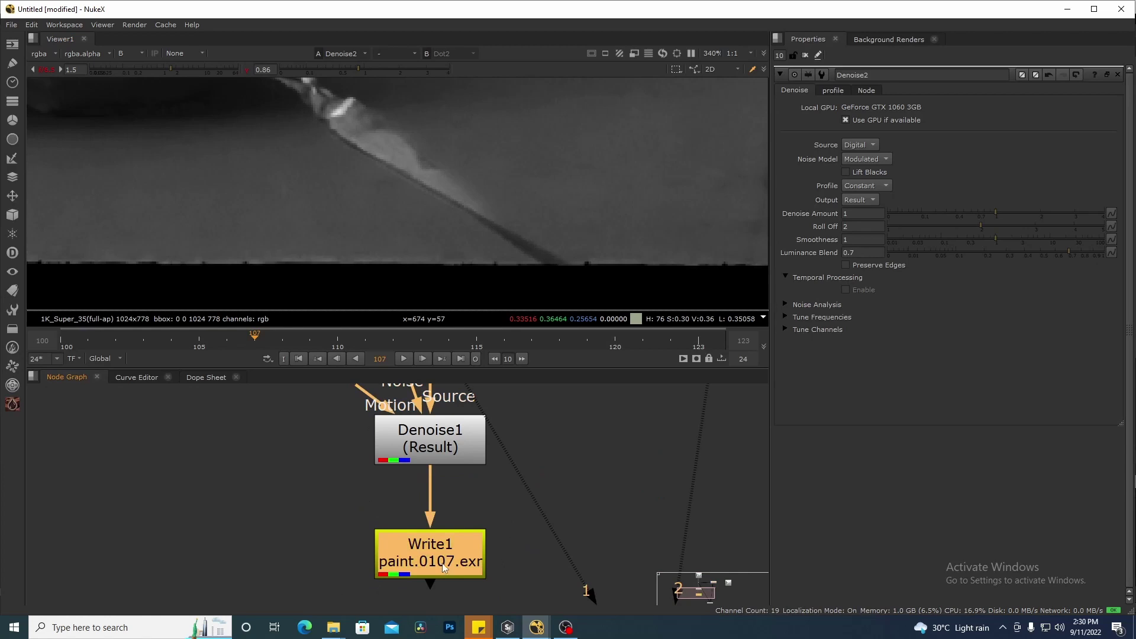
{"action": "scroll", "coordinate": [442, 562], "scroll_direction": "down", "scroll_amount": 3}
{"action": "scroll", "coordinate": [597, 248], "scroll_direction": "down", "scroll_amount": 5}
{"action": "left_click_drag", "start_coordinate": [604, 231], "coordinate": [549, 233]}
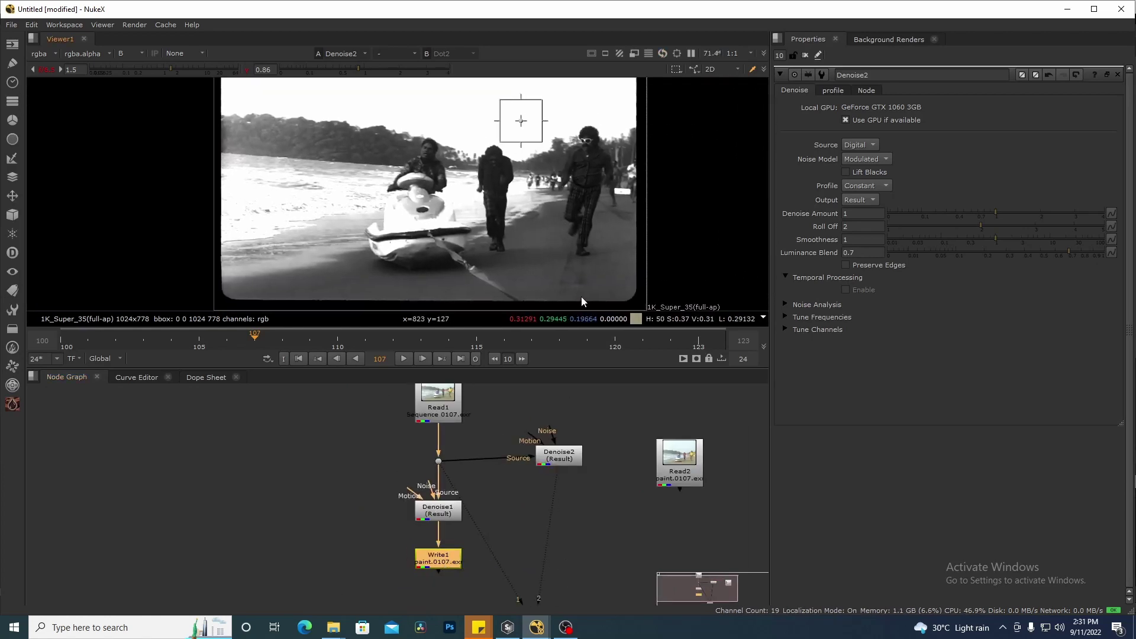
{"action": "left_click_drag", "start_coordinate": [580, 195], "coordinate": [587, 215]}
{"action": "key", "text": "b"}
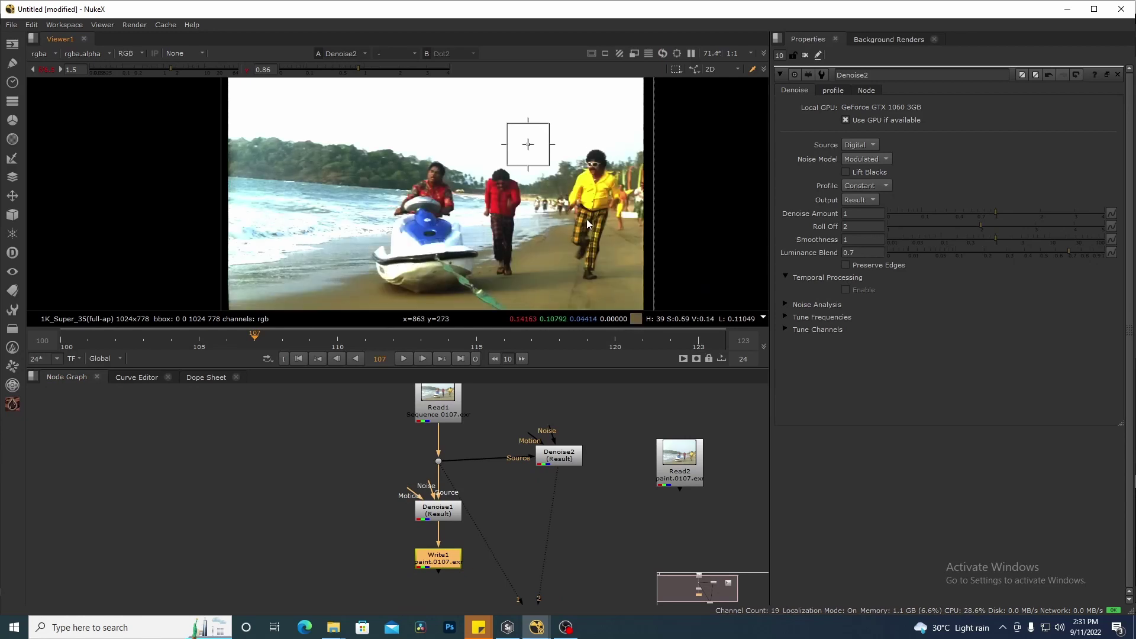
- Move Denoise1 slightly closer to Write1 and align Denoise2 horizontally with the dot below Read1
{"action": "scroll", "coordinate": [484, 531], "scroll_direction": "up", "scroll_amount": 2}
{"action": "left_click_drag", "start_coordinate": [499, 401], "coordinate": [285, 530]}
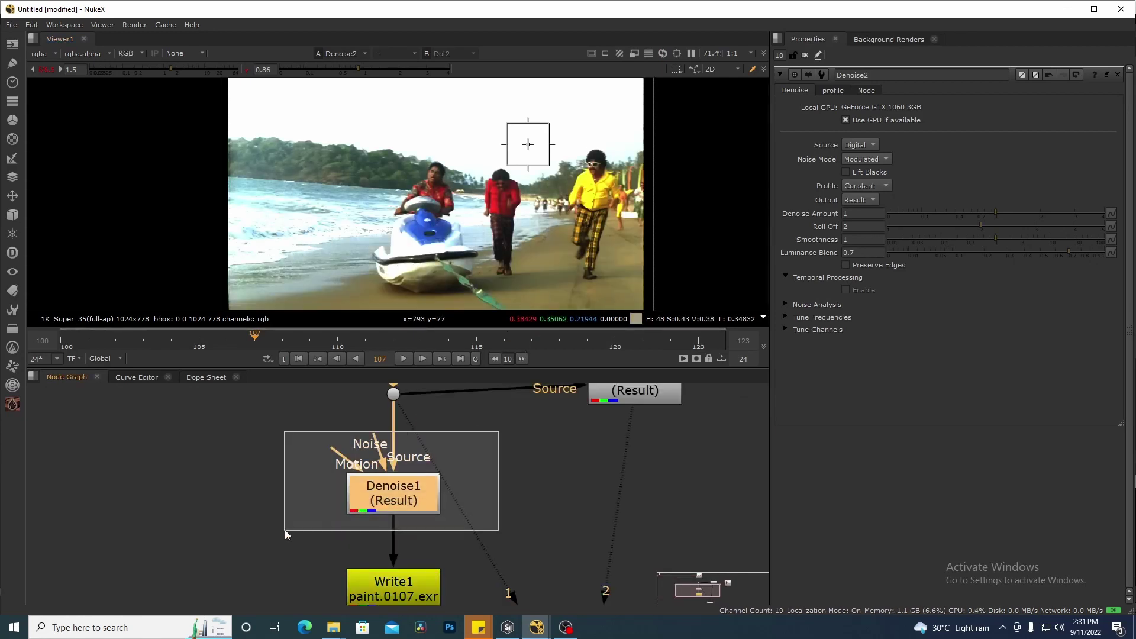
{"action": "left_click_drag", "start_coordinate": [442, 498], "coordinate": [442, 510]}
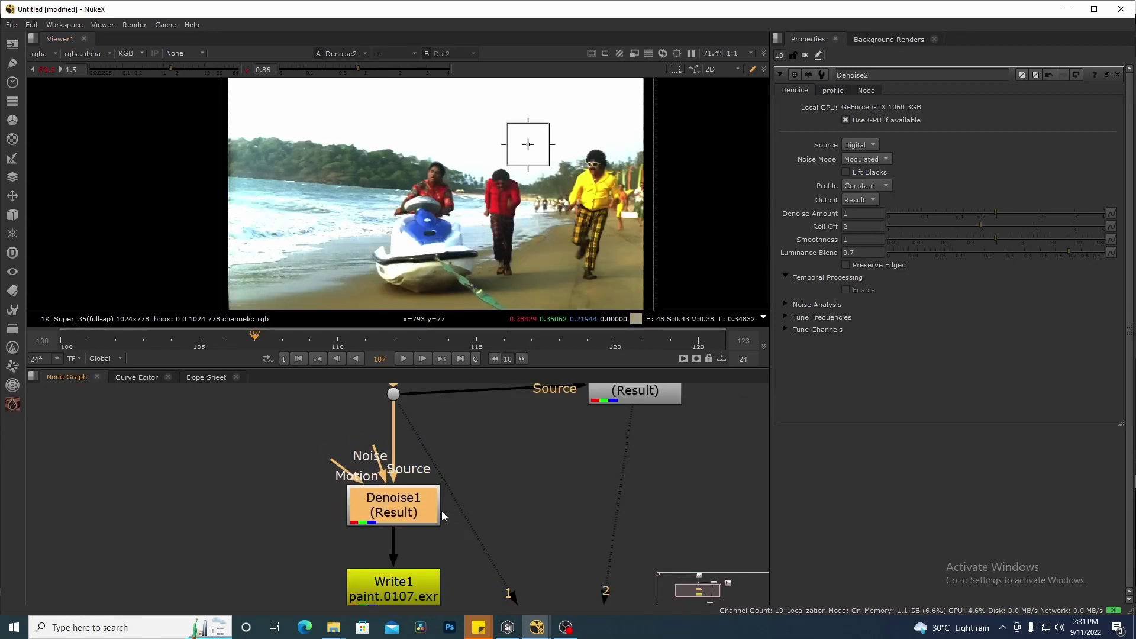
{"action": "left_click_drag", "start_coordinate": [517, 455], "coordinate": [214, 583]}
{"action": "left_click_drag", "start_coordinate": [461, 481], "coordinate": [426, 543]}
{"action": "left_click", "coordinate": [615, 449]}
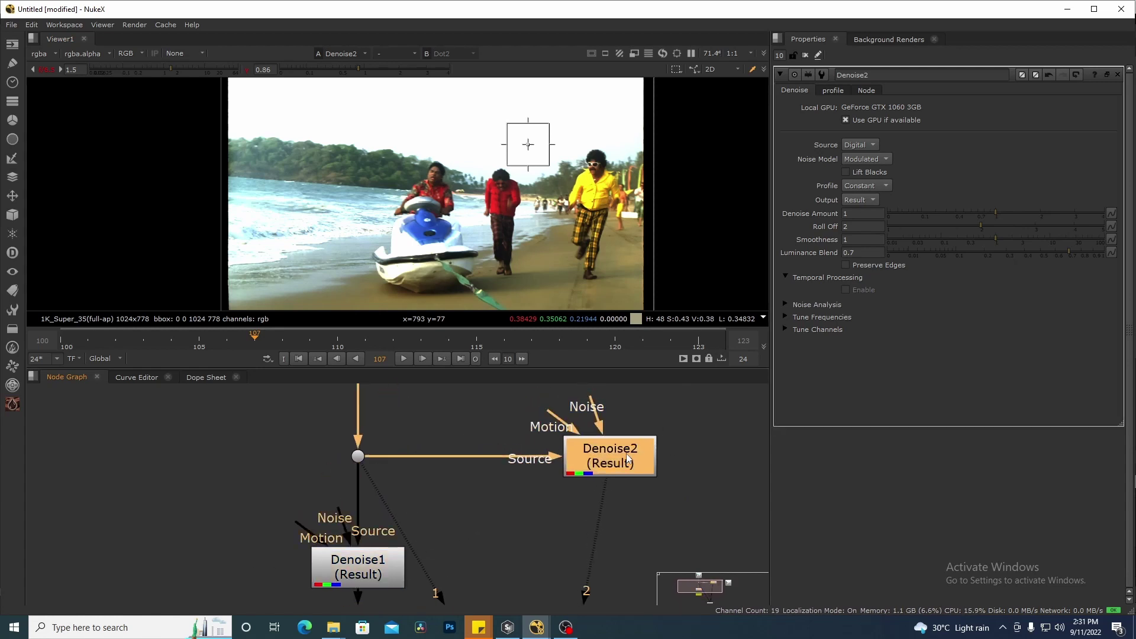
- Move the Read2 paint node slightly up beside Denoise2, then select Denoise2
{"action": "scroll", "coordinate": [583, 520], "scroll_direction": "down", "scroll_amount": 3}
{"action": "mouse_move", "coordinate": [545, 243]}
{"action": "left_mouse_down"}
{"action": "mouse_move", "coordinate": [533, 256]}
{"action": "mouse_move", "coordinate": [491, 251]}
{"action": "mouse_move", "coordinate": [528, 251]}
{"action": "left_mouse_up"}
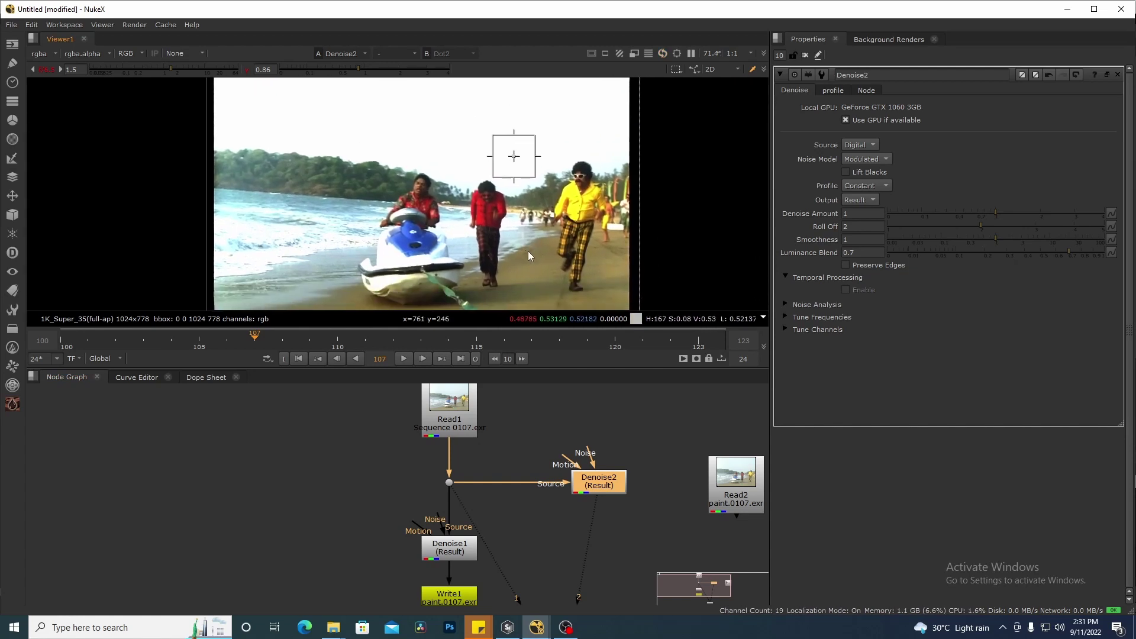
{"action": "left_click_drag", "start_coordinate": [672, 467], "coordinate": [603, 467]}
{"action": "left_click_drag", "start_coordinate": [679, 487], "coordinate": [686, 468]}
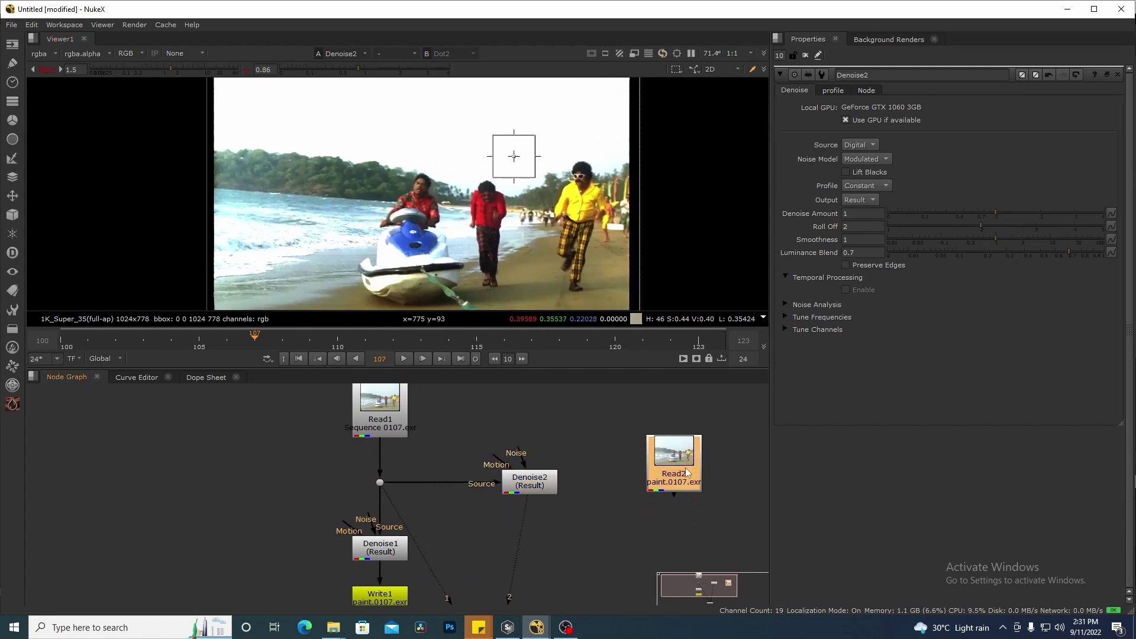
{"action": "left_click", "coordinate": [543, 485]}
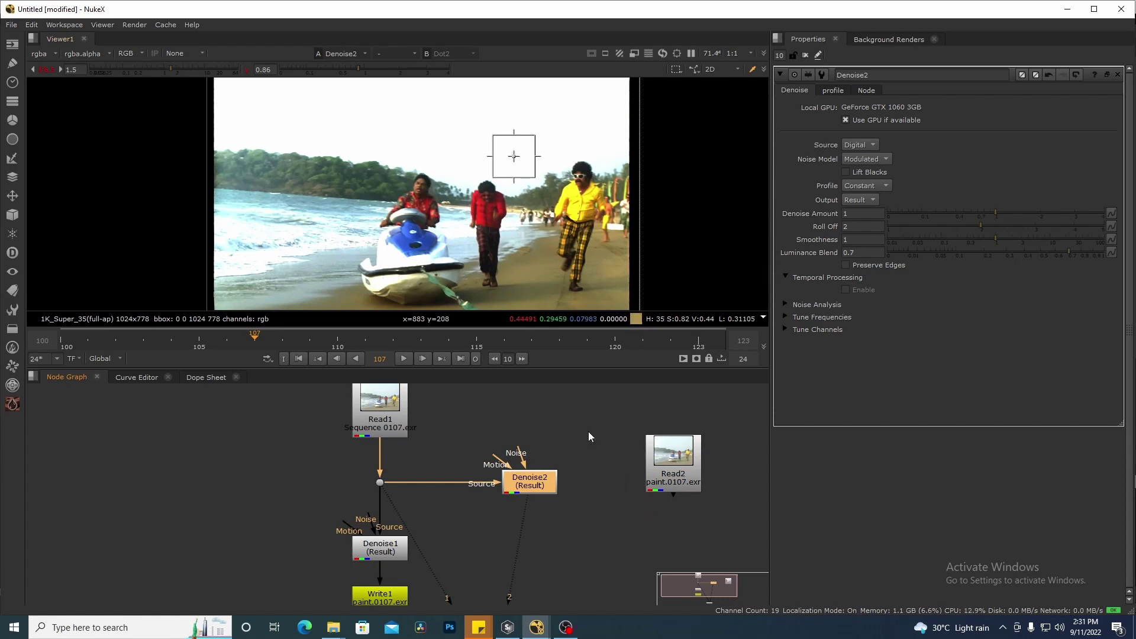
- Switch to Silhouette and scrub through the paint source footage, examining frames between 108 and 122
{"action": "left_click", "coordinate": [508, 627]}
{"action": "left_click_drag", "start_coordinate": [518, 246], "coordinate": [481, 261]}
{"action": "scroll", "coordinate": [555, 243], "scroll_direction": "down", "scroll_amount": 1}
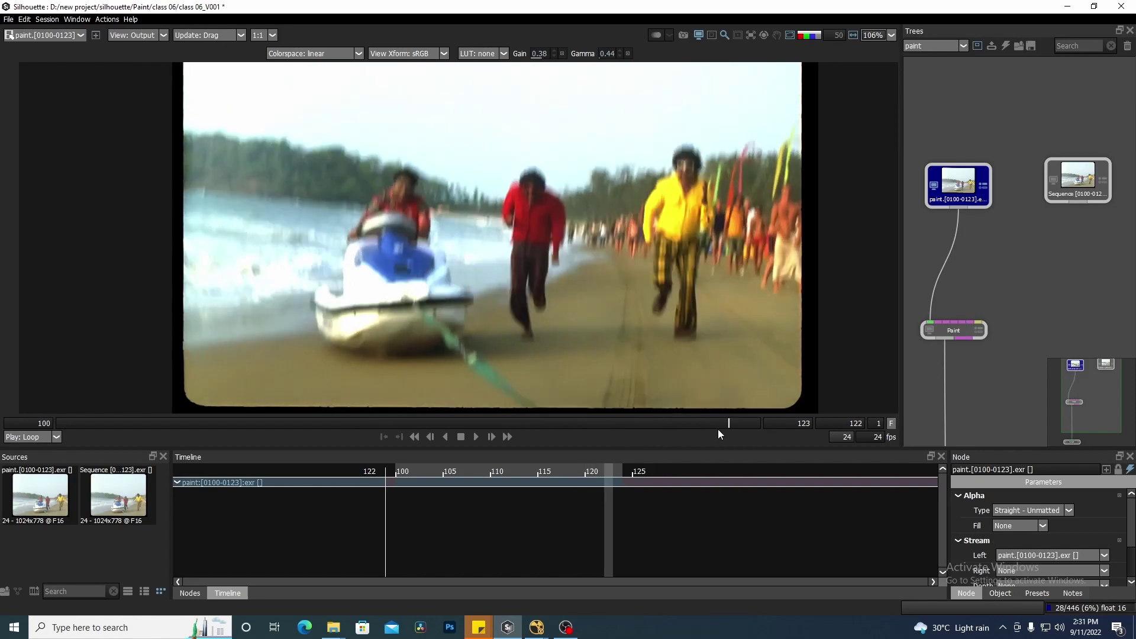
{"action": "left_click_drag", "start_coordinate": [1025, 245], "coordinate": [1004, 262]}
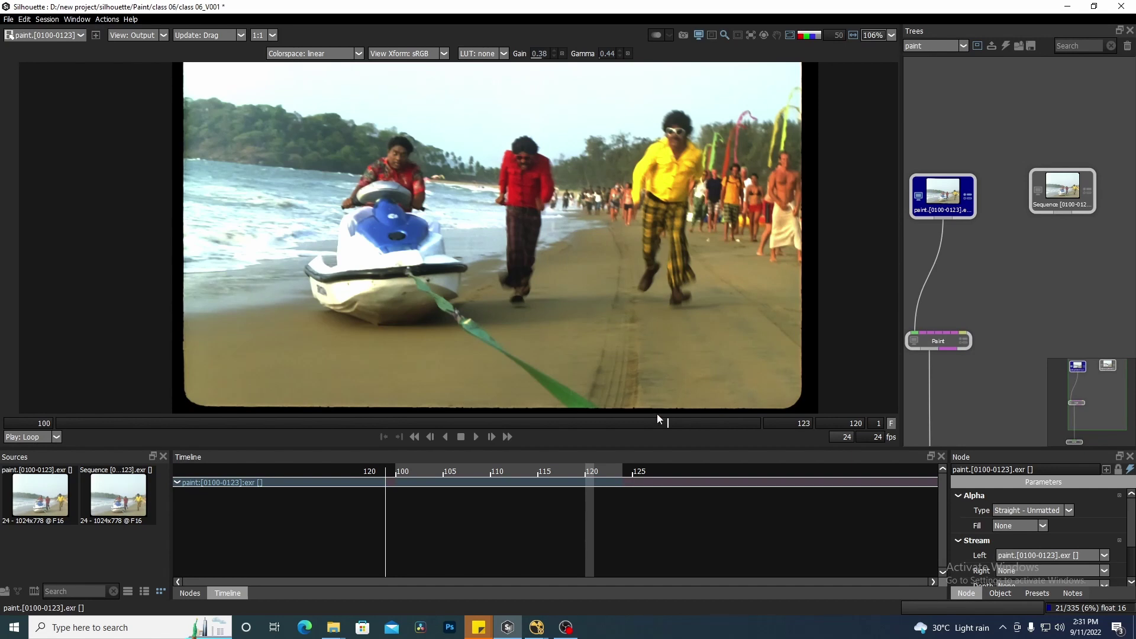
{"action": "left_click_drag", "start_coordinate": [665, 425], "coordinate": [292, 409]}
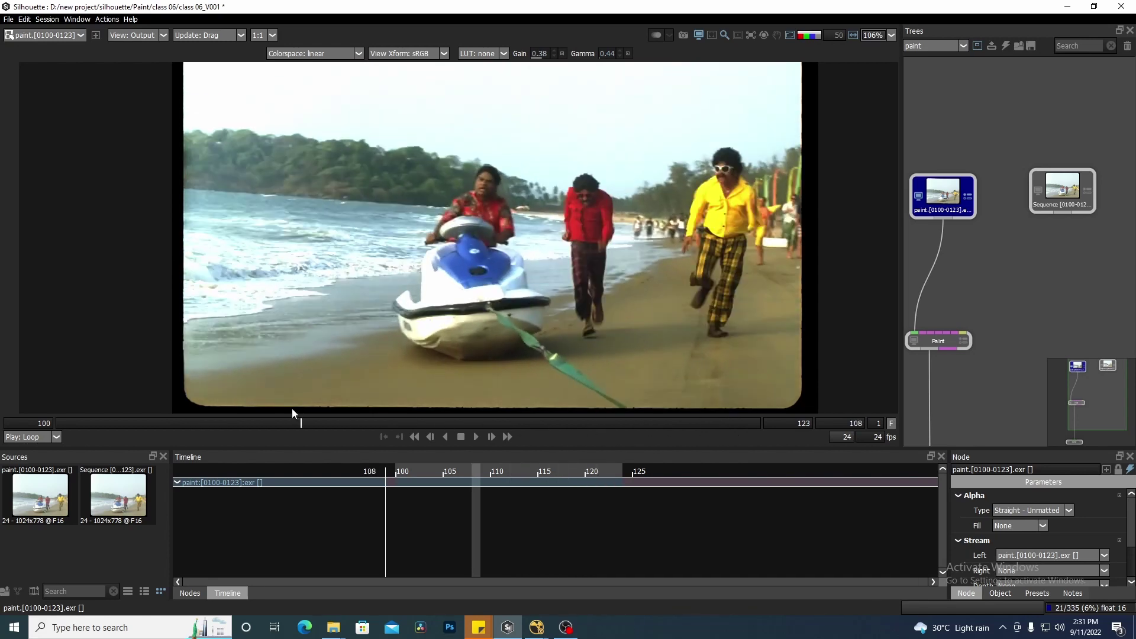
{"action": "left_click", "coordinate": [470, 435]}
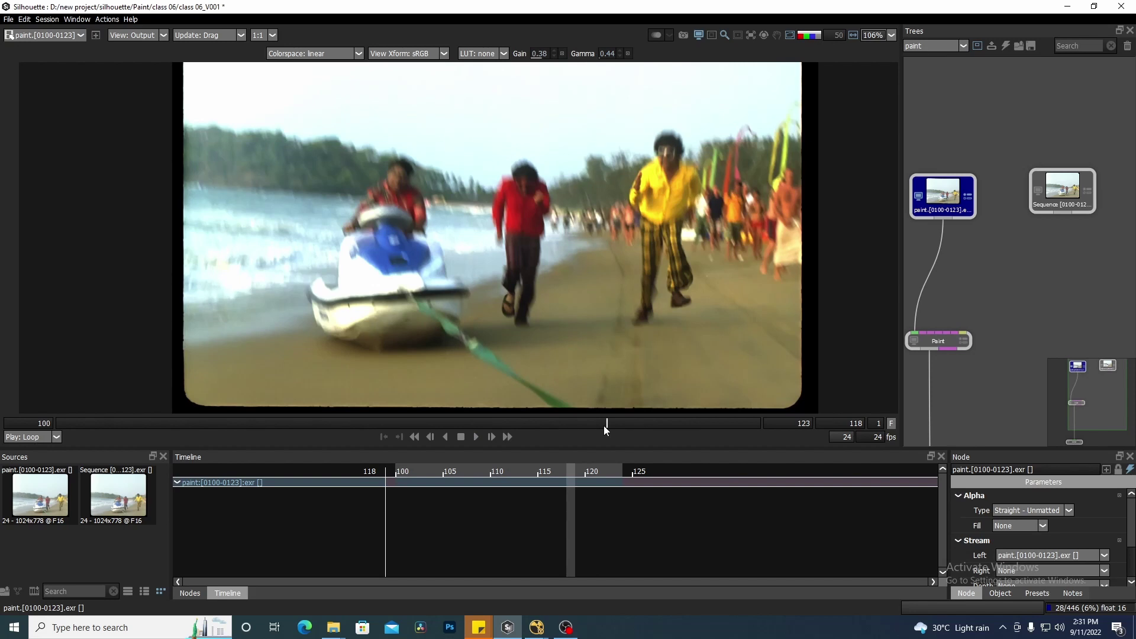
- Go to frame 120 and get a close view of the green tow strap and the sand around its lower end
{"action": "left_click_drag", "start_coordinate": [603, 424], "coordinate": [665, 470]}
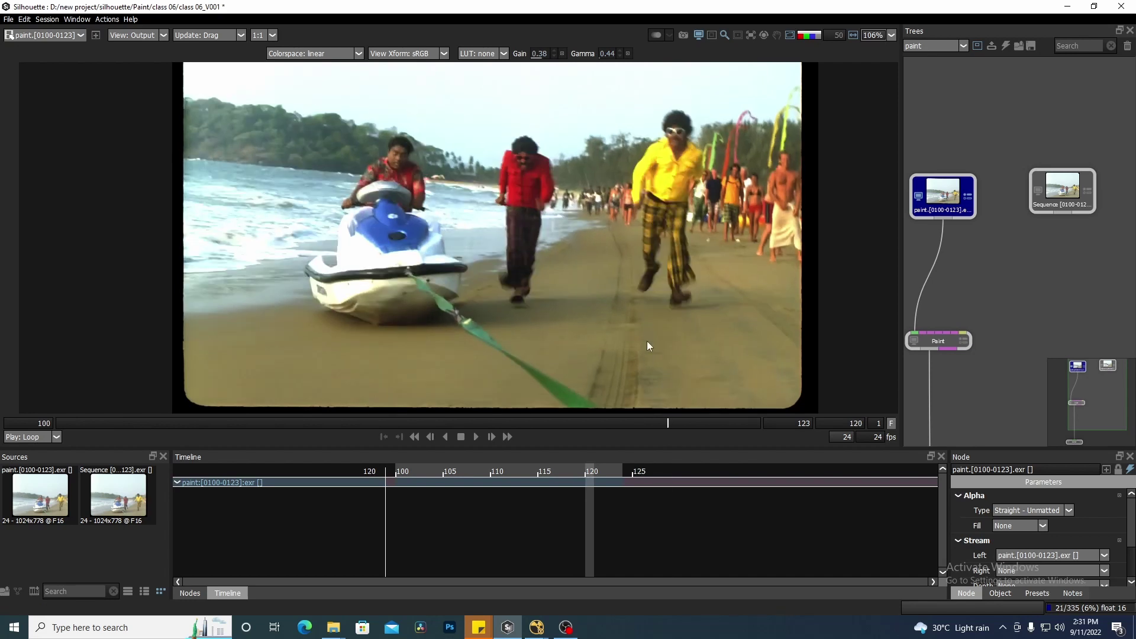
{"action": "scroll", "coordinate": [647, 341], "scroll_direction": "up", "scroll_amount": 4}
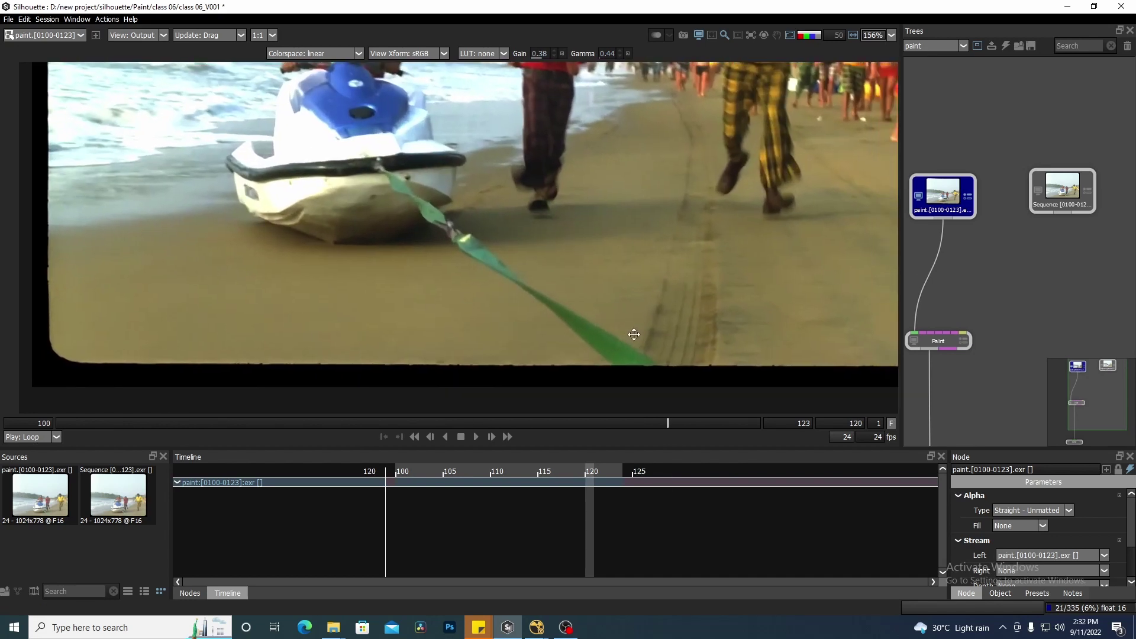
{"action": "left_click_drag", "start_coordinate": [633, 334], "coordinate": [658, 369]}
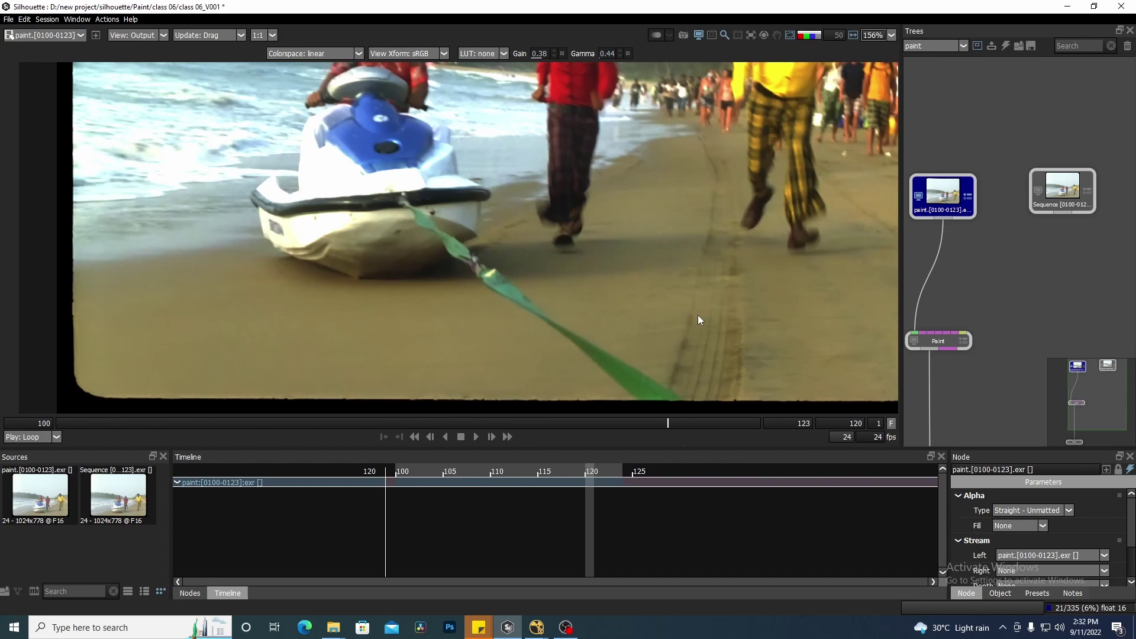
{"action": "left_click_drag", "start_coordinate": [698, 320], "coordinate": [690, 308]}
{"action": "left_click_drag", "start_coordinate": [643, 345], "coordinate": [629, 313]}
{"action": "left_click_drag", "start_coordinate": [450, 248], "coordinate": [407, 151]}
{"action": "left_click_drag", "start_coordinate": [570, 347], "coordinate": [513, 282]}
{"action": "left_click_drag", "start_coordinate": [781, 291], "coordinate": [725, 284]}
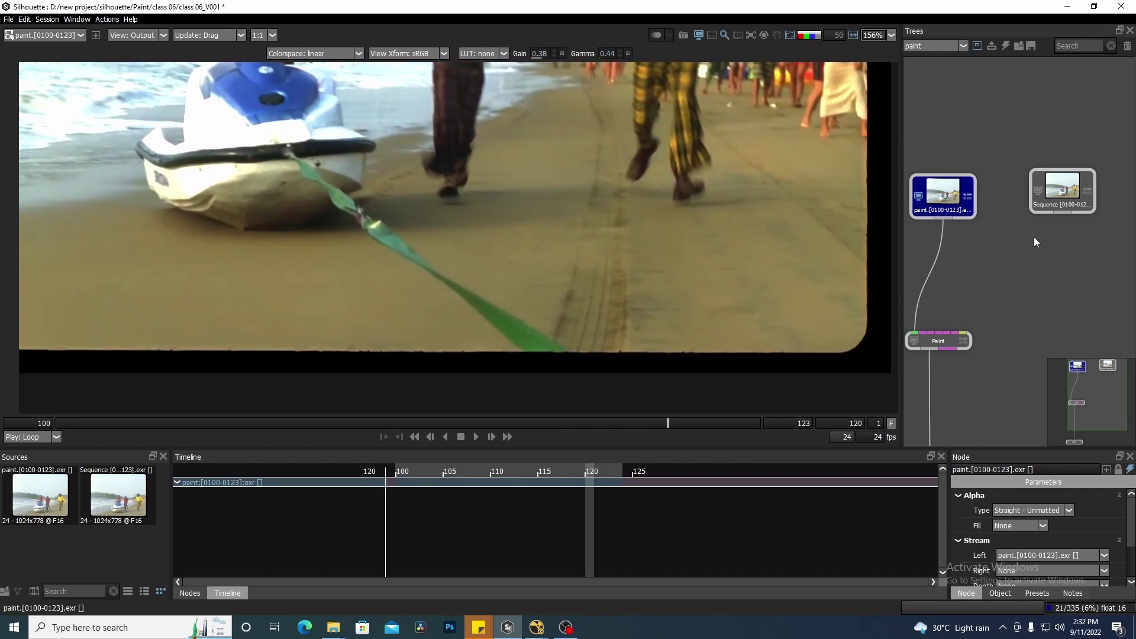
- Rearrange the tree by placing the paint source away from the existing Paint node and the Sequence source above it
{"action": "left_click_drag", "start_coordinate": [944, 196], "coordinate": [983, 212]}
{"action": "left_click_drag", "start_coordinate": [1059, 189], "coordinate": [1100, 157]}
{"action": "left_click_drag", "start_coordinate": [986, 215], "coordinate": [1036, 217]}
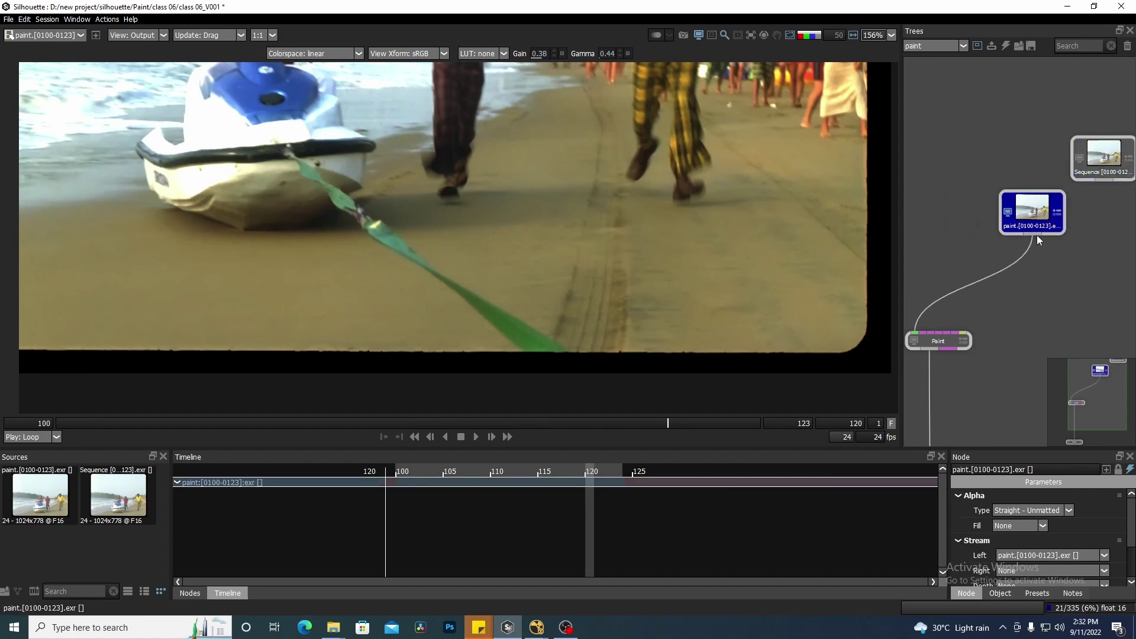
- Add a new Paint node below the paint source, connect the source to its first input, and space the nodes apart
{"action": "left_click", "coordinate": [190, 592]}
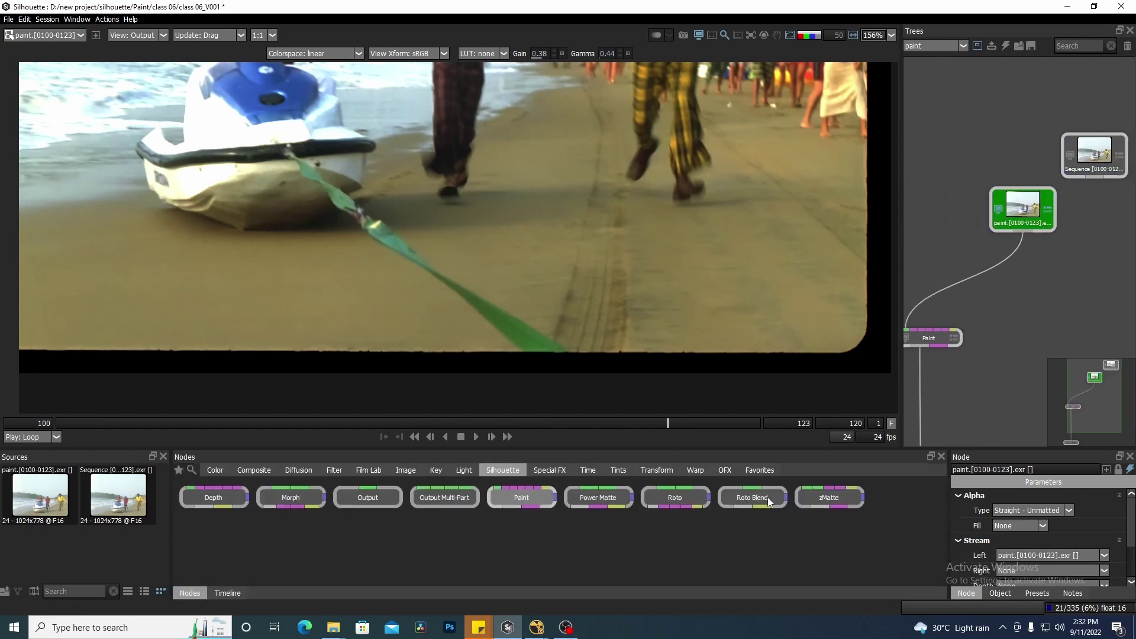
{"action": "left_click_drag", "start_coordinate": [1042, 297], "coordinate": [1041, 297]}
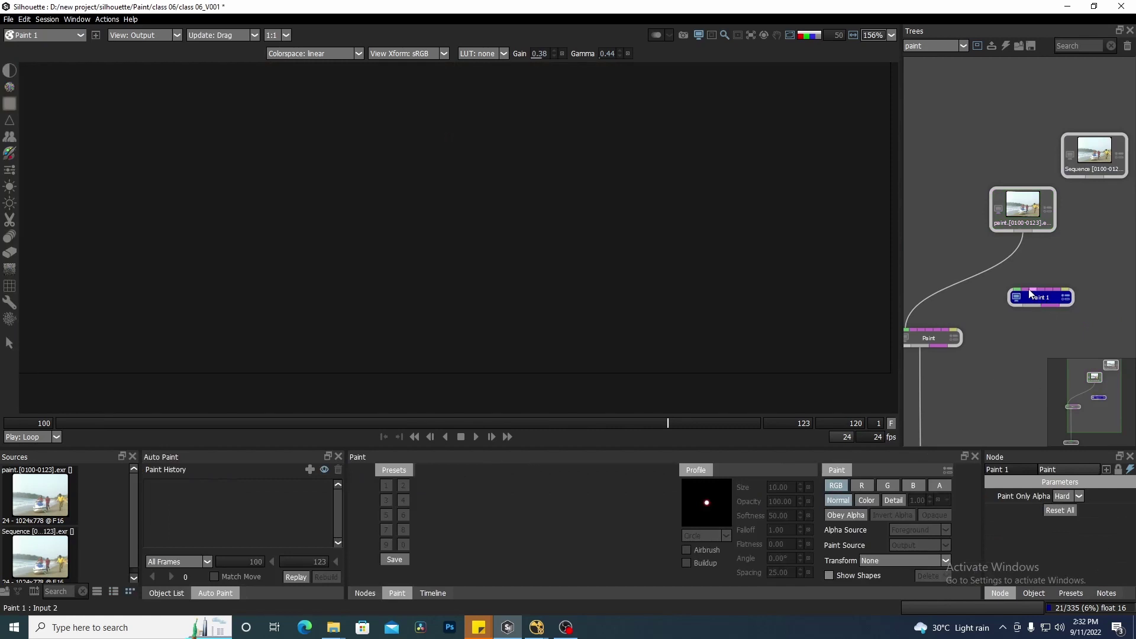
{"action": "left_click_drag", "start_coordinate": [1028, 233], "coordinate": [985, 216]}
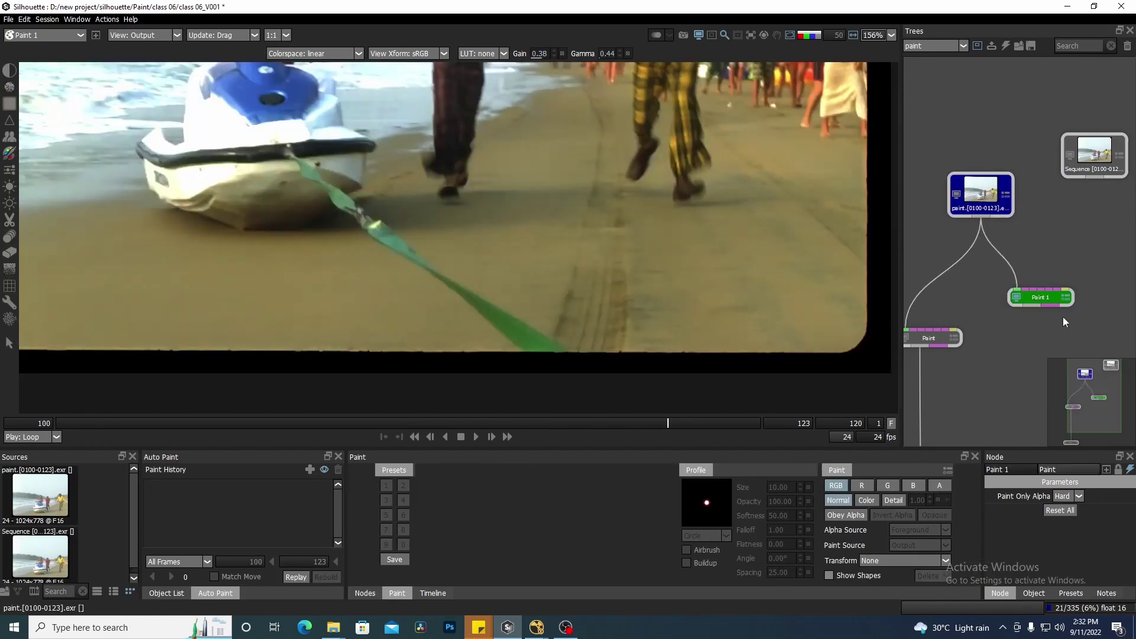
{"action": "left_click_drag", "start_coordinate": [1039, 299], "coordinate": [1063, 328]}
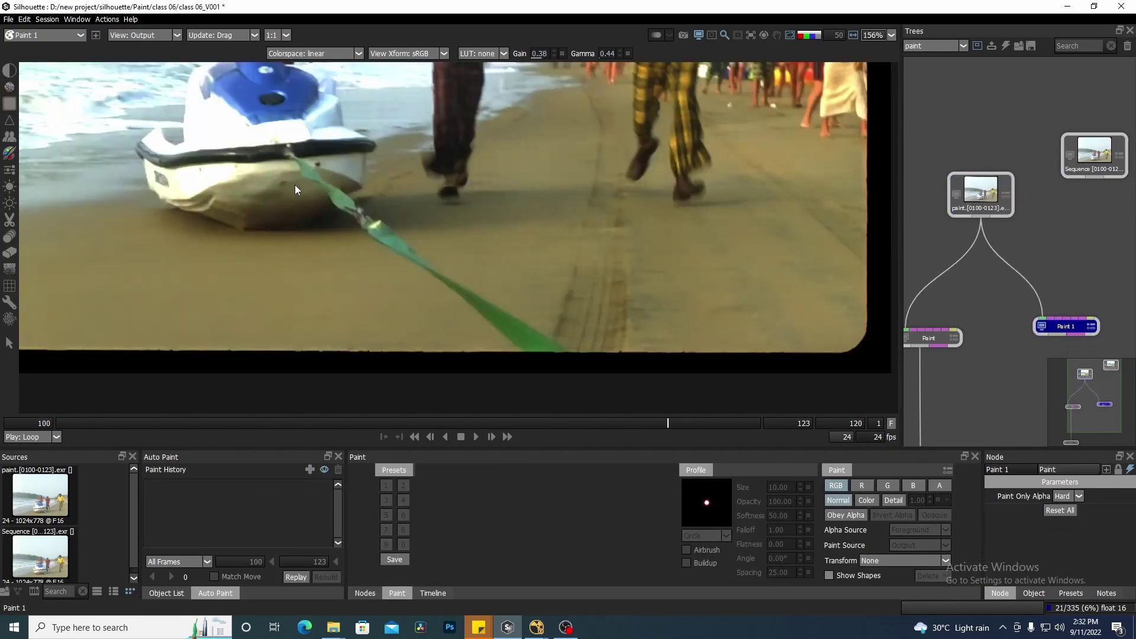
- Activate the Clone brush in the new Paint node, include the alpha channel, and set the clone source to Output
{"action": "left_click", "coordinate": [9, 137]}
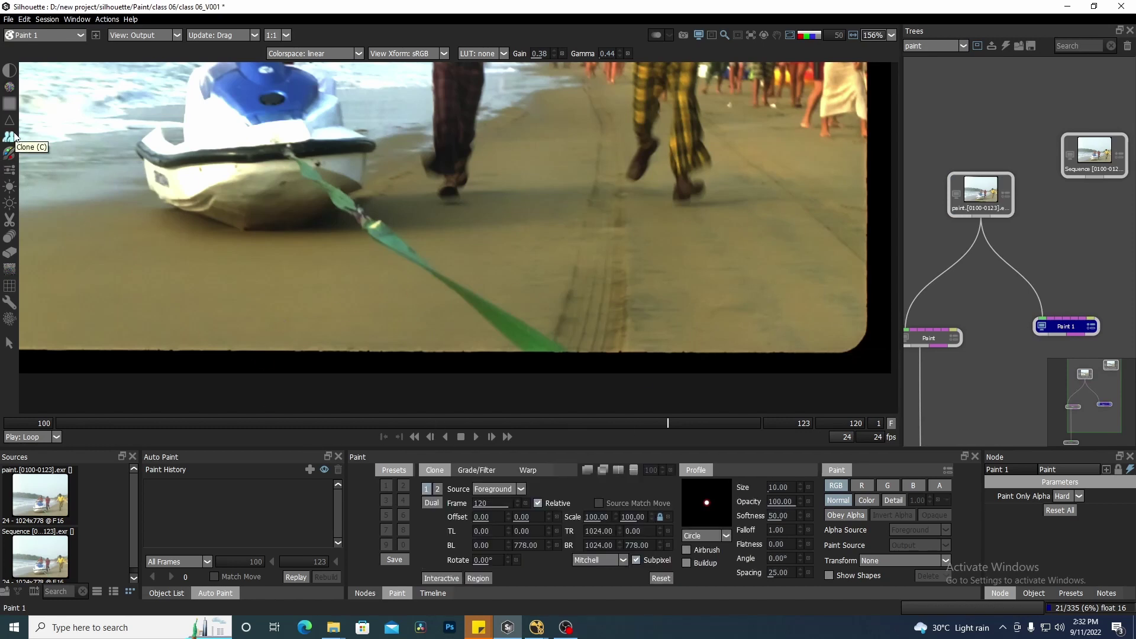
{"action": "mouse_move", "coordinate": [1006, 381]}
{"action": "left_mouse_down"}
{"action": "mouse_move", "coordinate": [1016, 390]}
{"action": "mouse_move", "coordinate": [973, 358]}
{"action": "left_mouse_up"}
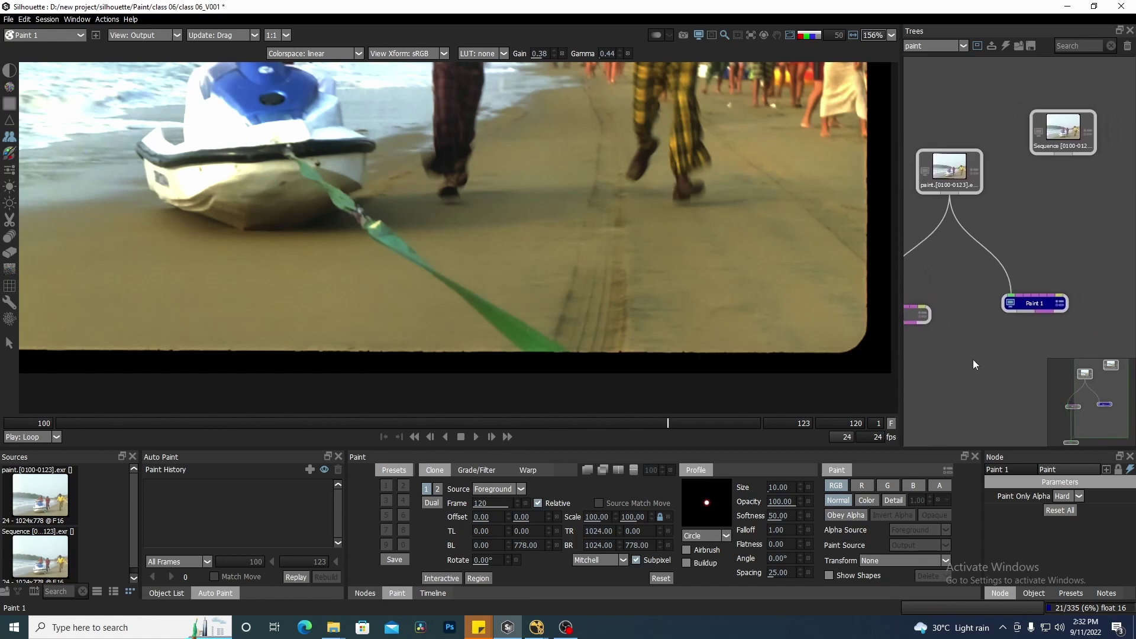
{"action": "left_click", "coordinate": [939, 485]}
{"action": "left_click", "coordinate": [521, 490]}
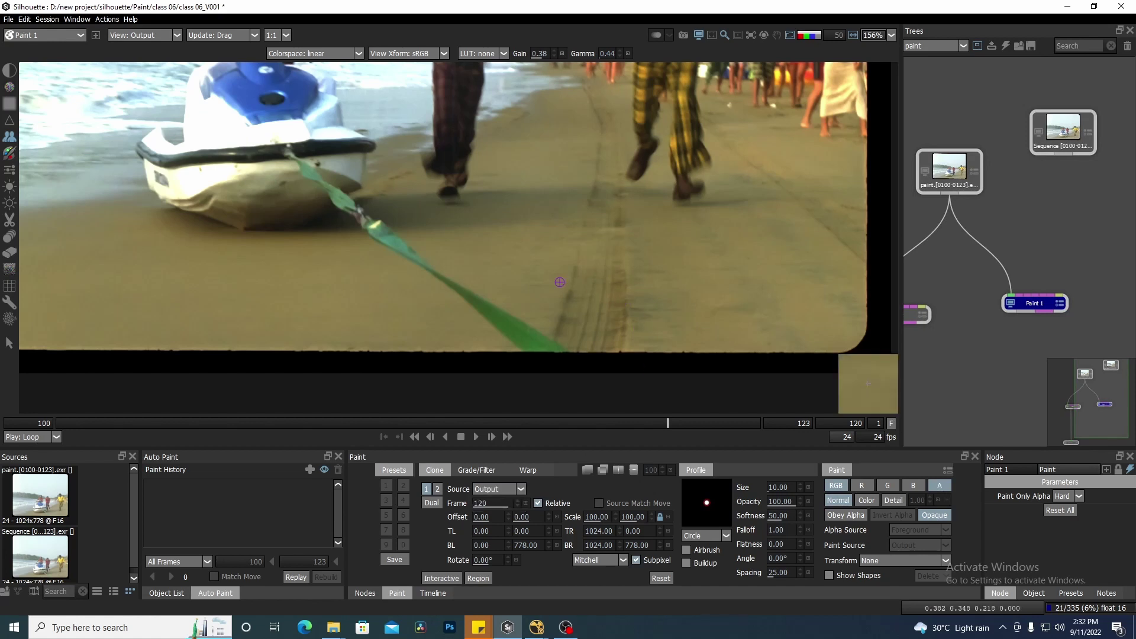
- Clone clean sand over the lower end of the green strap beside the tyre tracks, using a brush size of 18.16
{"action": "scroll", "coordinate": [505, 272], "scroll_direction": "up", "scroll_amount": 5}
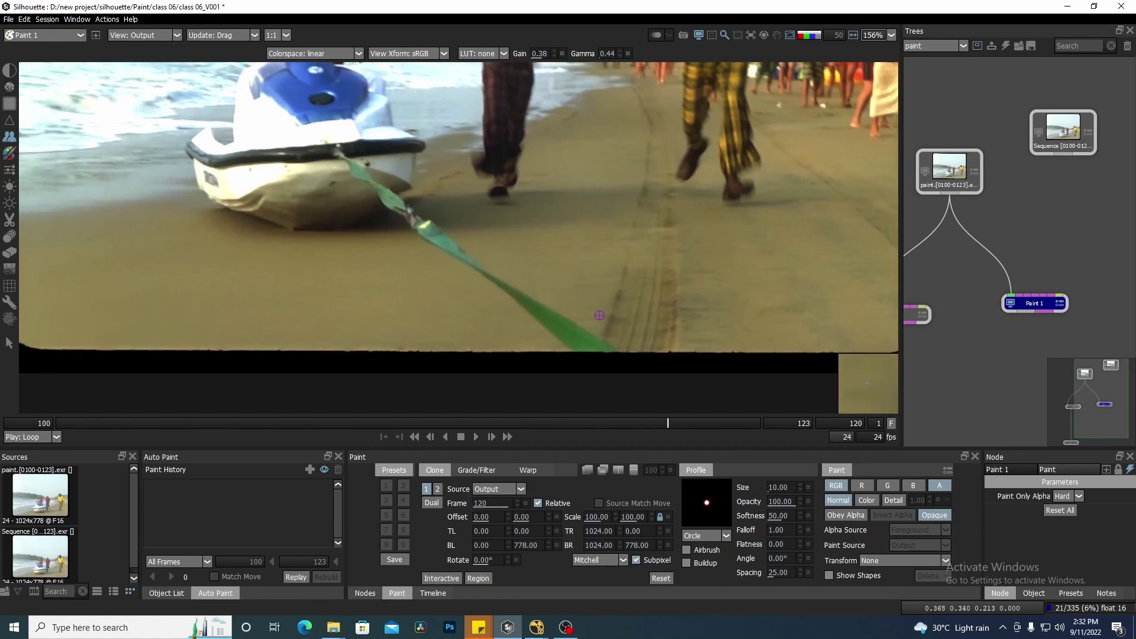
{"action": "mouse_move", "coordinate": [607, 322]}
{"action": "left_mouse_down"}
{"action": "mouse_move", "coordinate": [622, 320]}
{"action": "mouse_move", "coordinate": [589, 369]}
{"action": "mouse_move", "coordinate": [622, 375]}
{"action": "left_mouse_up"}
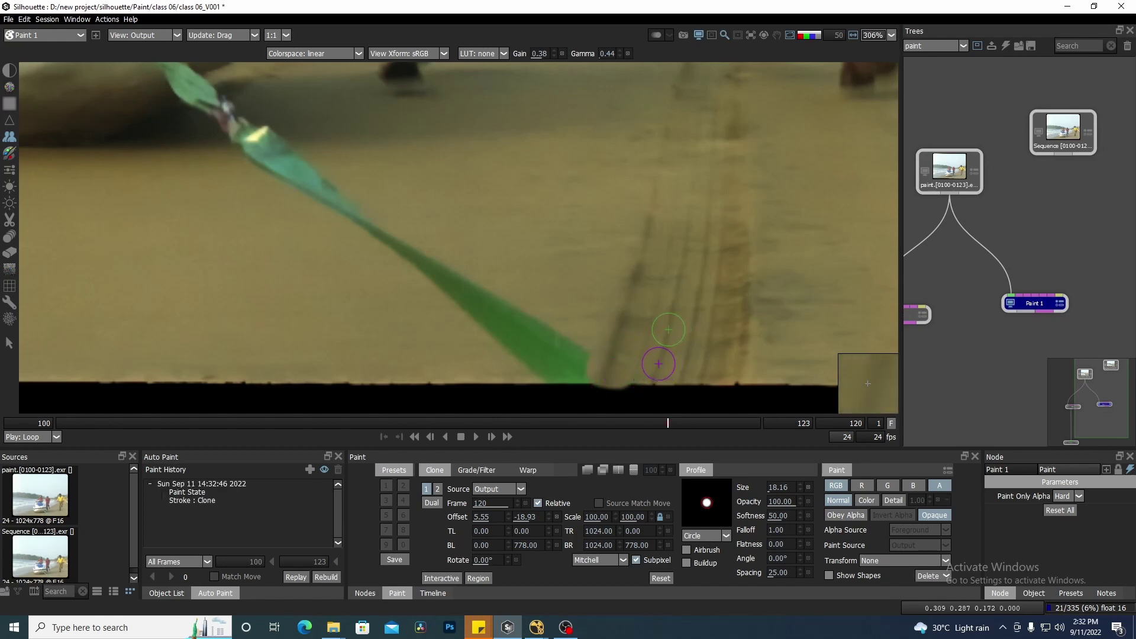
{"action": "left_click_drag", "start_coordinate": [645, 301], "coordinate": [674, 302]}
{"action": "mouse_move", "coordinate": [606, 348]}
{"action": "left_mouse_down"}
{"action": "mouse_move", "coordinate": [616, 356]}
{"action": "mouse_move", "coordinate": [469, 258]}
{"action": "mouse_move", "coordinate": [615, 368]}
{"action": "left_mouse_up"}
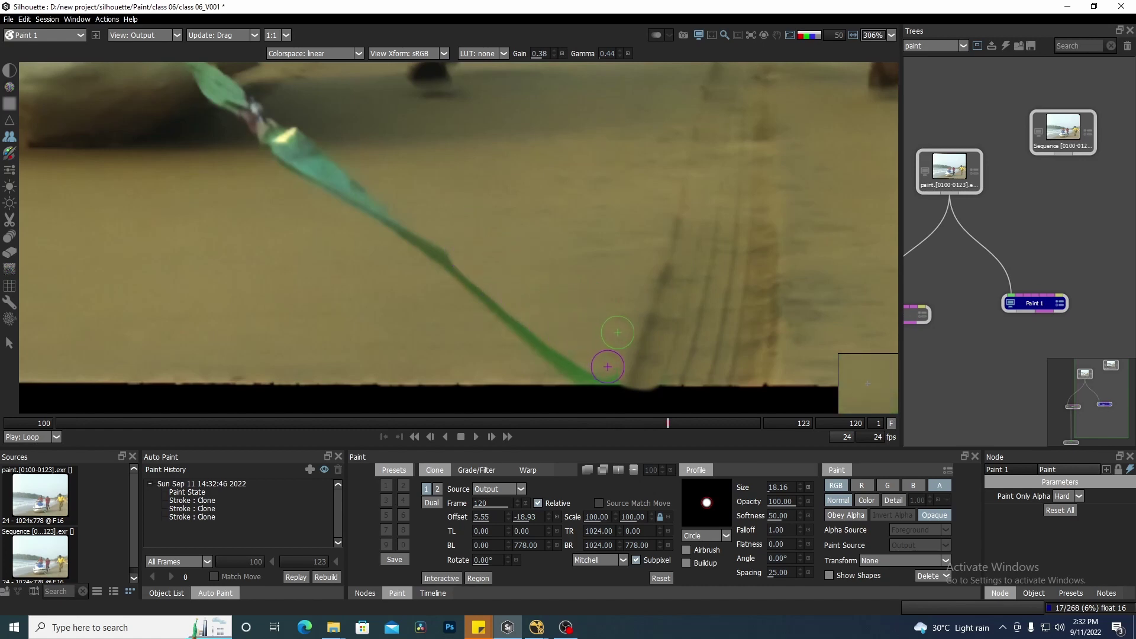
{"action": "left_click_drag", "start_coordinate": [533, 303], "coordinate": [502, 302]}
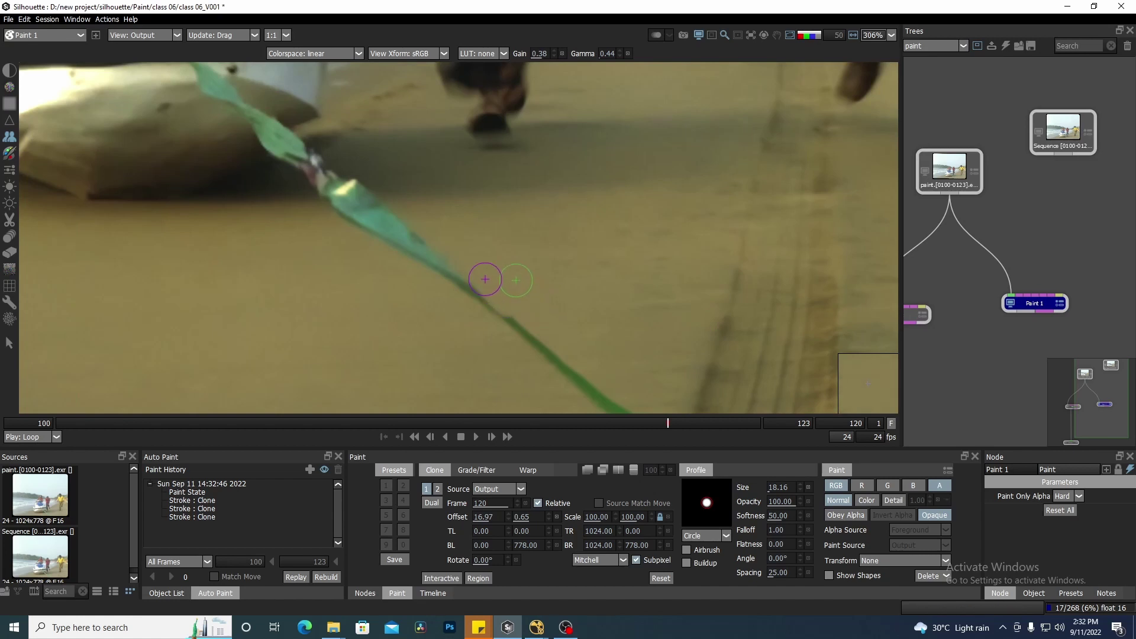
- Clone sand over the rest of the thin strap, working up to the wide piece just below the buckle
{"action": "left_click_drag", "start_coordinate": [426, 238], "coordinate": [587, 370]}
{"action": "left_click_drag", "start_coordinate": [579, 252], "coordinate": [556, 189]}
{"action": "mouse_move", "coordinate": [308, 167]}
{"action": "left_mouse_down"}
{"action": "mouse_move", "coordinate": [344, 216]}
{"action": "mouse_move", "coordinate": [408, 217]}
{"action": "mouse_move", "coordinate": [520, 299]}
{"action": "left_mouse_up"}
{"action": "mouse_move", "coordinate": [489, 262]}
{"action": "left_mouse_down"}
{"action": "mouse_move", "coordinate": [538, 322]}
{"action": "mouse_move", "coordinate": [546, 313]}
{"action": "mouse_move", "coordinate": [560, 326]}
{"action": "mouse_move", "coordinate": [537, 330]}
{"action": "mouse_move", "coordinate": [613, 345]}
{"action": "left_mouse_up"}
{"action": "scroll", "coordinate": [474, 278], "scroll_direction": "down", "scroll_amount": 4}
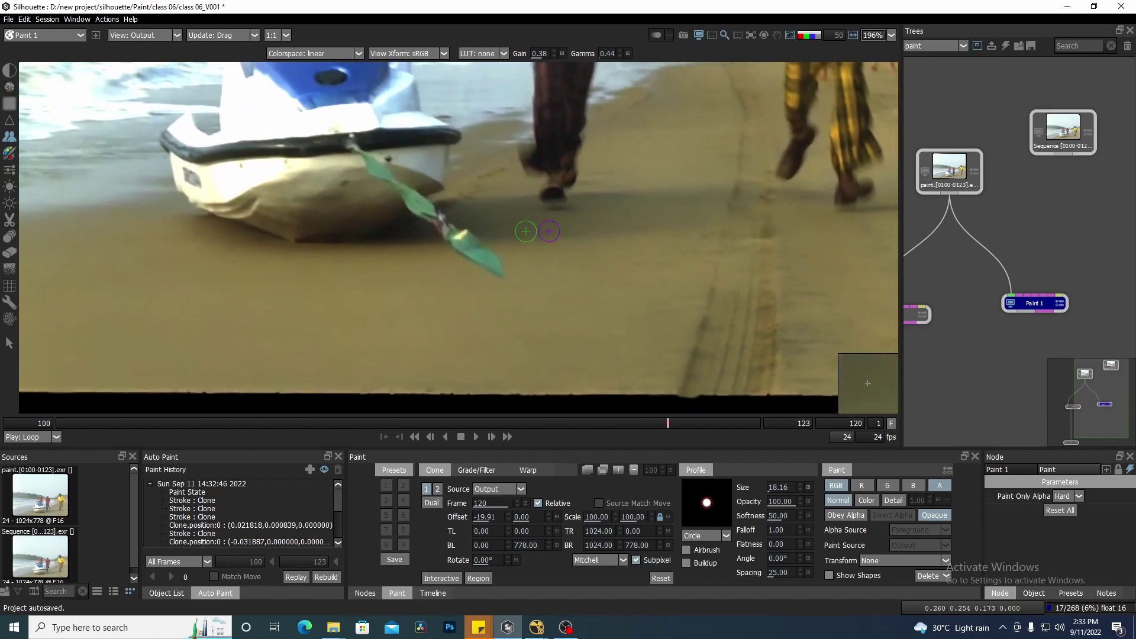
- Clone sand over the wide strap piece below the buckle, reducing the brush size to 13.66 for the remaining edges
{"action": "scroll", "coordinate": [525, 233], "scroll_direction": "up", "scroll_amount": 2}
{"action": "scroll", "coordinate": [500, 345], "scroll_direction": "up", "scroll_amount": 3}
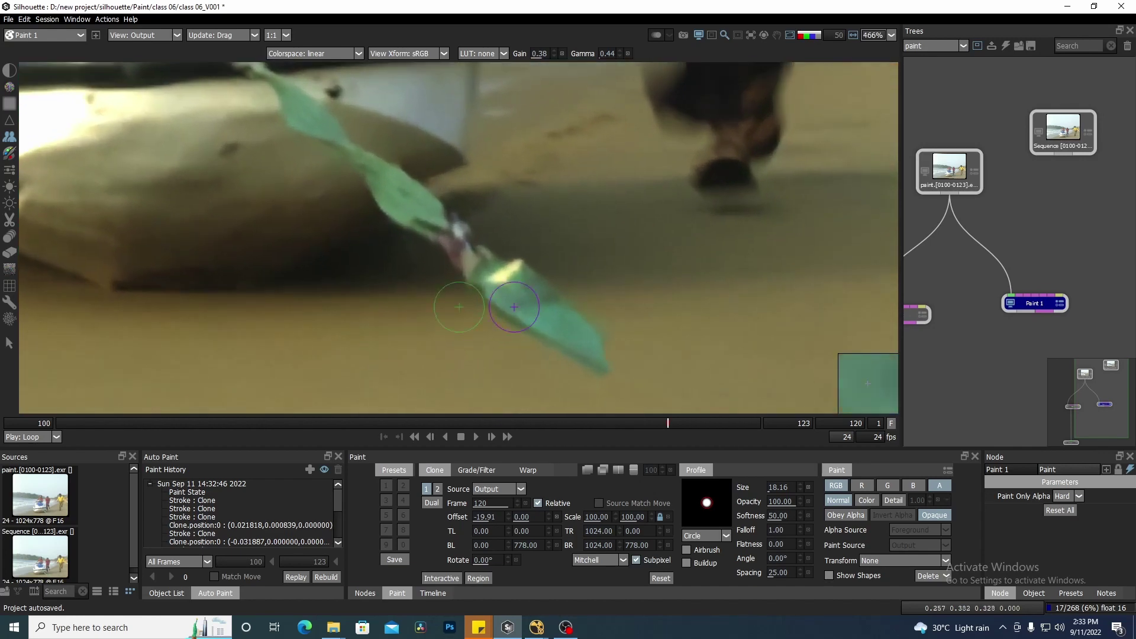
{"action": "mouse_move", "coordinate": [655, 290]}
{"action": "left_mouse_down"}
{"action": "mouse_move", "coordinate": [585, 285]}
{"action": "mouse_move", "coordinate": [587, 267]}
{"action": "mouse_move", "coordinate": [538, 269]}
{"action": "left_mouse_up"}
{"action": "left_click_drag", "start_coordinate": [590, 320], "coordinate": [547, 296]}
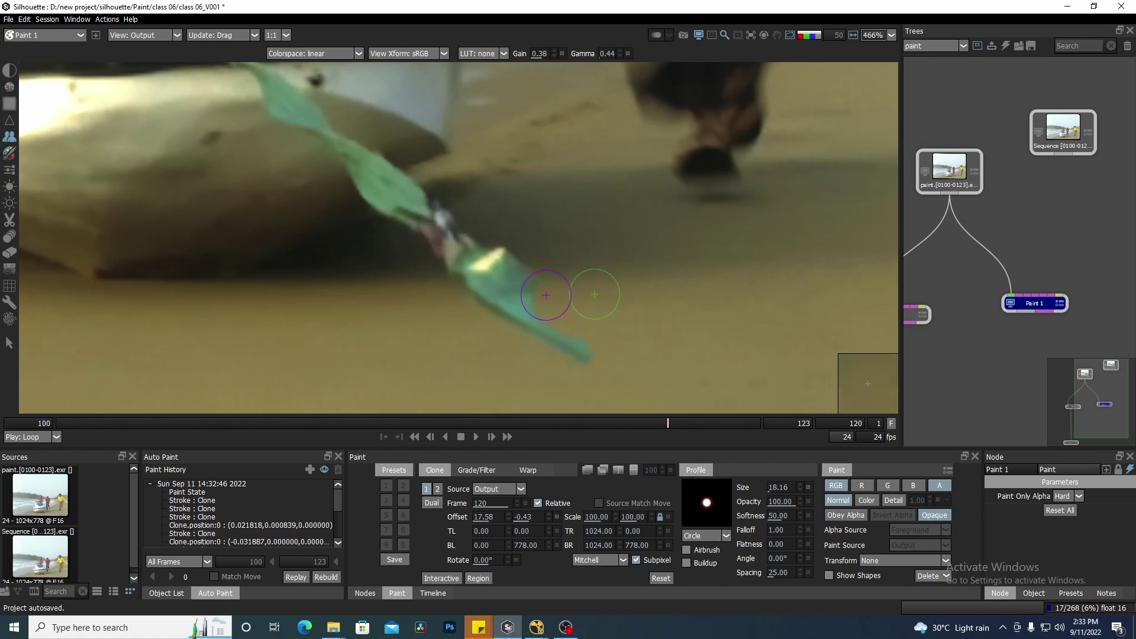
{"action": "left_click_drag", "start_coordinate": [572, 334], "coordinate": [538, 312]}
{"action": "mouse_move", "coordinate": [420, 303]}
{"action": "left_mouse_down"}
{"action": "mouse_move", "coordinate": [489, 300]}
{"action": "mouse_move", "coordinate": [573, 368]}
{"action": "mouse_move", "coordinate": [563, 360]}
{"action": "left_mouse_up"}
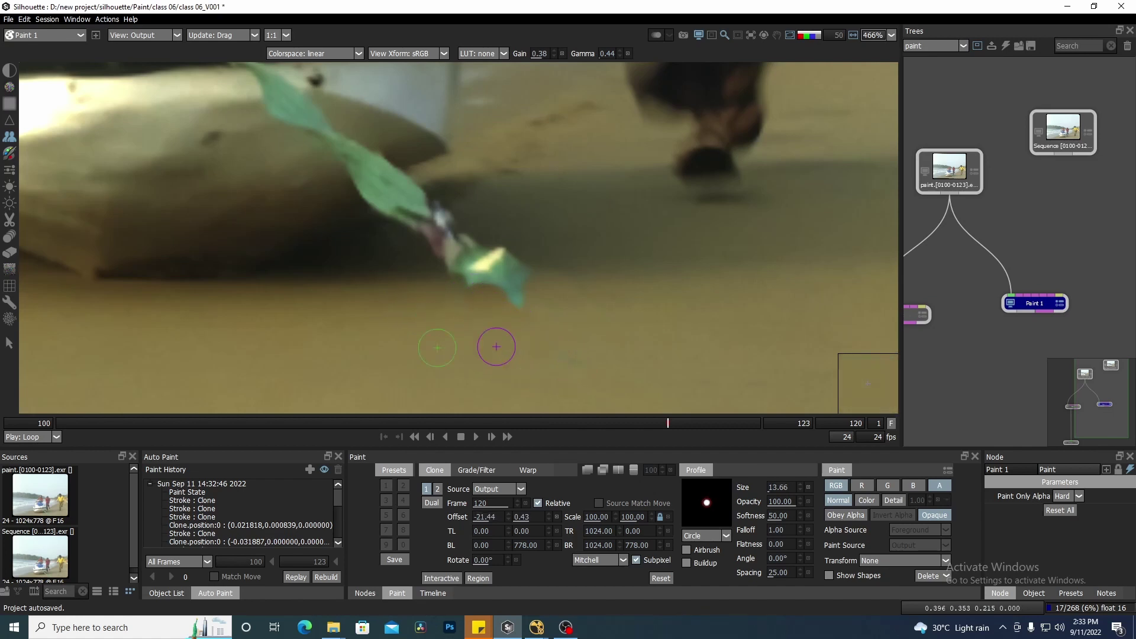
- Try to clone sand over the strap's remaining tip below the buckle with a brush size of 11.29
{"action": "scroll", "coordinate": [550, 278], "scroll_direction": "down", "scroll_amount": 5}
{"action": "scroll", "coordinate": [494, 318], "scroll_direction": "up", "scroll_amount": 2}
{"action": "scroll", "coordinate": [546, 313], "scroll_direction": "up", "scroll_amount": 3}
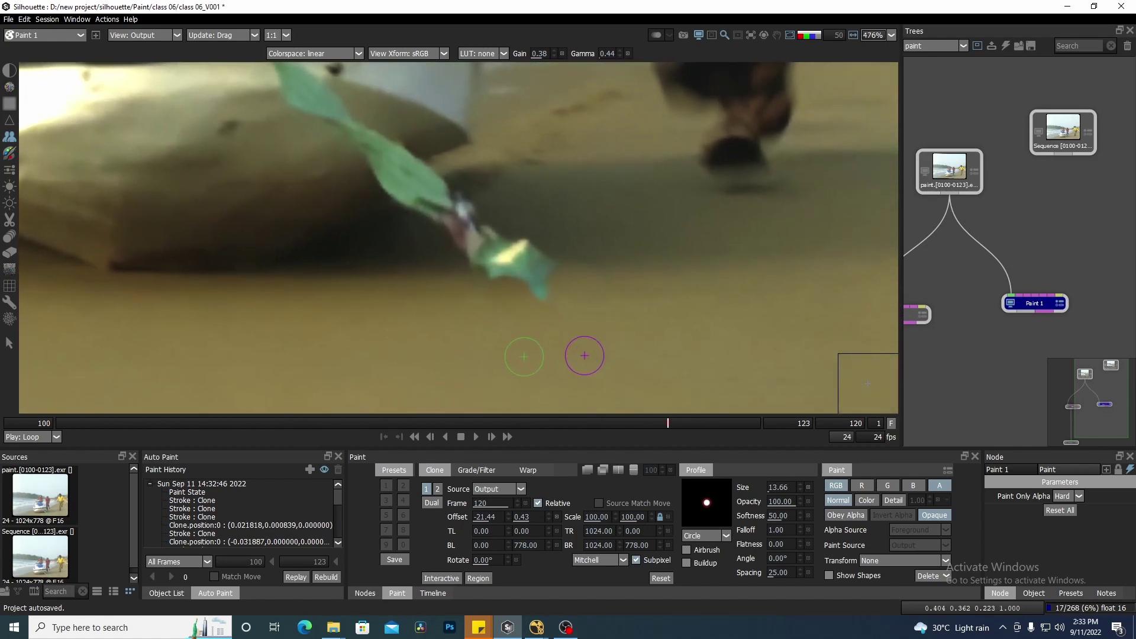
{"action": "scroll", "coordinate": [461, 281], "scroll_direction": "up", "scroll_amount": 1}
{"action": "mouse_move", "coordinate": [429, 273]}
{"action": "left_mouse_down"}
{"action": "mouse_move", "coordinate": [471, 271]}
{"action": "mouse_move", "coordinate": [468, 262]}
{"action": "mouse_move", "coordinate": [480, 271]}
{"action": "left_mouse_up"}
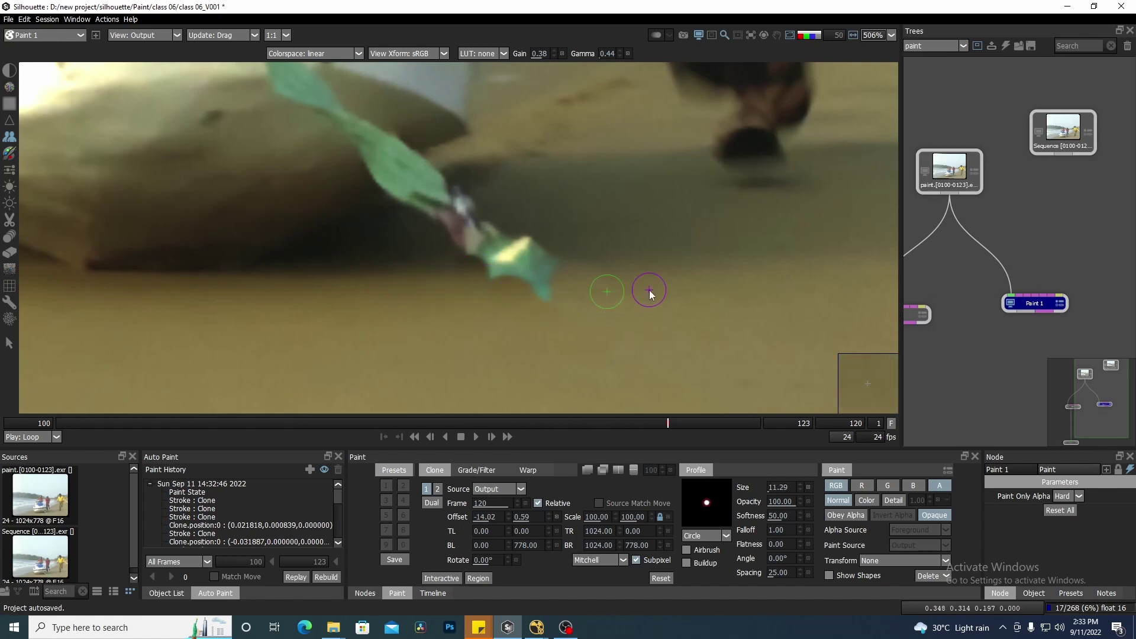
{"action": "mouse_move", "coordinate": [557, 314]}
{"action": "left_mouse_down"}
{"action": "mouse_move", "coordinate": [552, 299]}
{"action": "mouse_move", "coordinate": [504, 300]}
{"action": "left_mouse_up"}
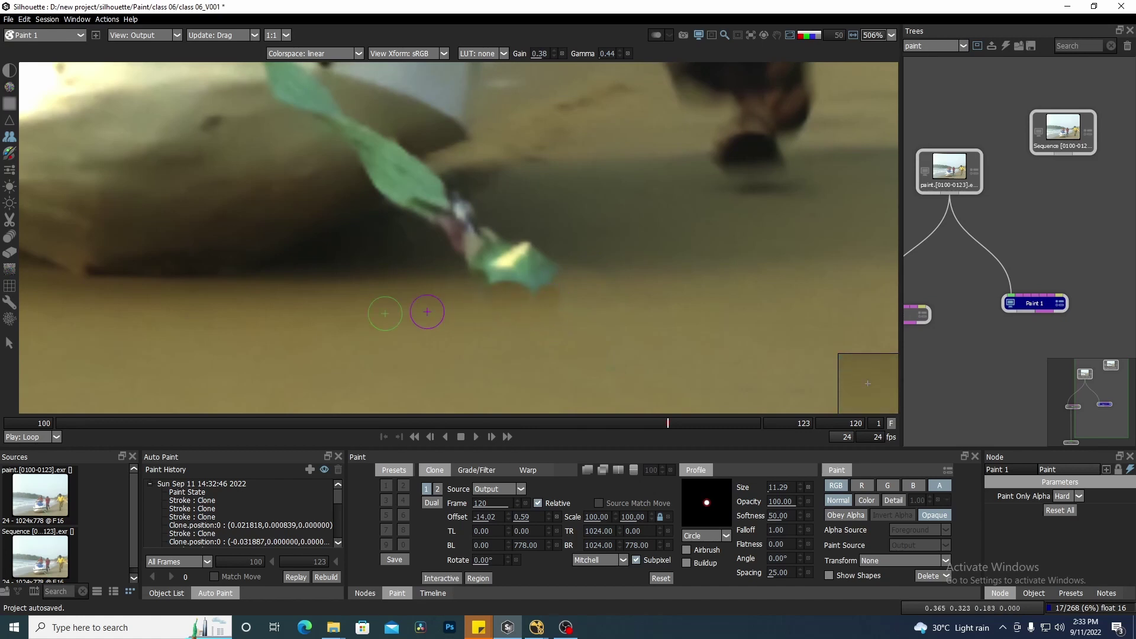
{"action": "scroll", "coordinate": [558, 322], "scroll_direction": "up", "scroll_amount": 1}
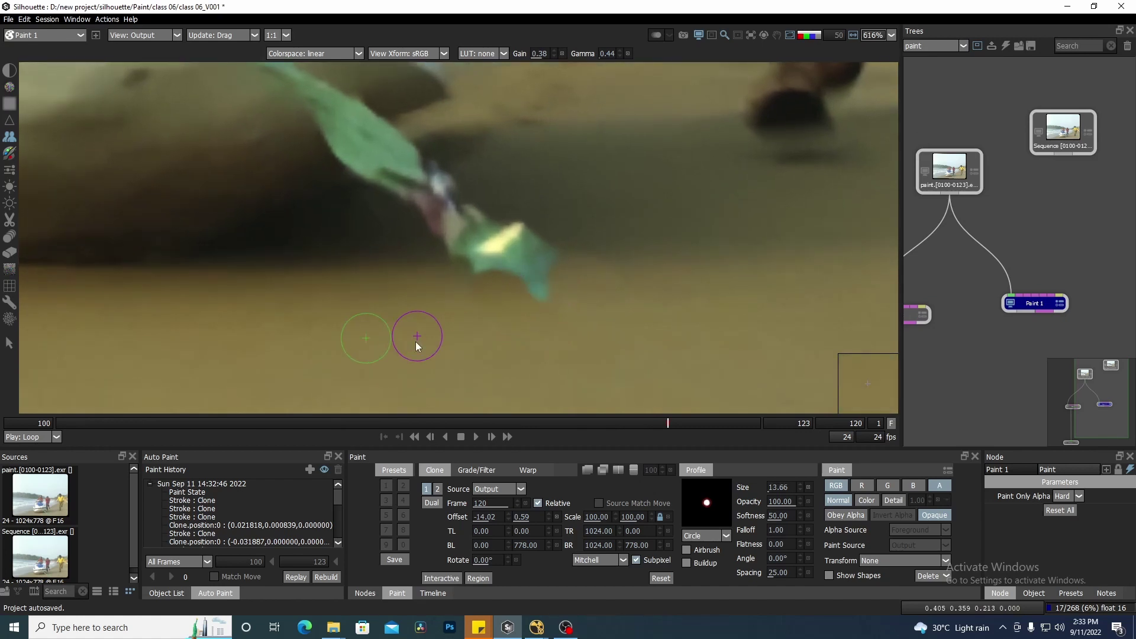
{"action": "scroll", "coordinate": [417, 336], "scroll_direction": "down", "scroll_amount": 2}
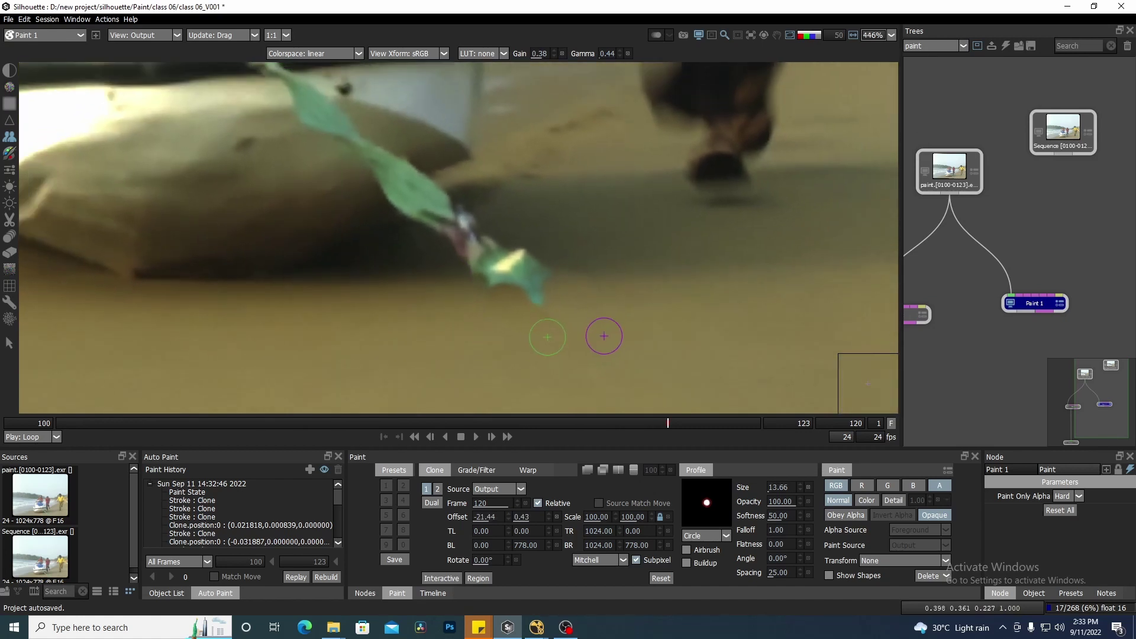
{"action": "scroll", "coordinate": [449, 348], "scroll_direction": "down", "scroll_amount": 1}
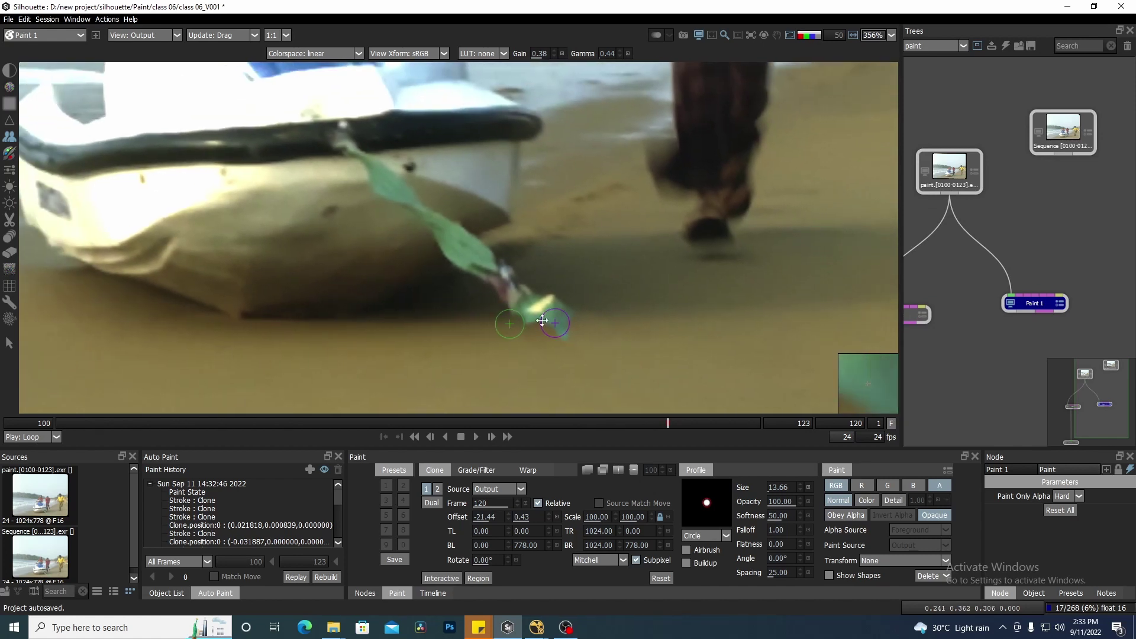
- Use the Drag brush at size 11.64 to smear surrounding sand and shadow over the strap tip and the buckle's bright edge
{"action": "left_click_drag", "start_coordinate": [555, 320], "coordinate": [514, 316]}
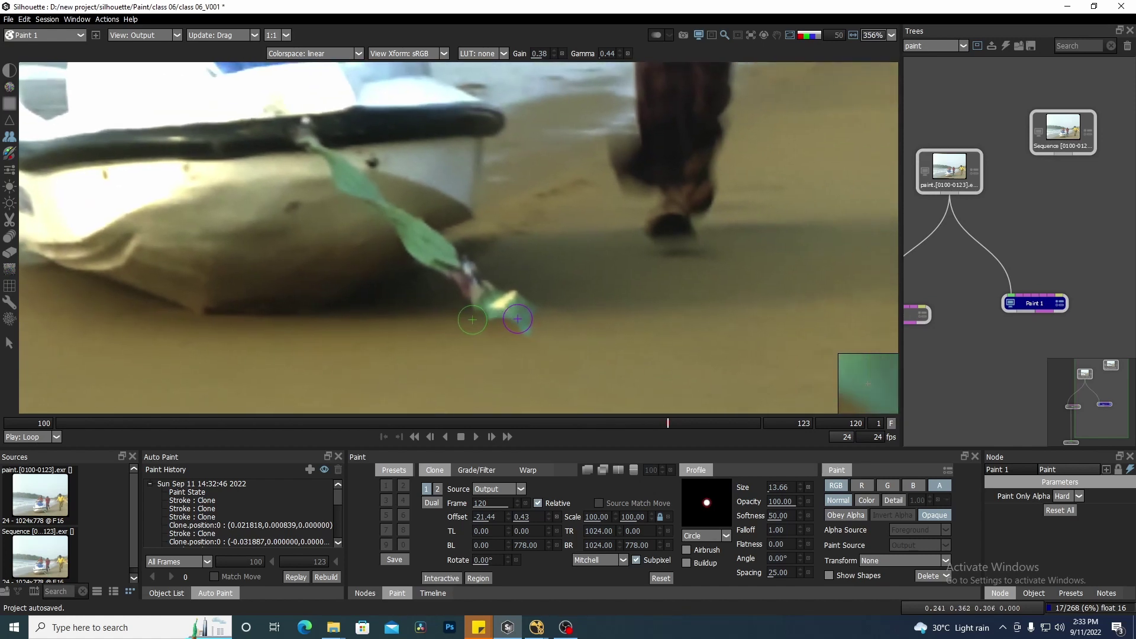
{"action": "left_click", "coordinate": [9, 237]}
{"action": "scroll", "coordinate": [536, 356], "scroll_direction": "up", "scroll_amount": 3}
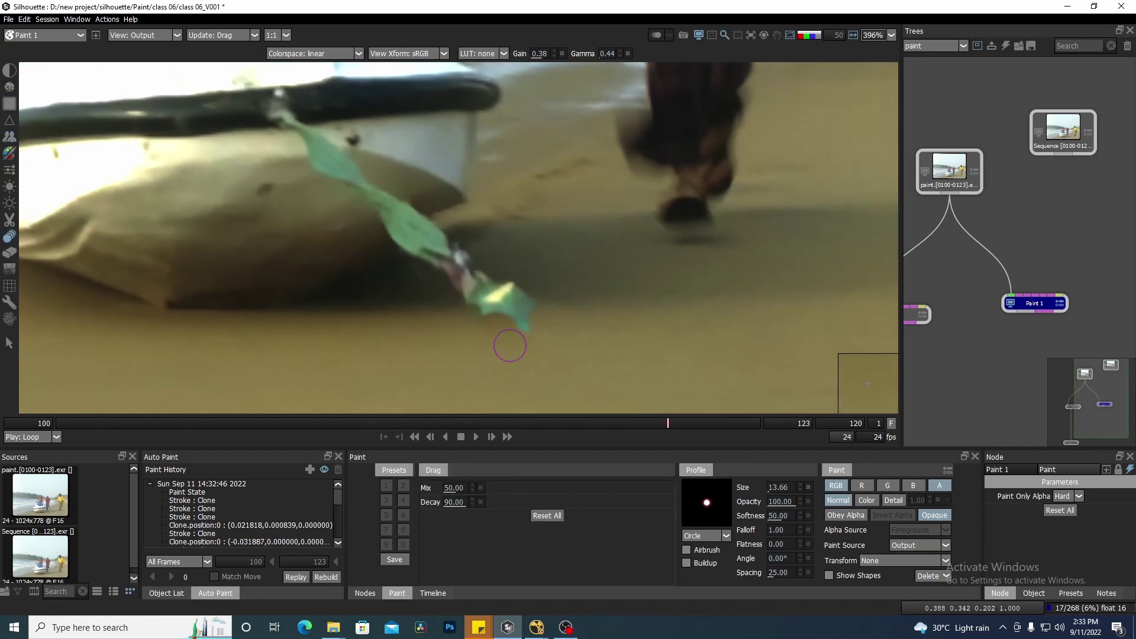
{"action": "left_click_drag", "start_coordinate": [586, 317], "coordinate": [549, 279]}
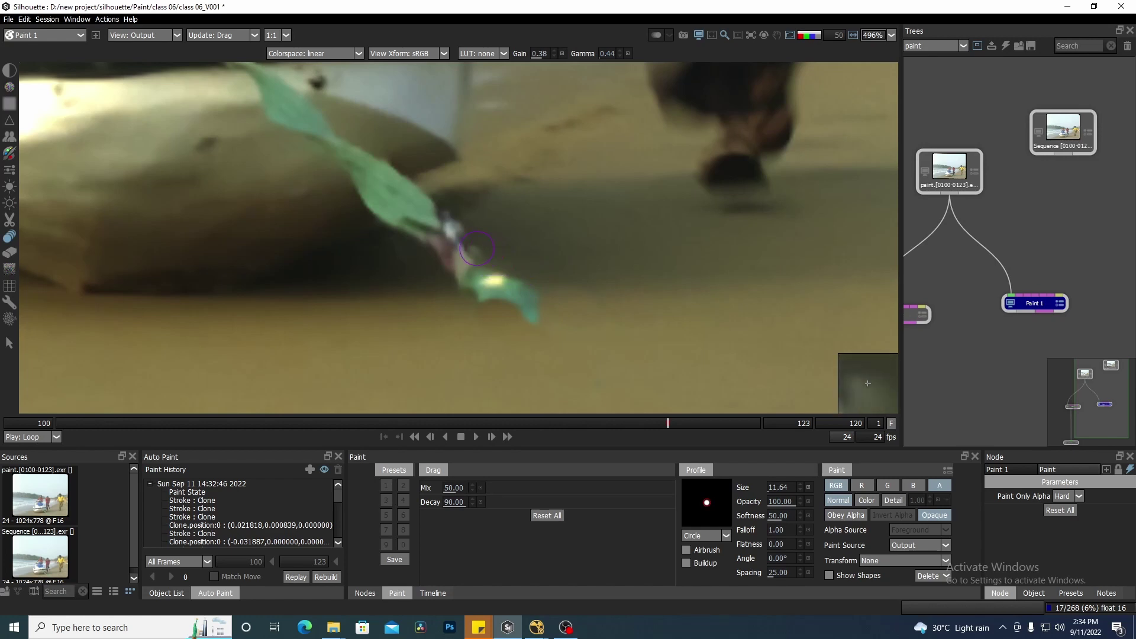
{"action": "left_click_drag", "start_coordinate": [452, 229], "coordinate": [490, 261]}
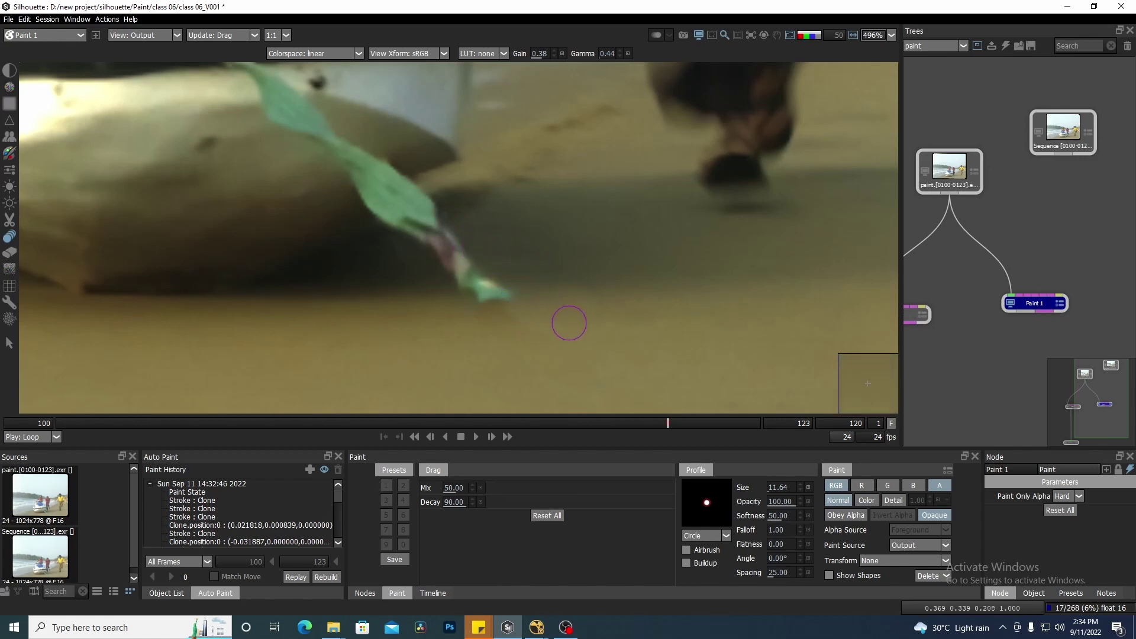
- Check the original foreground, return to the output, and smear shadow and sand over the buckle and the strap stub below it
{"action": "scroll", "coordinate": [606, 297], "scroll_direction": "down", "scroll_amount": 5}
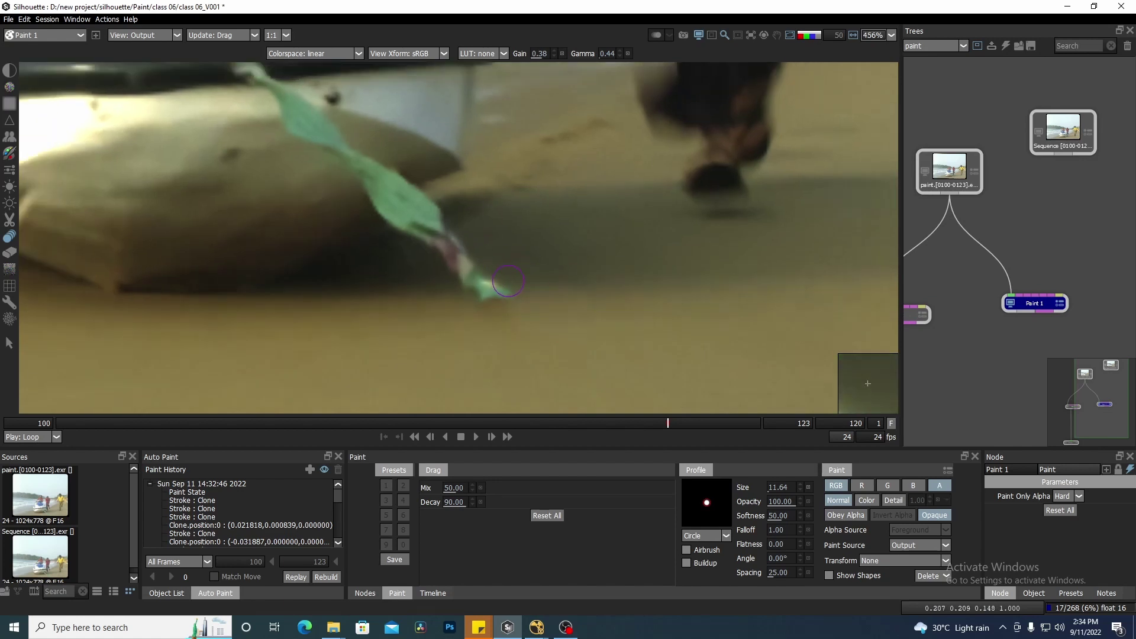
{"action": "left_click_drag", "start_coordinate": [565, 279], "coordinate": [577, 286]}
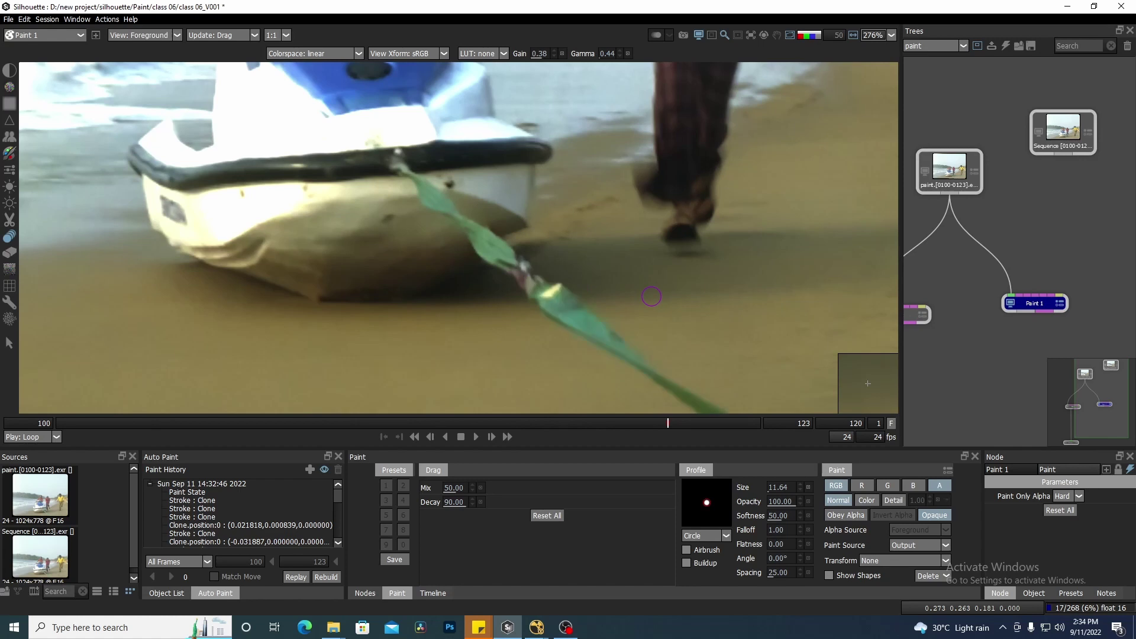
{"action": "scroll", "coordinate": [561, 303], "scroll_direction": "up", "scroll_amount": 4}
{"action": "scroll", "coordinate": [565, 305], "scroll_direction": "up", "scroll_amount": 1}
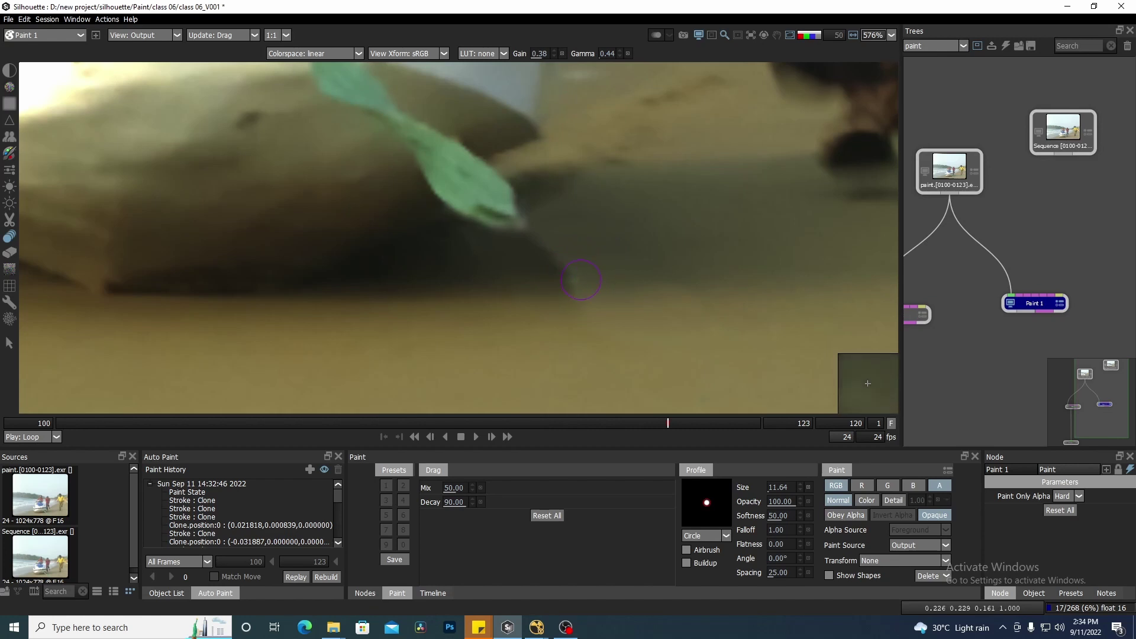
- Compare the painted output with the original foreground around the removed buckle and the jet ski's shadow
{"action": "scroll", "coordinate": [586, 278], "scroll_direction": "down", "scroll_amount": 2}
{"action": "scroll", "coordinate": [588, 292], "scroll_direction": "down", "scroll_amount": 2}
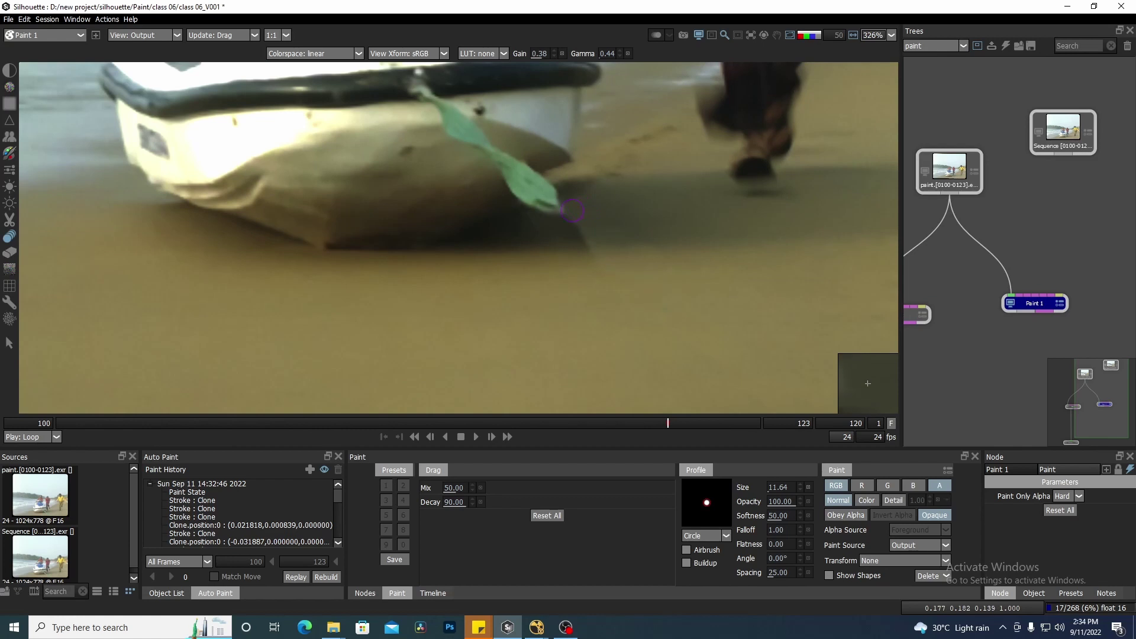
{"action": "left_click_drag", "start_coordinate": [634, 248], "coordinate": [617, 251]}
{"action": "key", "text": "1"}
{"action": "key", "text": "2"}
{"action": "scroll", "coordinate": [558, 234], "scroll_direction": "up", "scroll_amount": 3}
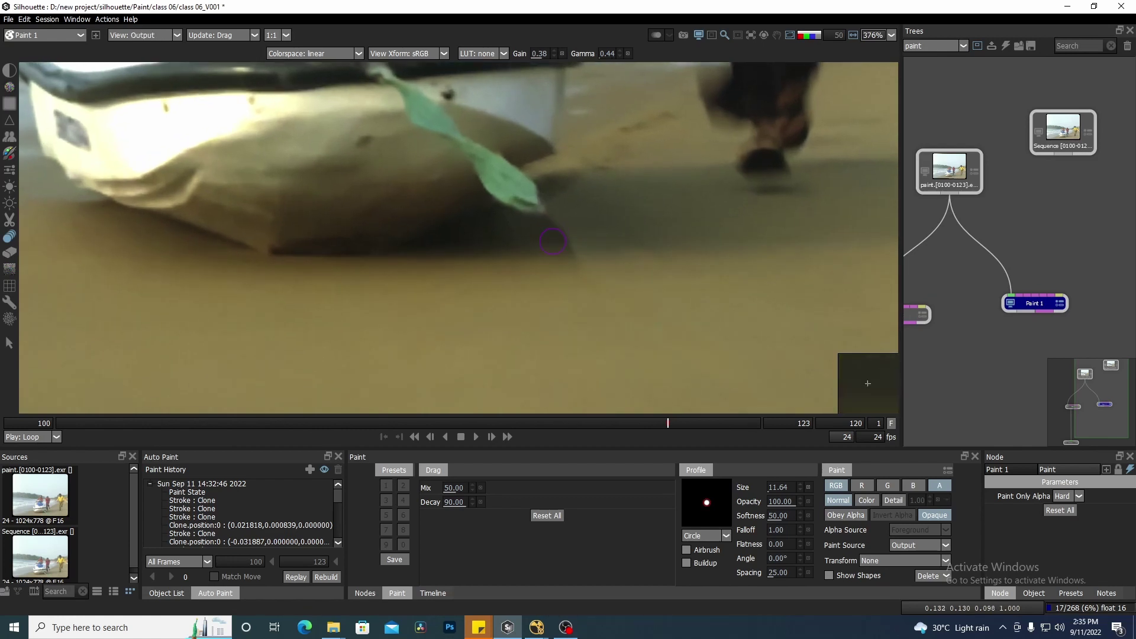
- Soften the painted shadow and sand below the strap's end with the Blur brush at size 11.64, opacity 20 and radius 7.78
{"action": "left_click", "coordinate": [9, 103]}
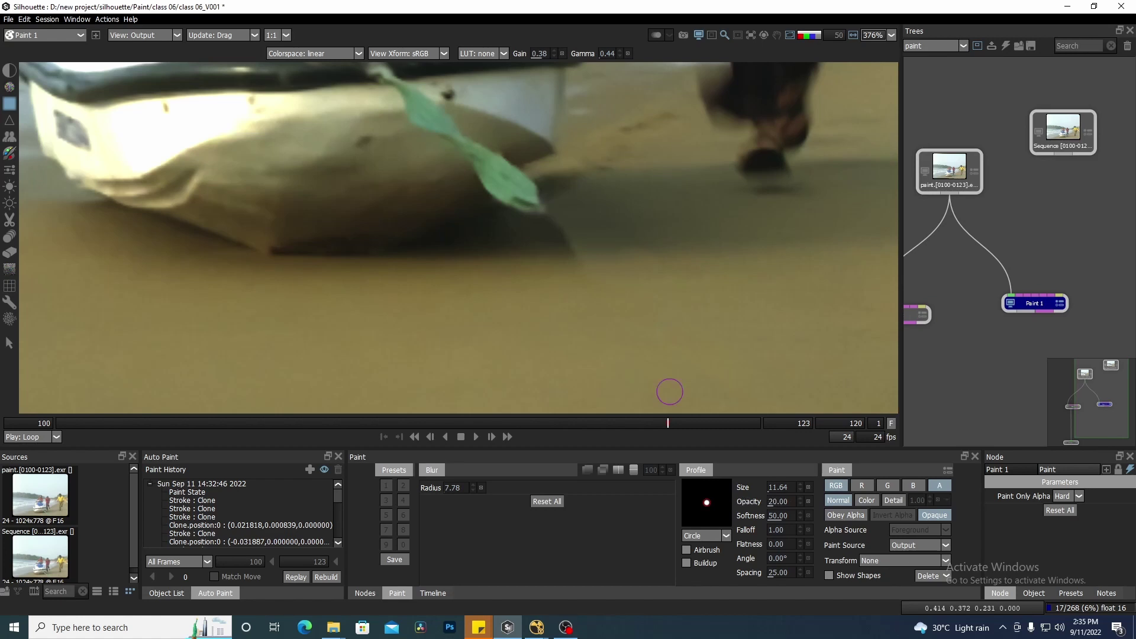
{"action": "scroll", "coordinate": [592, 226], "scroll_direction": "up", "scroll_amount": 3}
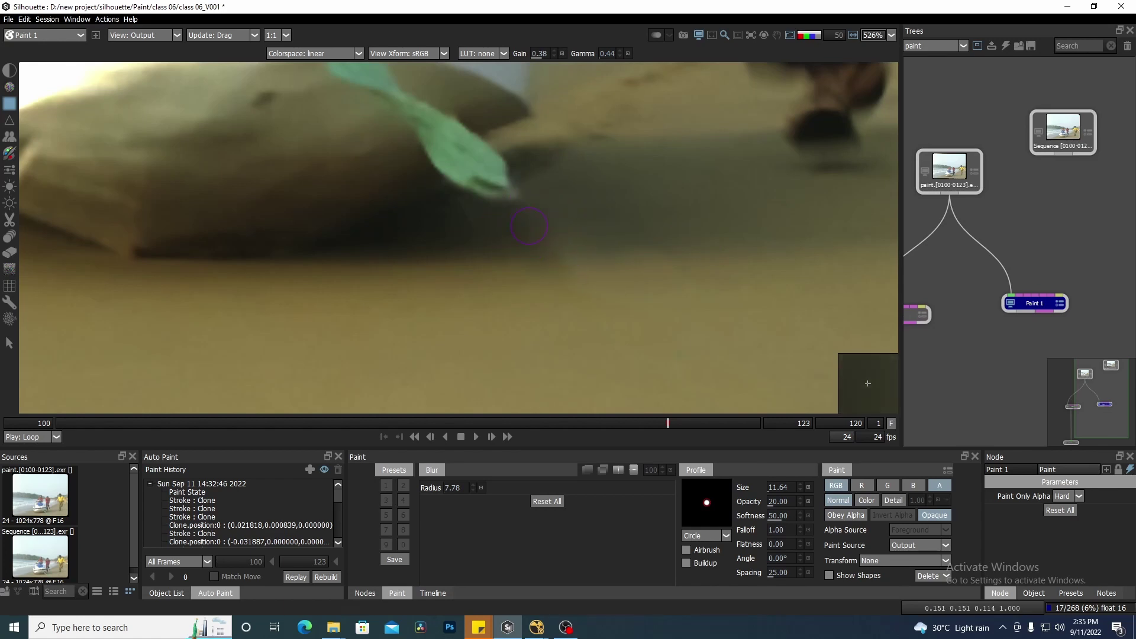
{"action": "scroll", "coordinate": [483, 220], "scroll_direction": "down", "scroll_amount": 5}
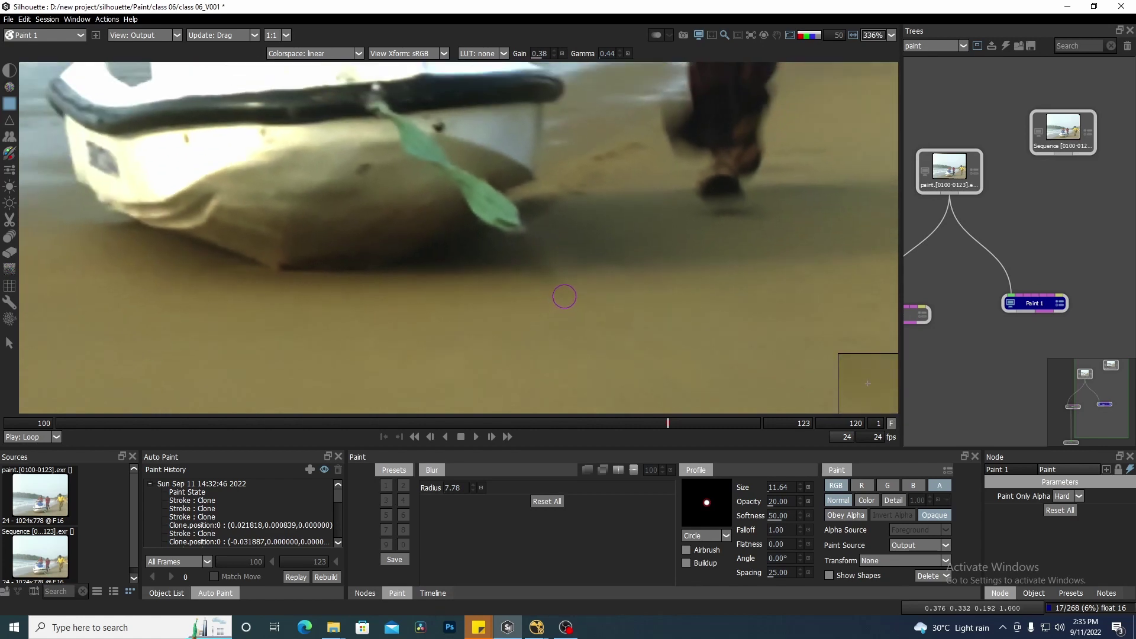
{"action": "scroll", "coordinate": [572, 279], "scroll_direction": "down", "scroll_amount": 6}
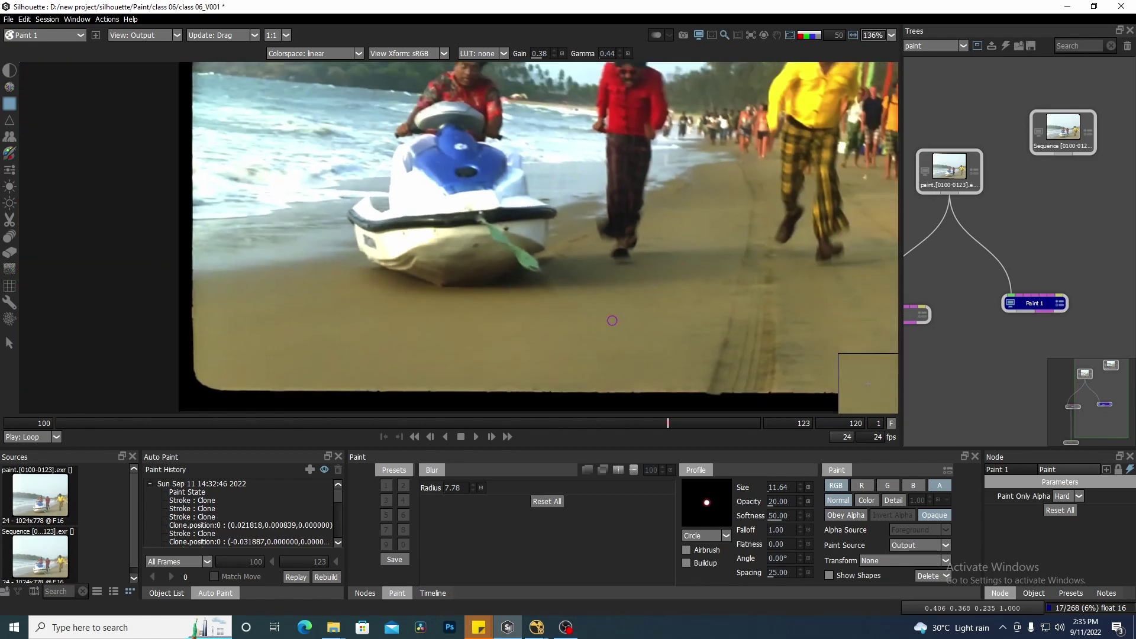
{"action": "scroll", "coordinate": [603, 266], "scroll_direction": "up", "scroll_amount": 4}
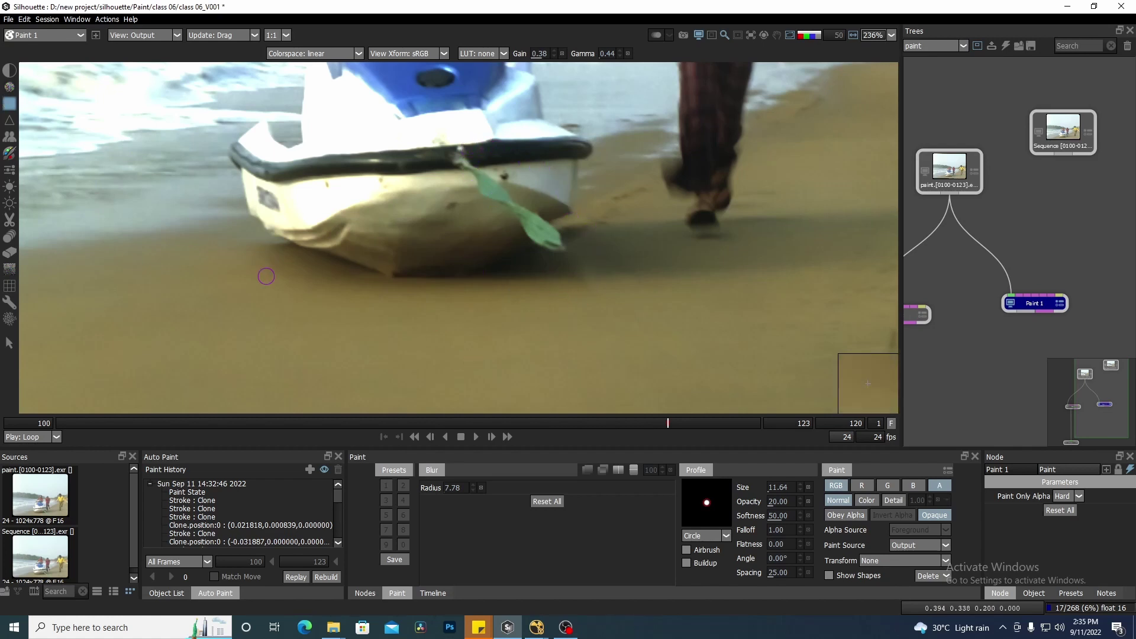
- Clone clean black bumper over the strap's attachment point with brush sizes 11.64 and 6.61
{"action": "left_click", "coordinate": [10, 139]}
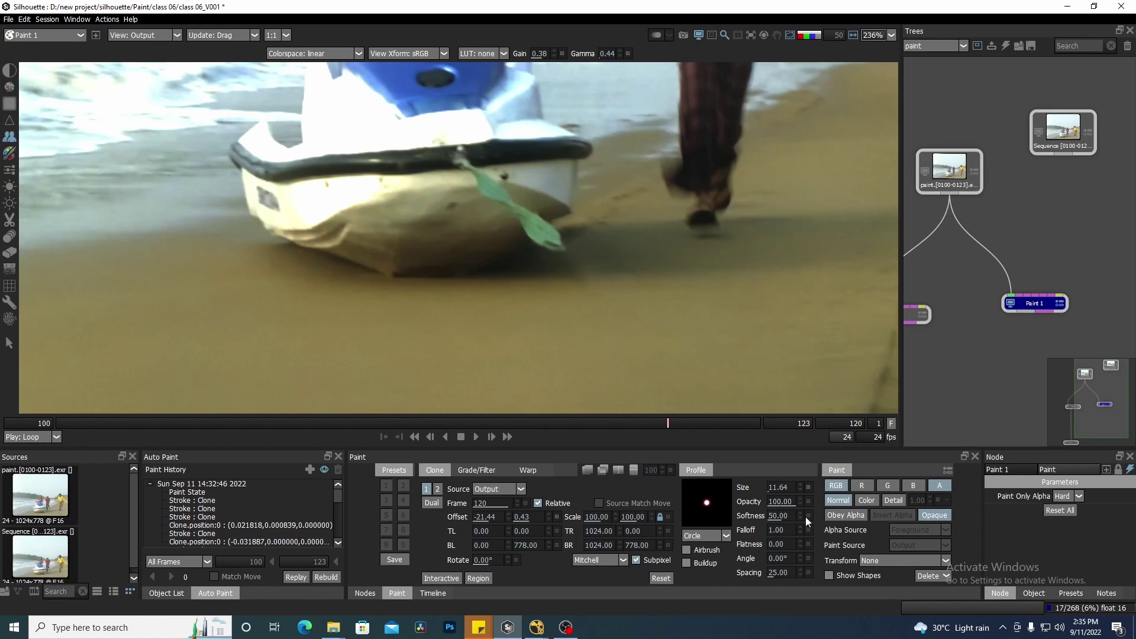
{"action": "scroll", "coordinate": [535, 116], "scroll_direction": "up", "scroll_amount": 8}
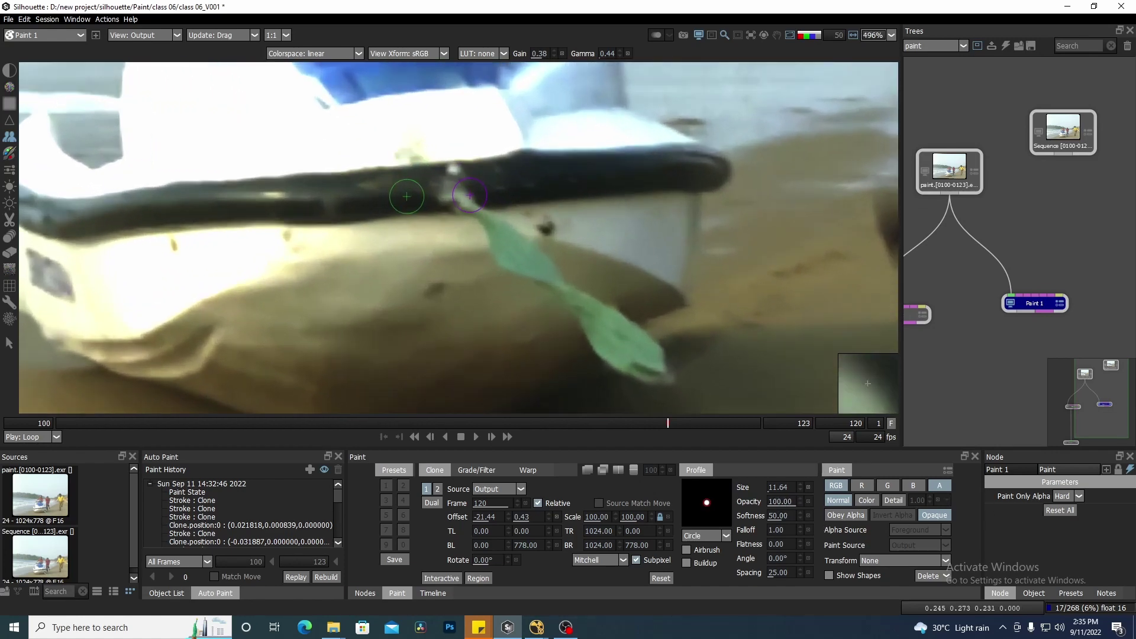
{"action": "left_click_drag", "start_coordinate": [394, 217], "coordinate": [452, 210]}
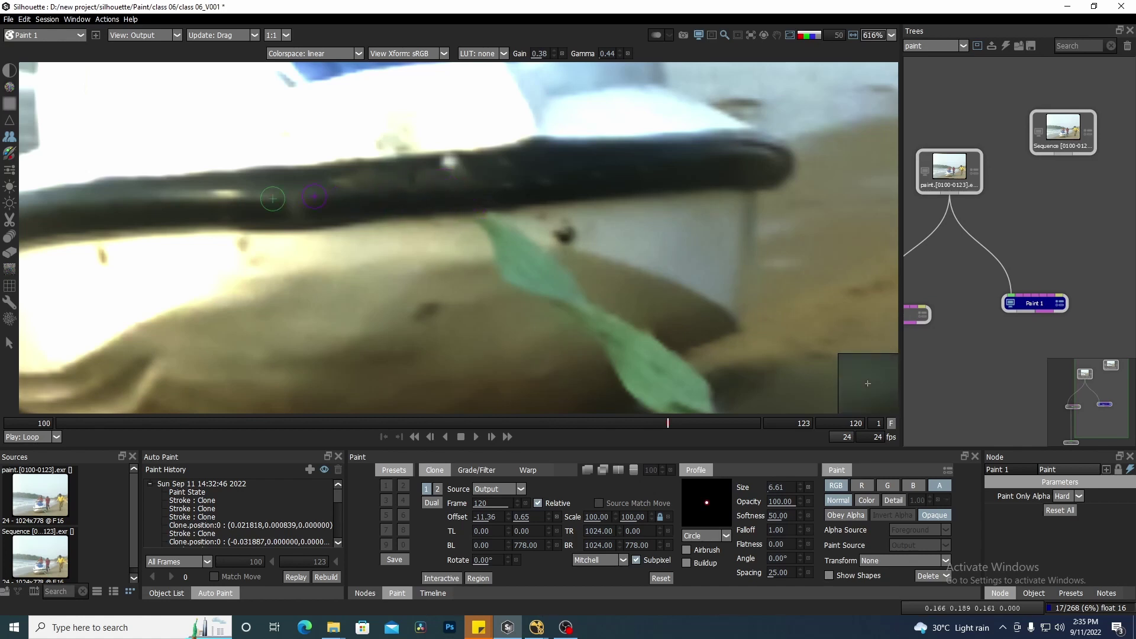
{"action": "scroll", "coordinate": [475, 219], "scroll_direction": "down", "scroll_amount": 2}
{"action": "scroll", "coordinate": [475, 220], "scroll_direction": "down", "scroll_amount": 1}
{"action": "mouse_move", "coordinate": [512, 197]}
{"action": "left_mouse_down"}
{"action": "mouse_move", "coordinate": [529, 218]}
{"action": "mouse_move", "coordinate": [503, 196]}
{"action": "left_mouse_up"}
{"action": "scroll", "coordinate": [535, 197], "scroll_direction": "up", "scroll_amount": 1}
{"action": "scroll", "coordinate": [537, 212], "scroll_direction": "up", "scroll_amount": 4}
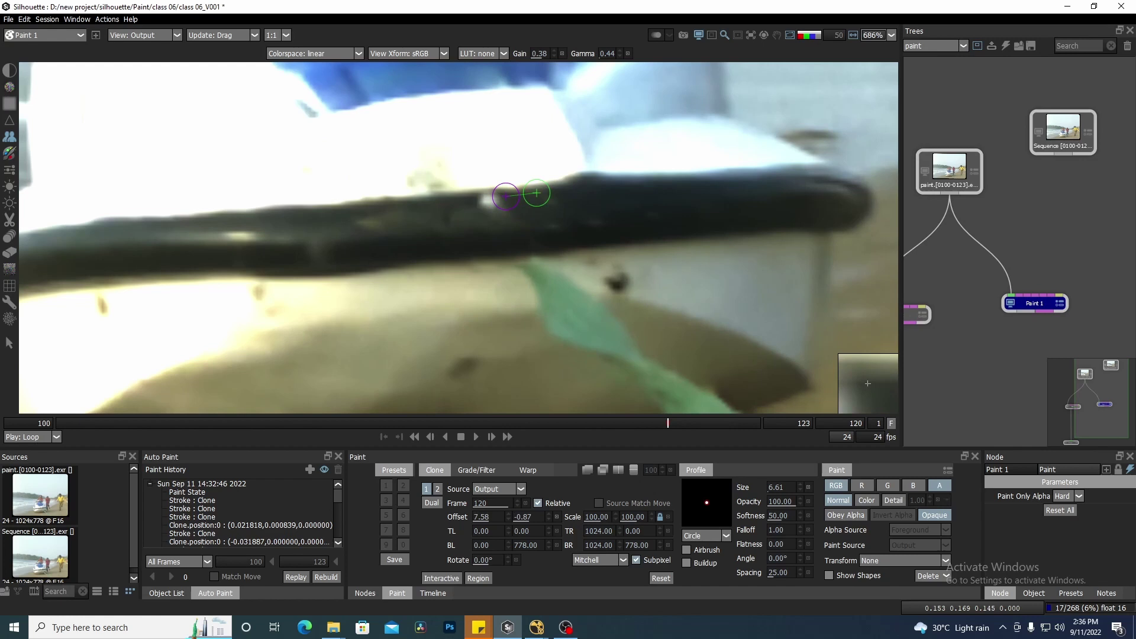
{"action": "scroll", "coordinate": [476, 197], "scroll_direction": "down", "scroll_amount": 5}
{"action": "left_click_drag", "start_coordinate": [569, 243], "coordinate": [485, 143]}
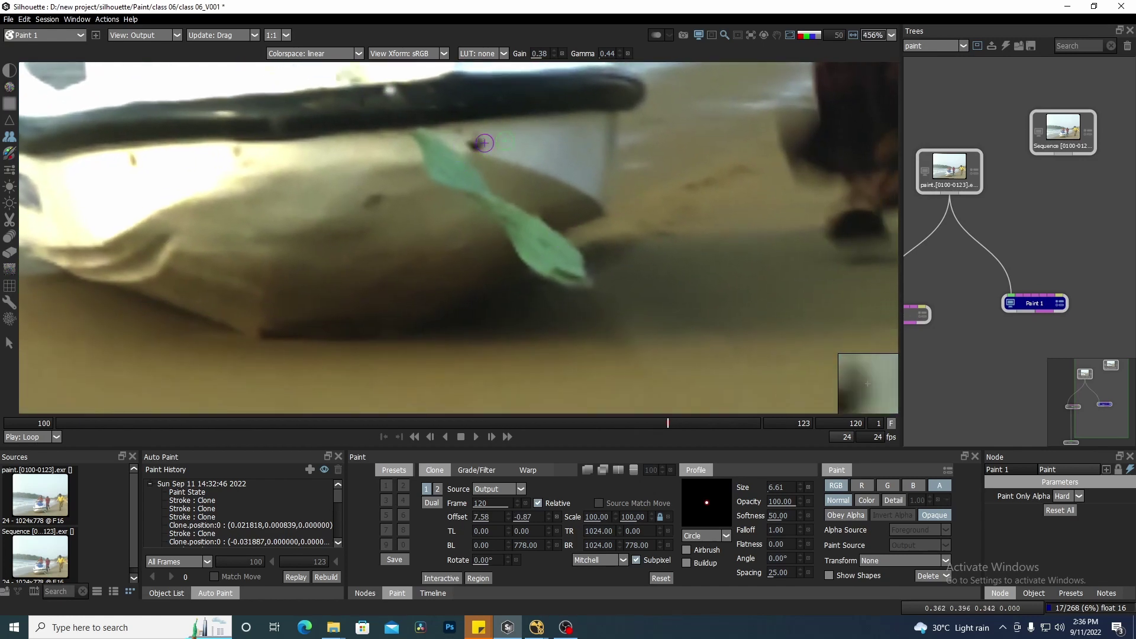
{"action": "scroll", "coordinate": [555, 359], "scroll_direction": "down", "scroll_amount": 8}
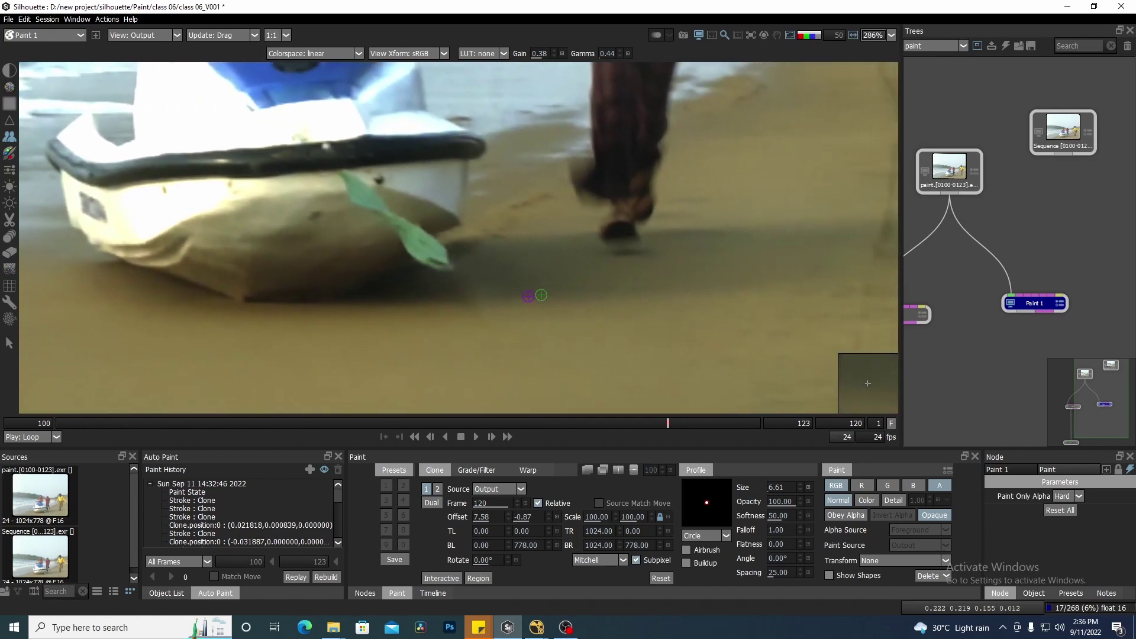
{"action": "scroll", "coordinate": [559, 307], "scroll_direction": "down", "scroll_amount": 3}
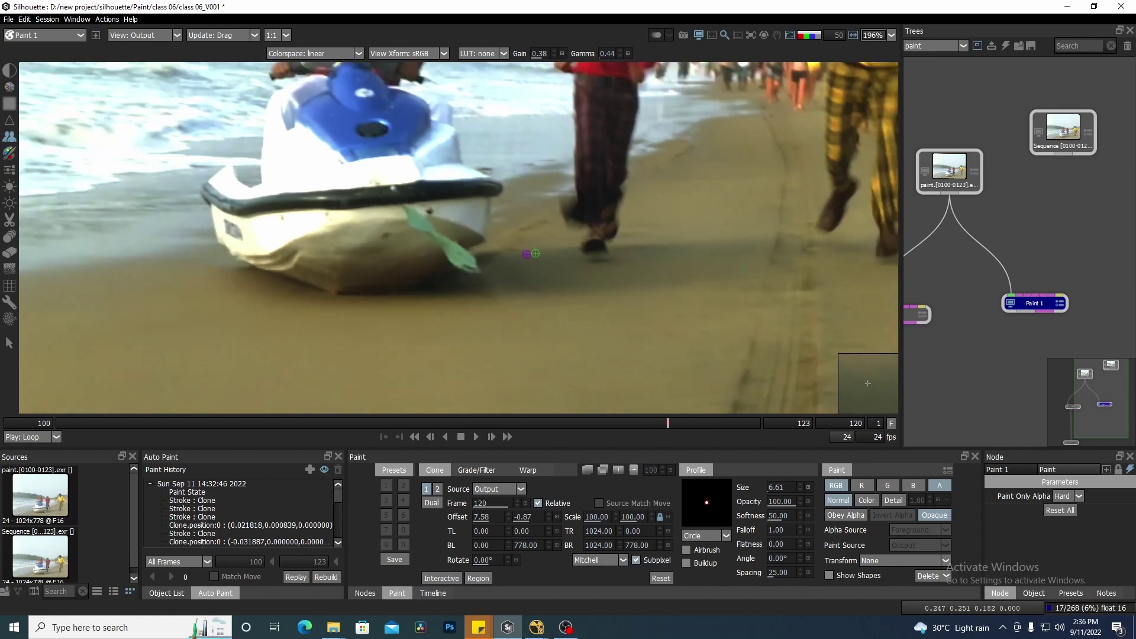
- Clone hull and shadow texture over the green strap on the jet ski with brush sizes 9.33 and 7.29
{"action": "scroll", "coordinate": [478, 206], "scroll_direction": "up", "scroll_amount": 13}
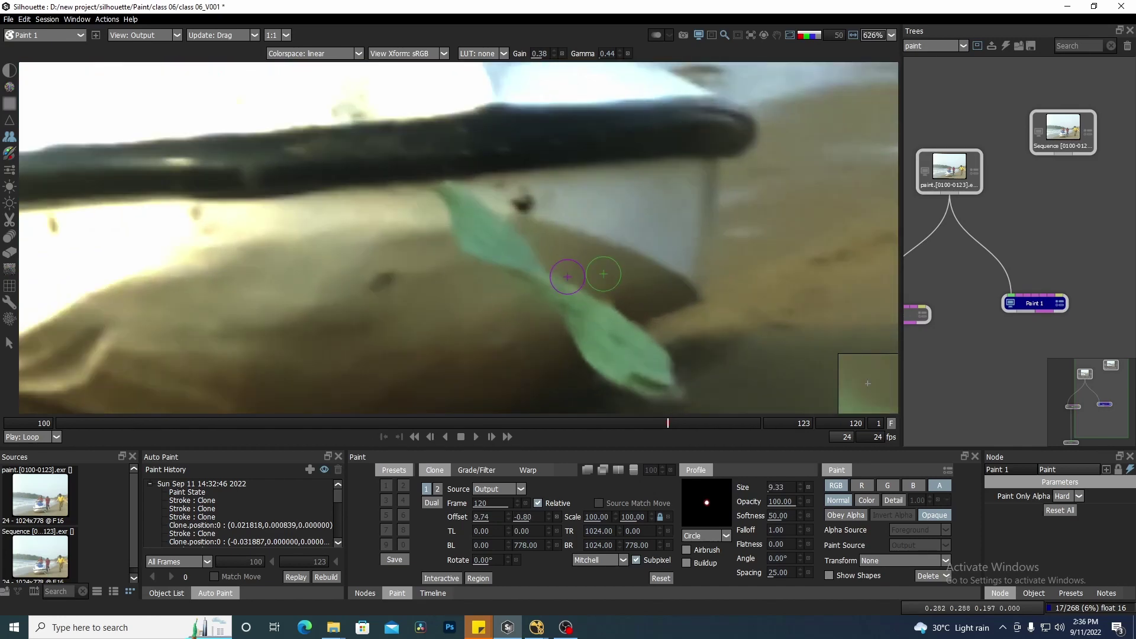
{"action": "scroll", "coordinate": [566, 276], "scroll_direction": "up", "scroll_amount": 1}
{"action": "left_click_drag", "start_coordinate": [641, 256], "coordinate": [596, 317]}
{"action": "scroll", "coordinate": [591, 296], "scroll_direction": "up", "scroll_amount": 2}
{"action": "mouse_move", "coordinate": [578, 211]}
{"action": "left_mouse_down"}
{"action": "mouse_move", "coordinate": [624, 268]}
{"action": "mouse_move", "coordinate": [555, 266]}
{"action": "left_mouse_up"}
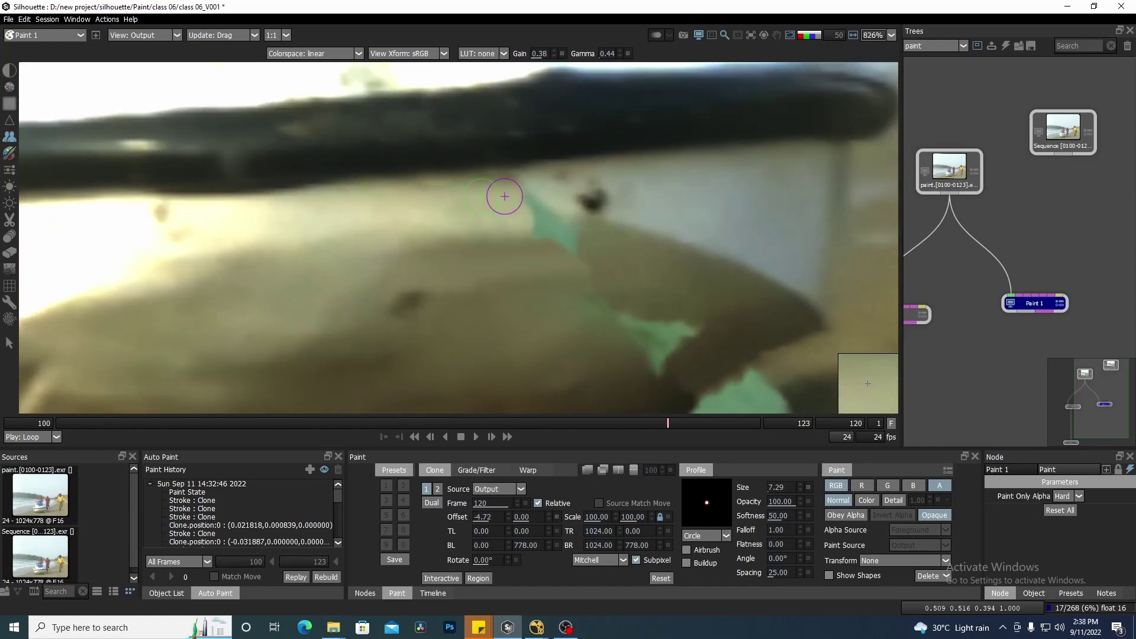
{"action": "left_click_drag", "start_coordinate": [499, 185], "coordinate": [541, 204]}
{"action": "left_click_drag", "start_coordinate": [615, 246], "coordinate": [583, 281]}
{"action": "scroll", "coordinate": [621, 254], "scroll_direction": "down", "scroll_amount": 4}
{"action": "scroll", "coordinate": [497, 201], "scroll_direction": "up", "scroll_amount": 2}
{"action": "mouse_move", "coordinate": [602, 379]}
{"action": "left_mouse_down"}
{"action": "mouse_move", "coordinate": [456, 276]}
{"action": "mouse_move", "coordinate": [552, 271]}
{"action": "left_mouse_up"}
{"action": "scroll", "coordinate": [526, 260], "scroll_direction": "down", "scroll_amount": 2}
{"action": "left_click_drag", "start_coordinate": [532, 233], "coordinate": [509, 245]}
{"action": "scroll", "coordinate": [509, 249], "scroll_direction": "down", "scroll_amount": 2}
- Blend the patched hull and shadow at softness 100, using Blur at opacity 17, Drag at opacity 93, and Clone at size 19.30 and opacity 19
{"action": "left_click", "coordinate": [9, 103]}
{"action": "left_click_drag", "start_coordinate": [769, 504], "coordinate": [740, 504]}
{"action": "left_click_drag", "start_coordinate": [774, 515], "coordinate": [803, 516]}
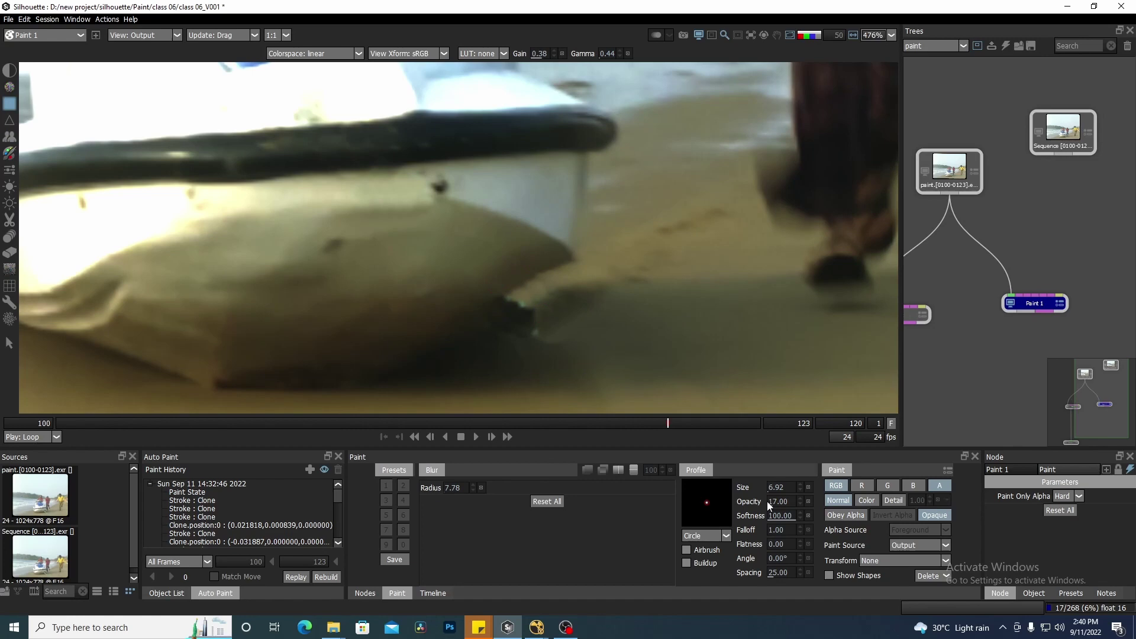
{"action": "scroll", "coordinate": [570, 337], "scroll_direction": "down", "scroll_amount": 3}
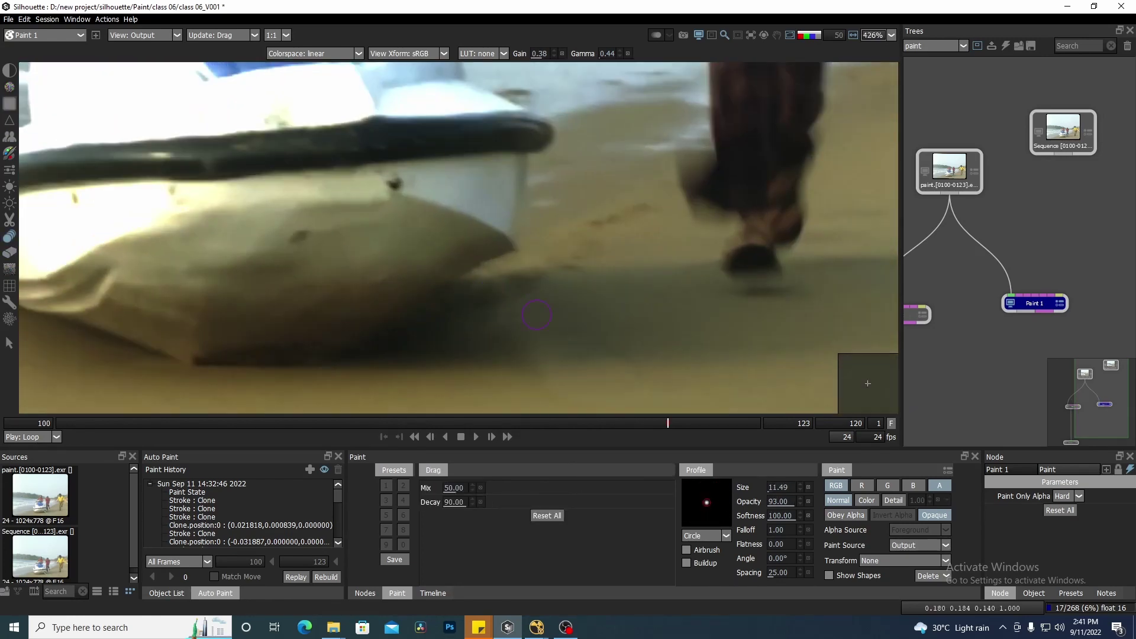
{"action": "key", "text": "shift+c"}
{"action": "scroll", "coordinate": [469, 329], "scroll_direction": "down", "scroll_amount": 2}
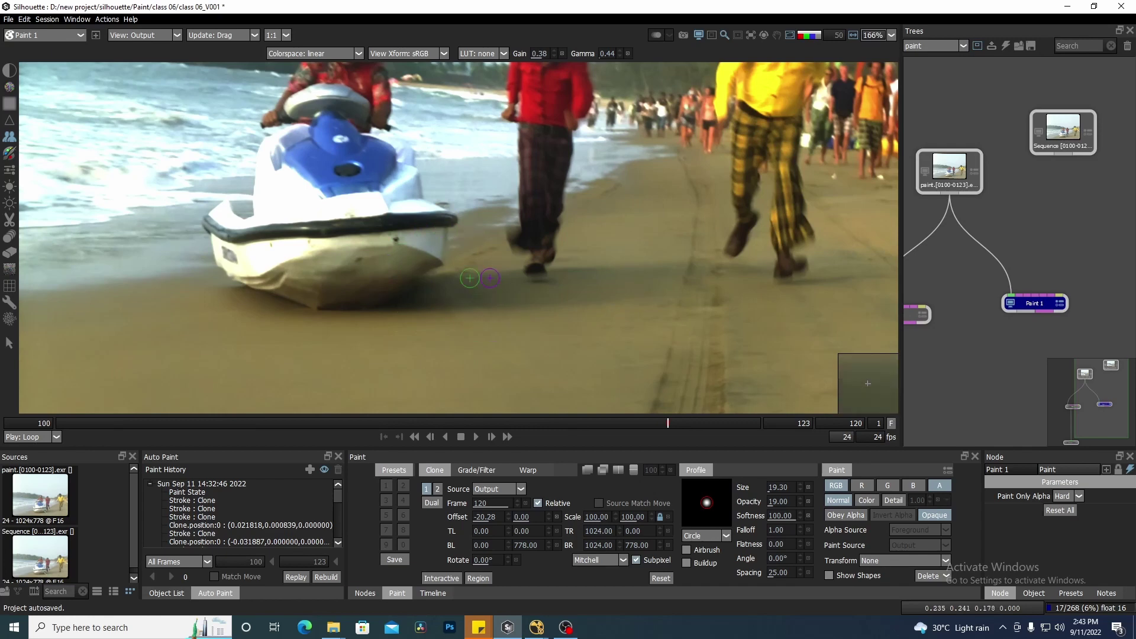
- Inspect the painted frame 120 at full view and close up around the jet ski's hull and shadow
{"action": "left_click_drag", "start_coordinate": [506, 309], "coordinate": [464, 275]}
{"action": "scroll", "coordinate": [484, 275], "scroll_direction": "down", "scroll_amount": 1}
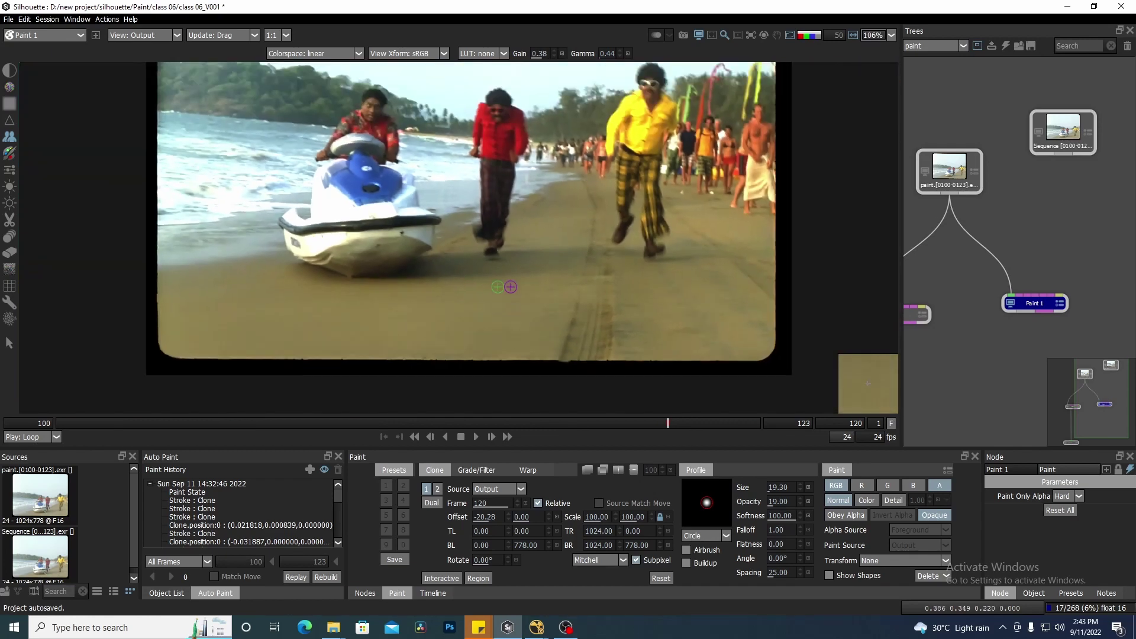
{"action": "scroll", "coordinate": [509, 284], "scroll_direction": "down", "scroll_amount": 1}
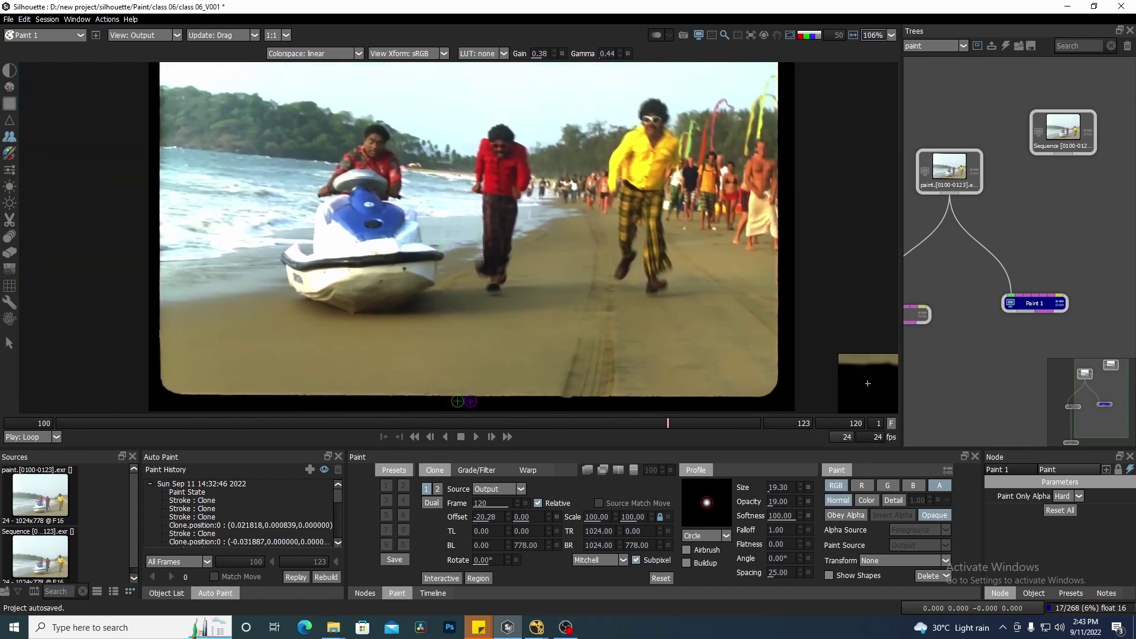
{"action": "left_click_drag", "start_coordinate": [528, 336], "coordinate": [523, 337]}
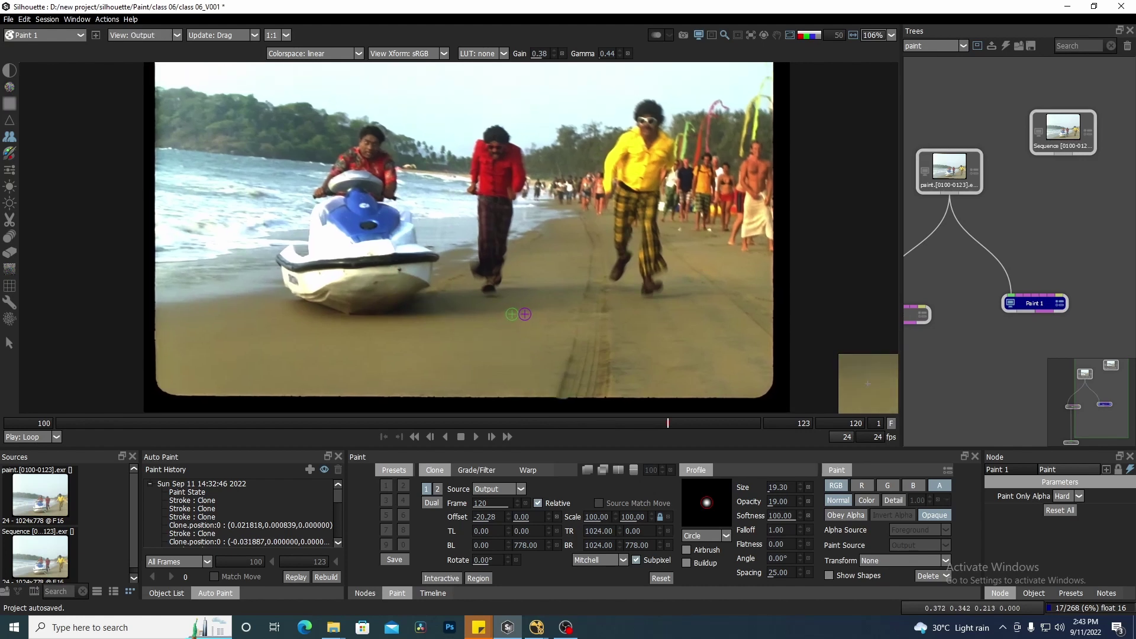
{"action": "scroll", "coordinate": [525, 314], "scroll_direction": "up", "scroll_amount": 5}
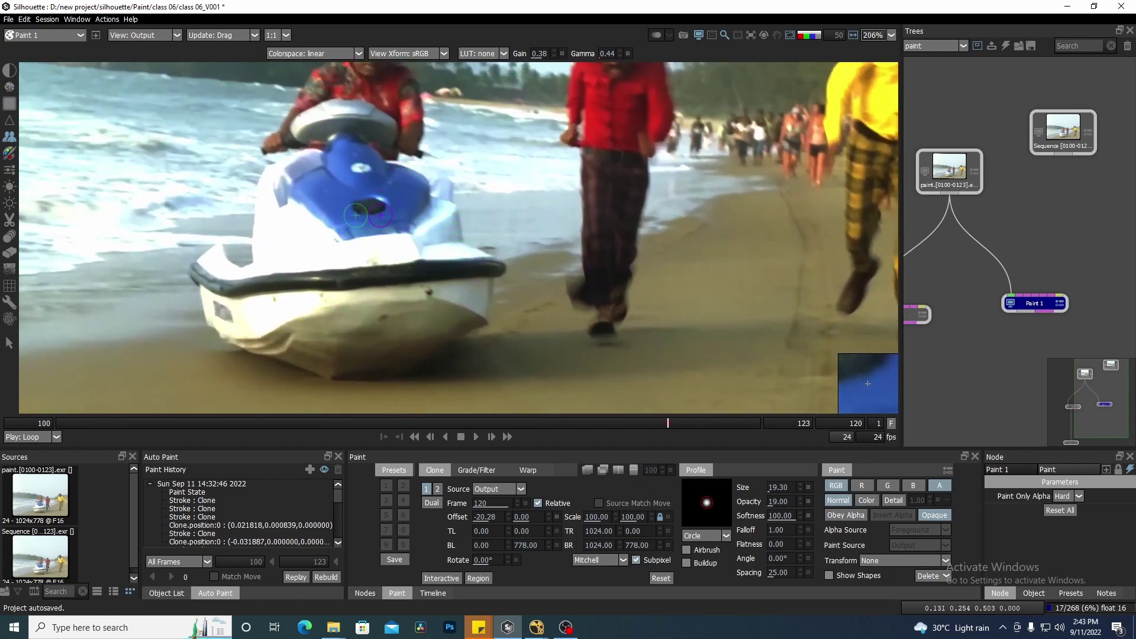
{"action": "scroll", "coordinate": [356, 215], "scroll_direction": "down", "scroll_amount": 5}
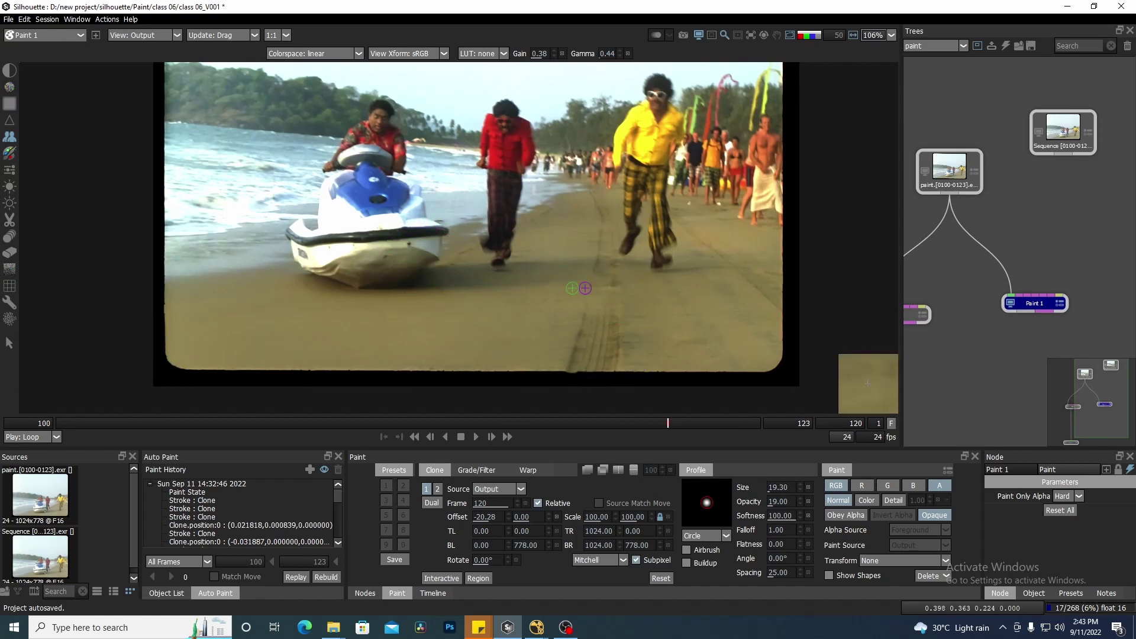
{"action": "left_click_drag", "start_coordinate": [482, 303], "coordinate": [498, 311]}
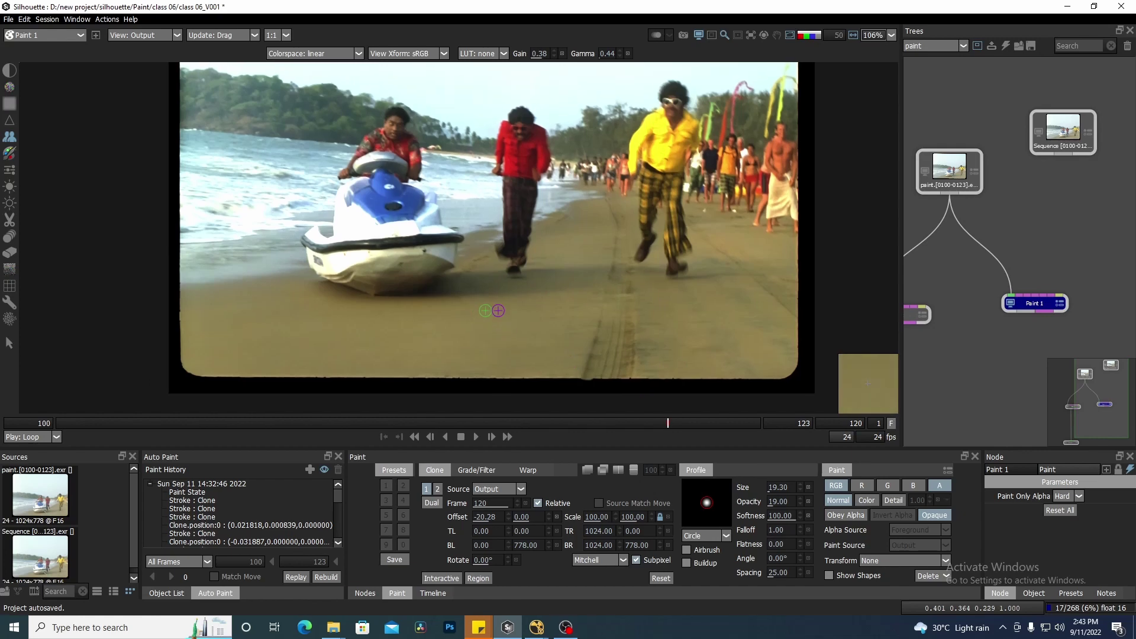
{"action": "key", "text": "x"}
{"action": "left_click_drag", "start_coordinate": [501, 308], "coordinate": [526, 305]}
{"action": "key", "text": "z"}
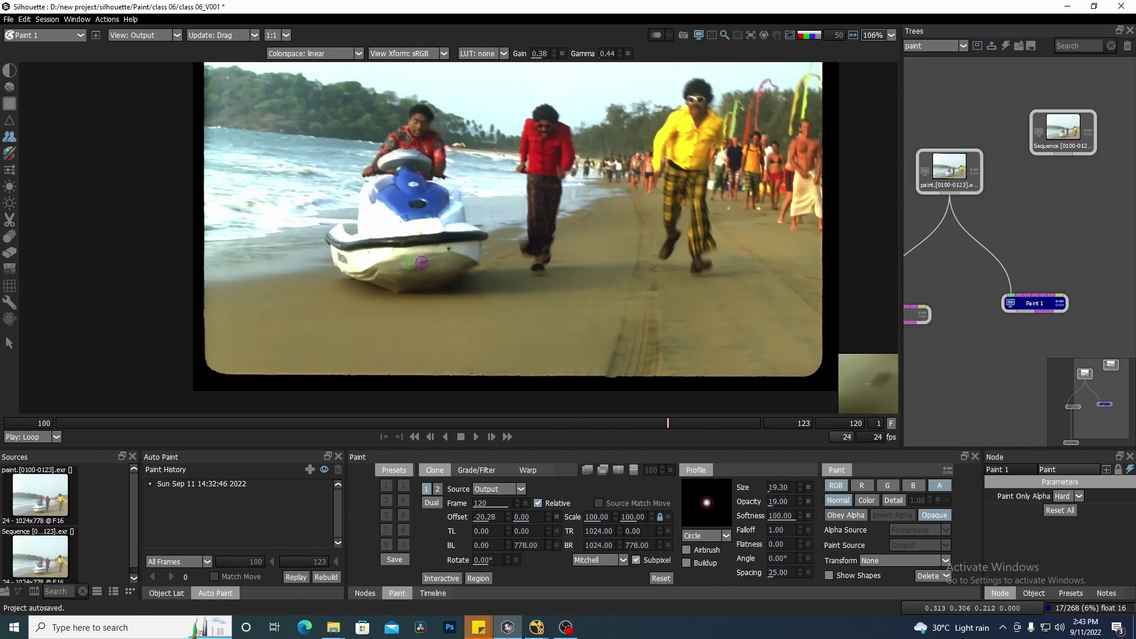
- On frame 121, set the Clone source frame to 120 and overlay that source as an onion skin
{"action": "key", "text": "Right"}
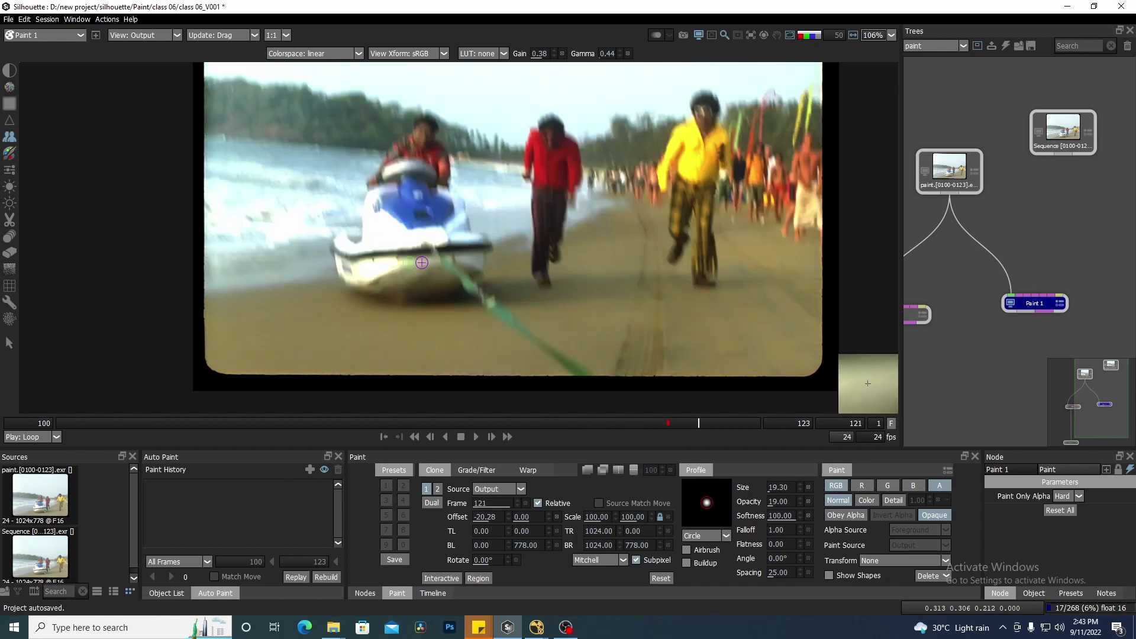
{"action": "left_click", "coordinate": [518, 507]}
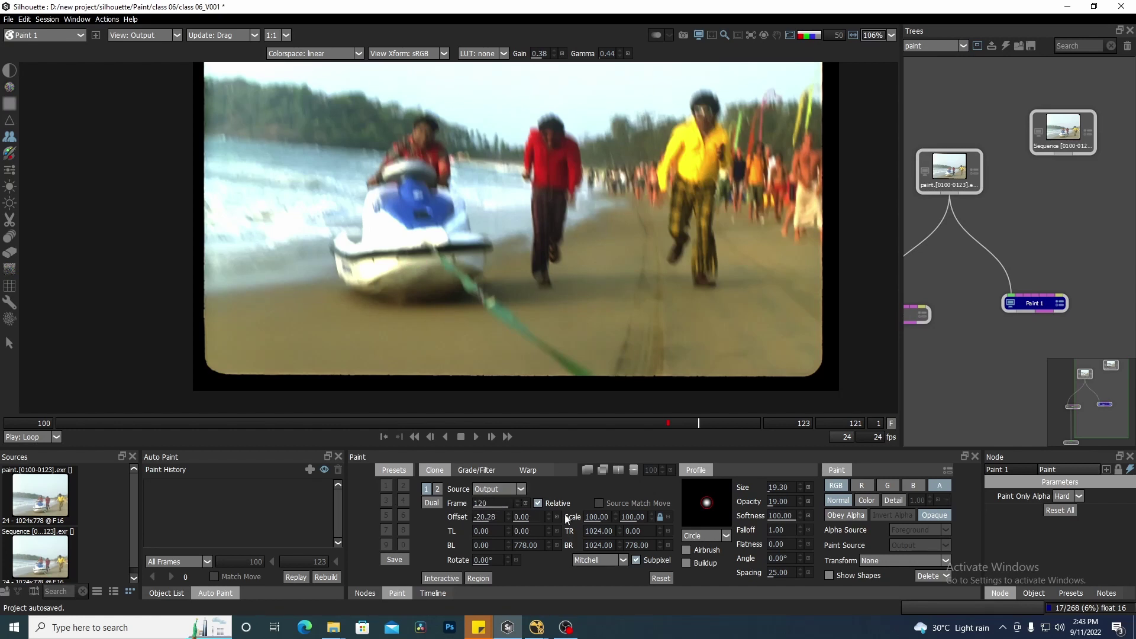
{"action": "left_click_drag", "start_coordinate": [503, 264], "coordinate": [480, 249]}
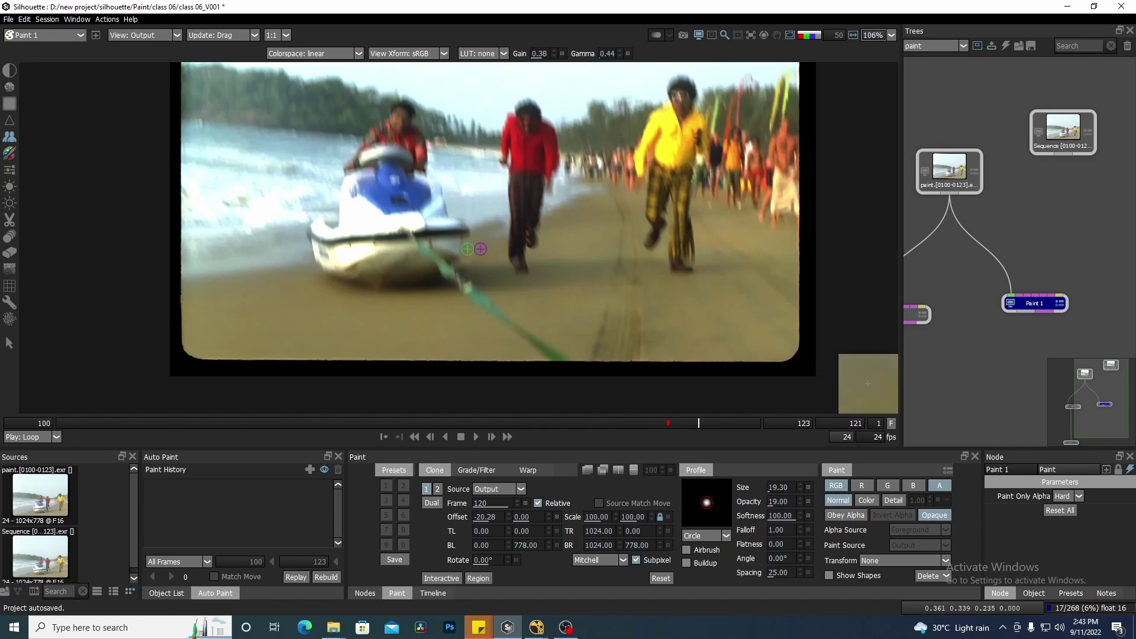
{"action": "left_click", "coordinate": [589, 472]}
{"action": "left_click", "coordinate": [589, 471]}
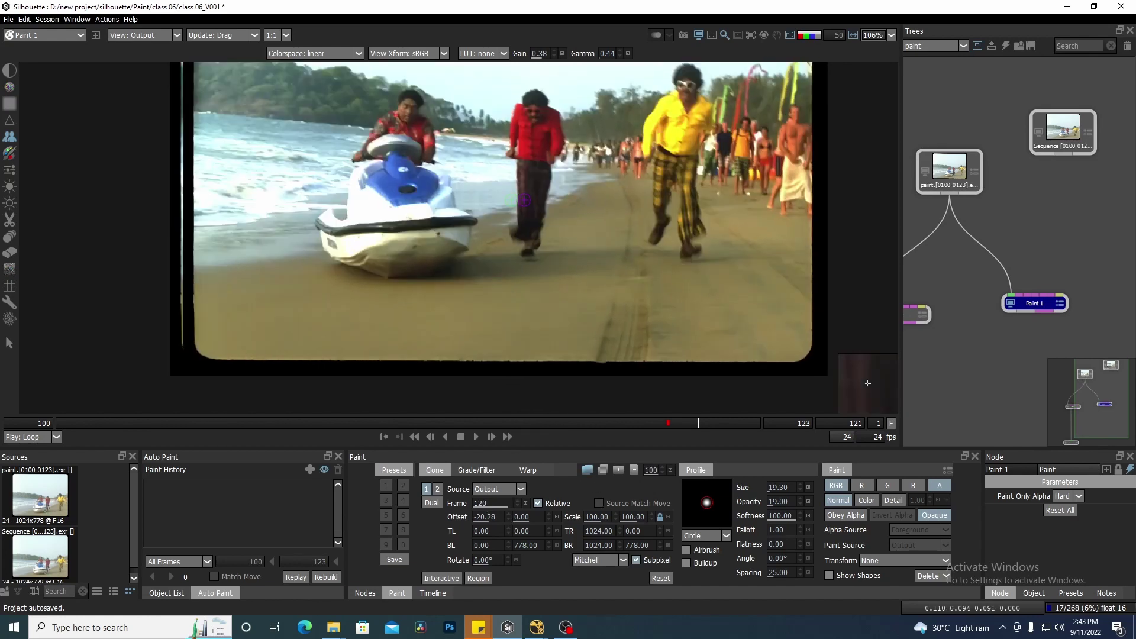
- Nudge the overlaid clone source towards the jet ski in frame 121, to an offset of about -11.82, -20.69, toggling the overlay to compare
{"action": "key", "text": "Left"}
{"action": "key", "text": "Left"}
{"action": "key", "text": "Left"}
{"action": "key", "text": "Left"}
{"action": "key", "text": "Left"}
{"action": "key", "text": "Left"}
{"action": "key", "text": "Left"}
{"action": "key", "text": "Left"}
{"action": "key", "text": "Left"}
{"action": "key", "text": "Left"}
{"action": "key", "text": "Left"}
{"action": "key", "text": "Left"}
{"action": "key", "text": "Left"}
{"action": "key", "text": "Left"}
{"action": "key", "text": "Left"}
{"action": "key", "text": "Left"}
{"action": "key", "text": "Left"}
{"action": "key", "text": "Left"}
{"action": "key", "text": "Left"}
{"action": "key", "text": "Left"}
{"action": "key", "text": "q"}
{"action": "key", "text": "q"}
{"action": "key", "text": "q"}
{"action": "key", "text": "q"}
{"action": "key", "text": "Down"}
{"action": "key", "text": "Down"}
{"action": "key", "text": "Down"}
{"action": "key", "text": "Down"}
{"action": "key", "text": "Down"}
{"action": "key", "text": "Down"}
{"action": "key", "text": "Down"}
{"action": "key", "text": "Down"}
{"action": "key", "text": "Down"}
{"action": "key", "text": "Down"}
{"action": "key", "text": "Down"}
{"action": "key", "text": "Down"}
{"action": "key", "text": "Down"}
{"action": "key", "text": "Down"}
{"action": "key", "text": "Down"}
{"action": "key", "text": "Down"}
{"action": "key", "text": "Down"}
{"action": "key", "text": "Down"}
{"action": "key", "text": "Down"}
{"action": "key", "text": "Down"}
{"action": "key", "text": "q"}
{"action": "key", "text": "q"}
{"action": "key", "text": "q"}
{"action": "key", "text": "q"}
{"action": "key", "text": "Right"}
{"action": "key", "text": "Right"}
{"action": "key", "text": "Right"}
{"action": "key", "text": "Right"}
{"action": "key", "text": "Right"}
{"action": "key", "text": "Right"}
{"action": "key", "text": "Right"}
{"action": "key", "text": "Right"}
{"action": "key", "text": "Right"}
{"action": "key", "text": "Right"}
{"action": "key", "text": "Right"}
{"action": "key", "text": "Right"}
{"action": "key", "text": "Right"}
{"action": "key", "text": "Right"}
{"action": "key", "text": "Right"}
{"action": "key", "text": "Right"}
{"action": "key", "text": "Up"}
{"action": "key", "text": "q"}
{"action": "key", "text": "q"}
{"action": "key", "text": "q"}
{"action": "key", "text": "q"}
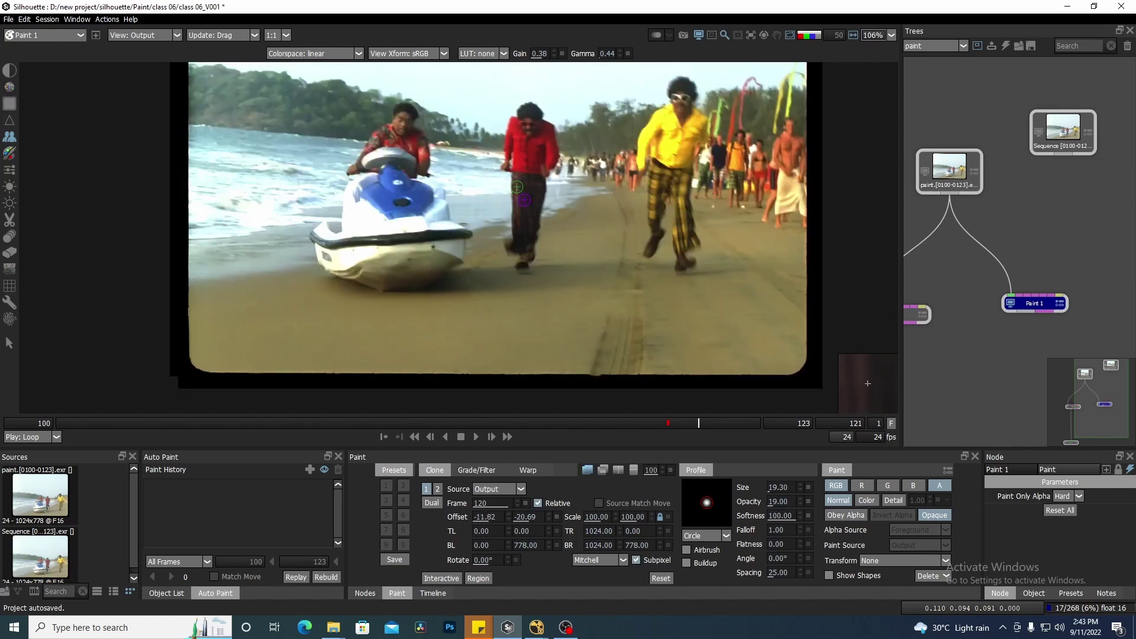
- Fine-tune the clone source's alignment to an offset of about -6.18, -16.92, checking it against the current frame
{"action": "left_click", "coordinate": [524, 201], "text": "shift"}
{"action": "key", "text": "Left"}
{"action": "key", "text": "q"}
{"action": "key", "text": "q"}
{"action": "key", "text": "q"}
{"action": "key", "text": "Left"}
{"action": "key", "text": "q"}
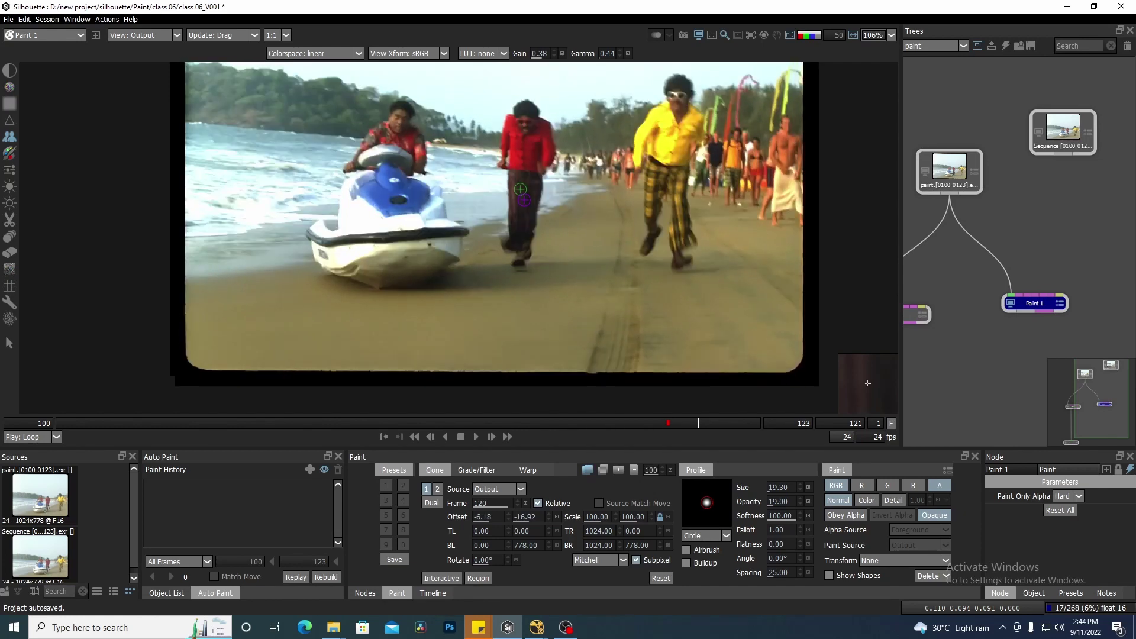
- Compare the aligned clone source with frame 121 in a split view across the jet ski's hull
{"action": "left_click", "coordinate": [618, 471]}
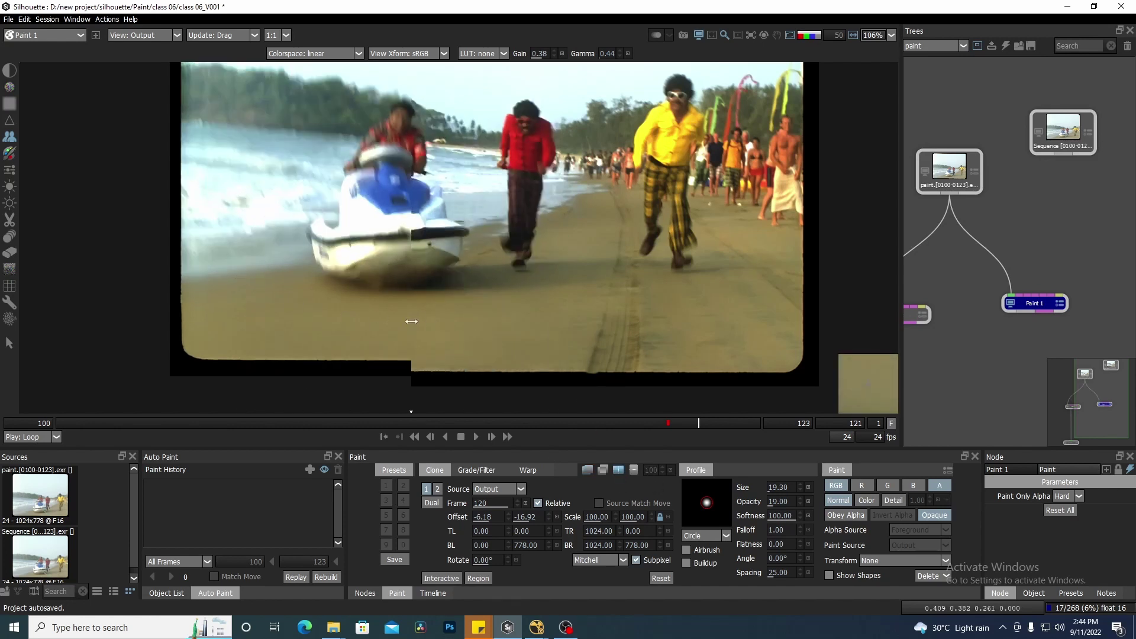
{"action": "scroll", "coordinate": [430, 179], "scroll_direction": "up", "scroll_amount": 1}
{"action": "scroll", "coordinate": [431, 179], "scroll_direction": "up", "scroll_amount": 6}
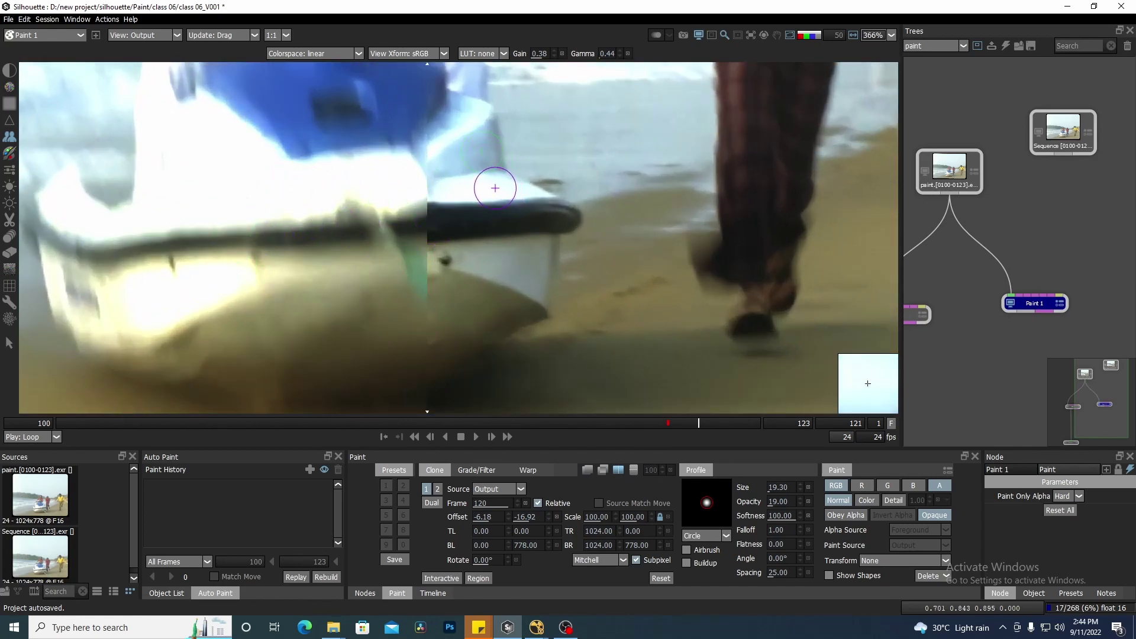
- Set the clone source's vertical blur to 8.00 in its grade and filter settings, keeping the horizontal blur at 0.00
{"action": "left_click", "coordinate": [488, 471]}
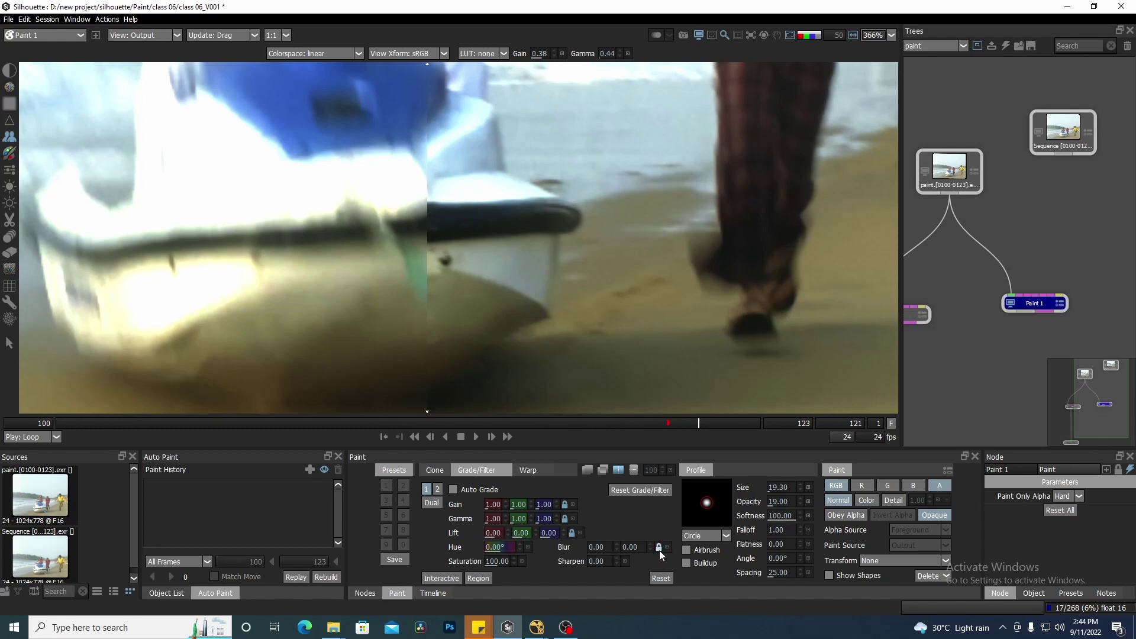
{"action": "scroll", "coordinate": [368, 190], "scroll_direction": "down", "scroll_amount": 5}
{"action": "left_click_drag", "start_coordinate": [392, 224], "coordinate": [404, 258]}
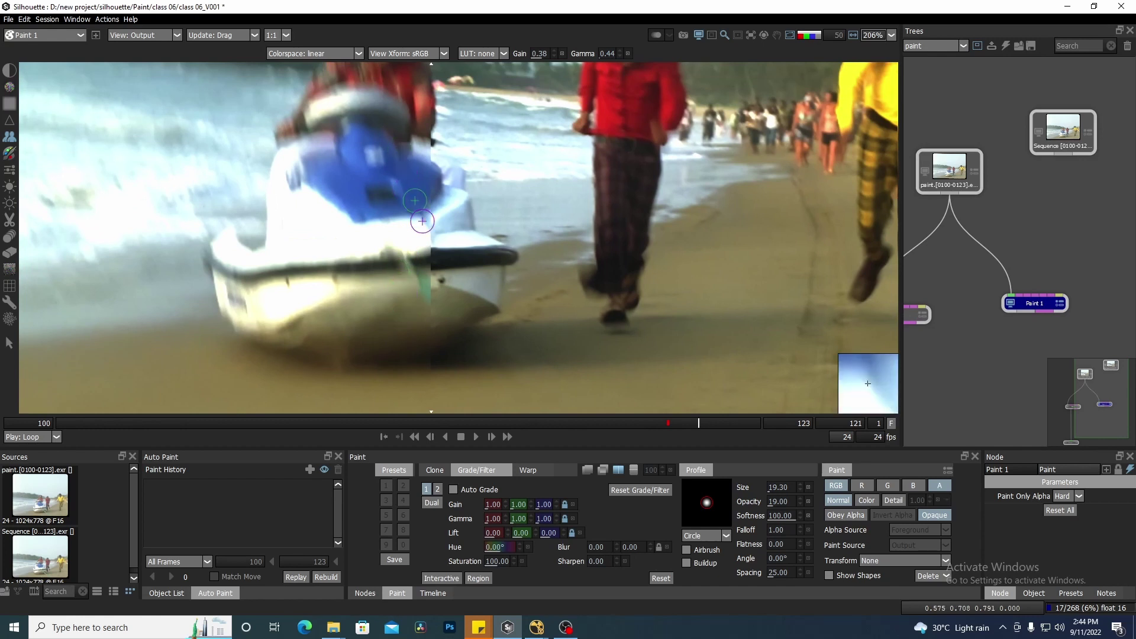
{"action": "left_click", "coordinate": [650, 545]}
{"action": "left_click", "coordinate": [651, 544]}
{"action": "left_click", "coordinate": [651, 544]}
{"action": "left_click", "coordinate": [651, 544]}
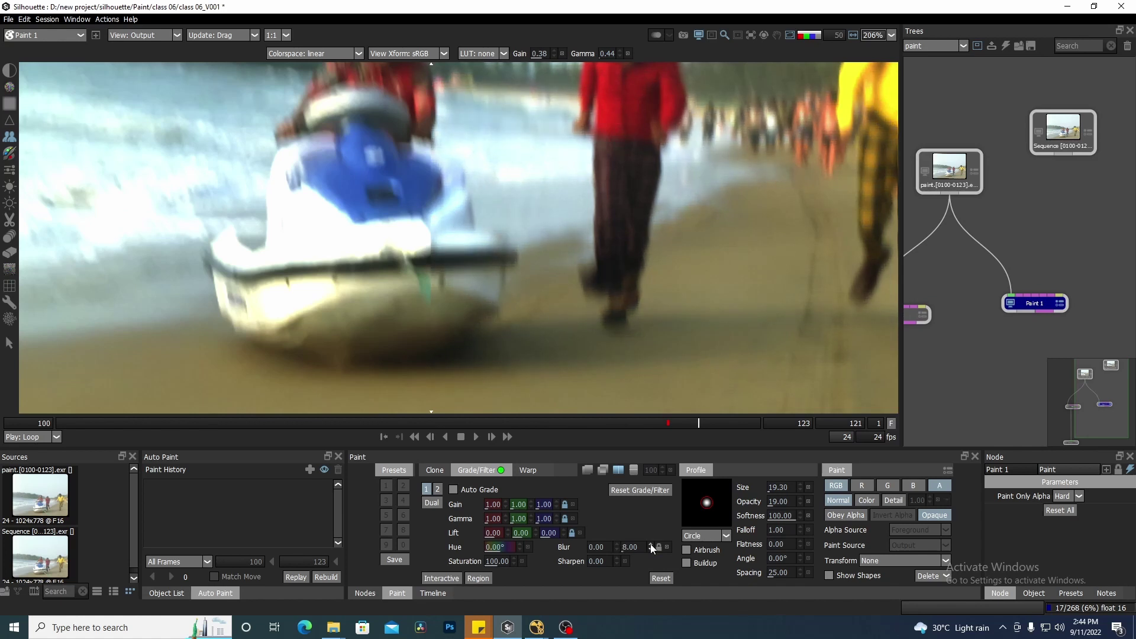
- Compare the blurred clone source with frame 121 by toggling its overlay over the whole shot and close up on the hull
{"action": "scroll", "coordinate": [443, 201], "scroll_direction": "down", "scroll_amount": 5}
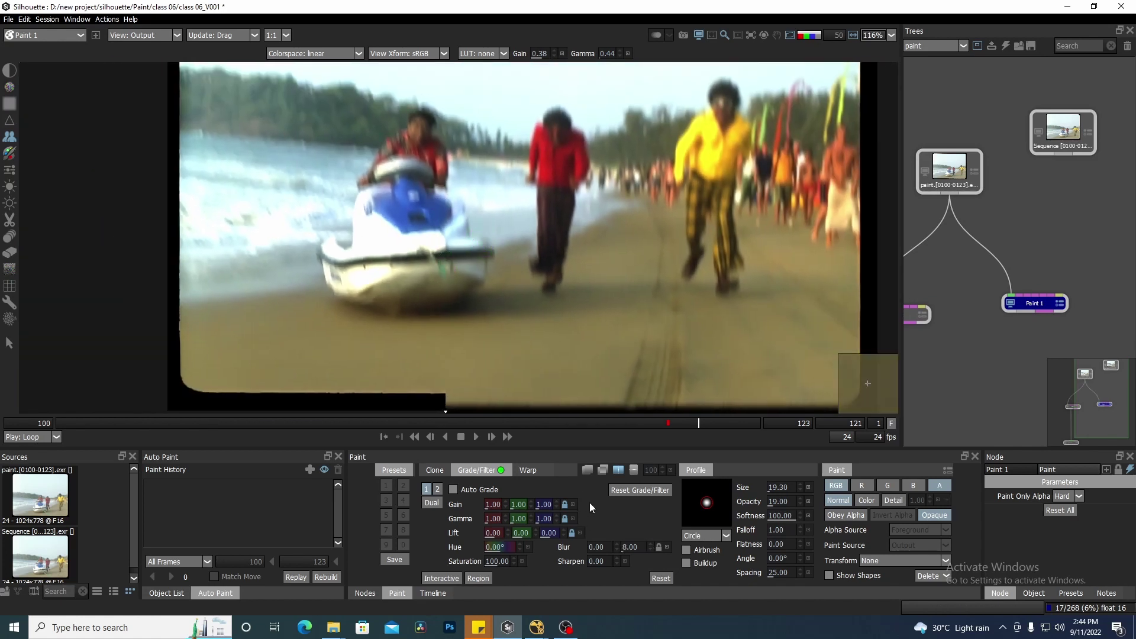
{"action": "left_click", "coordinate": [585, 472]}
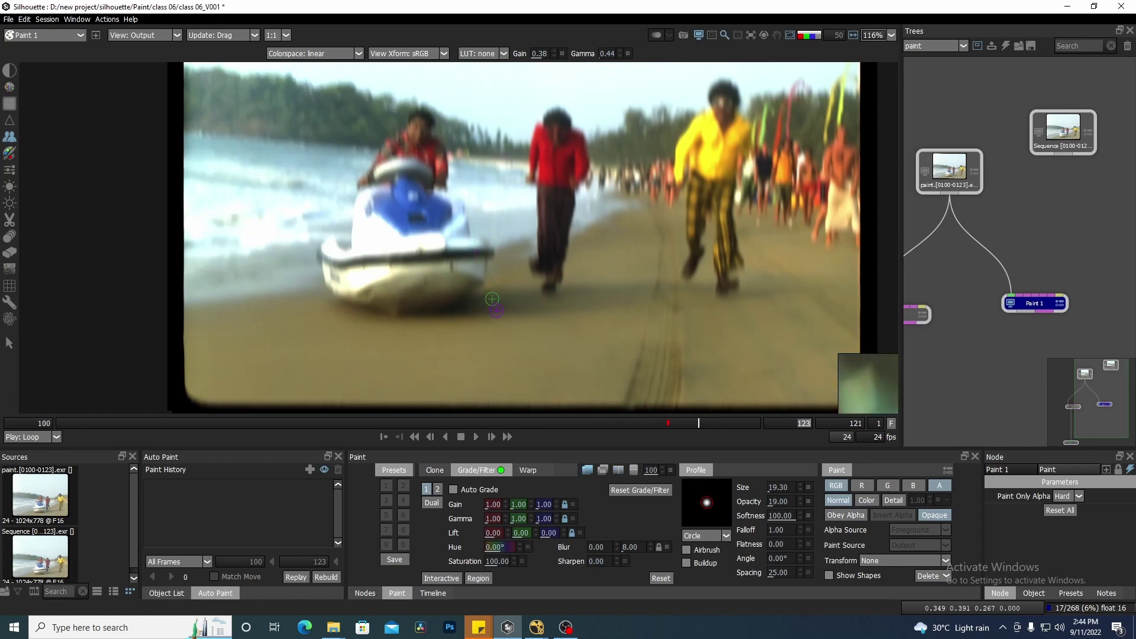
{"action": "left_click_drag", "start_coordinate": [494, 311], "coordinate": [477, 302]}
{"action": "key", "text": "o"}
{"action": "key", "text": "o"}
{"action": "key", "text": "o"}
{"action": "key", "text": "o"}
{"action": "key", "text": "o"}
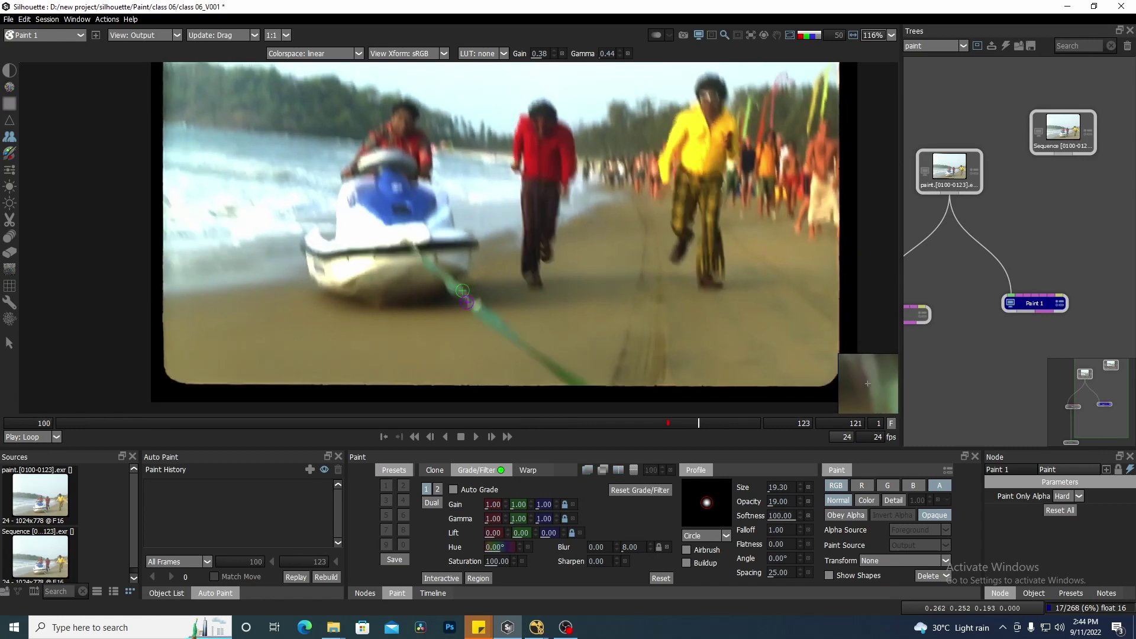
{"action": "scroll", "coordinate": [462, 291], "scroll_direction": "up", "scroll_amount": 5}
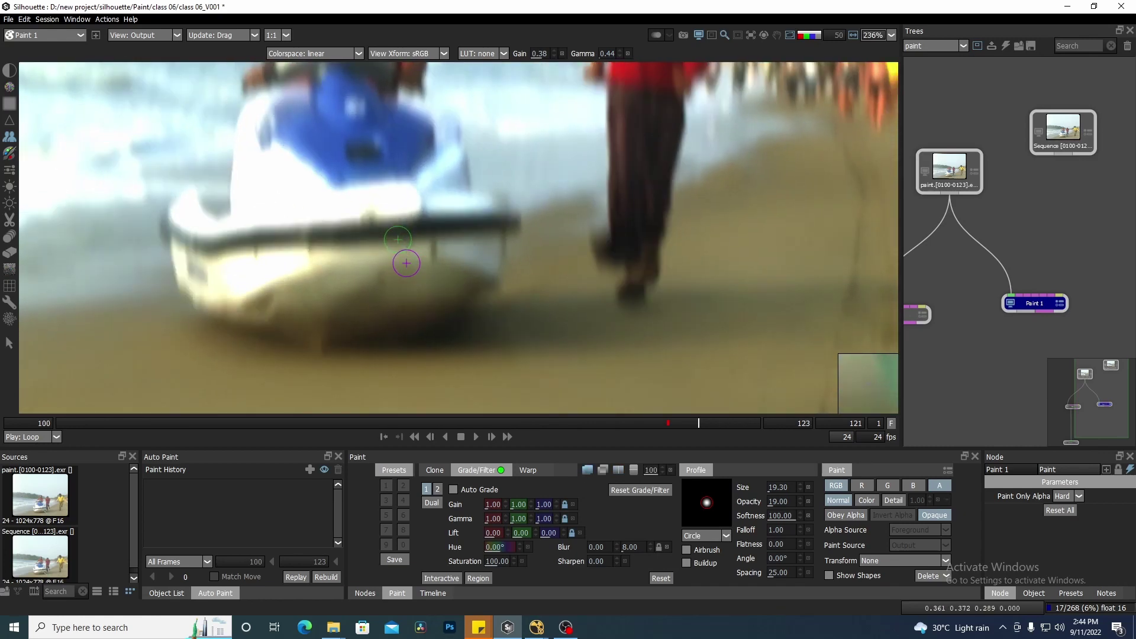
{"action": "key", "text": "o"}
{"action": "key", "text": "o"}
{"action": "key", "text": "o"}
{"action": "key", "text": "o"}
{"action": "key", "text": "o"}
- Clone the strap out of the hull and the adjoining sand in frame 121, using a 24.80 brush at 100 opacity
{"action": "left_click_drag", "start_coordinate": [397, 235], "coordinate": [395, 206], "text": "ctrl"}
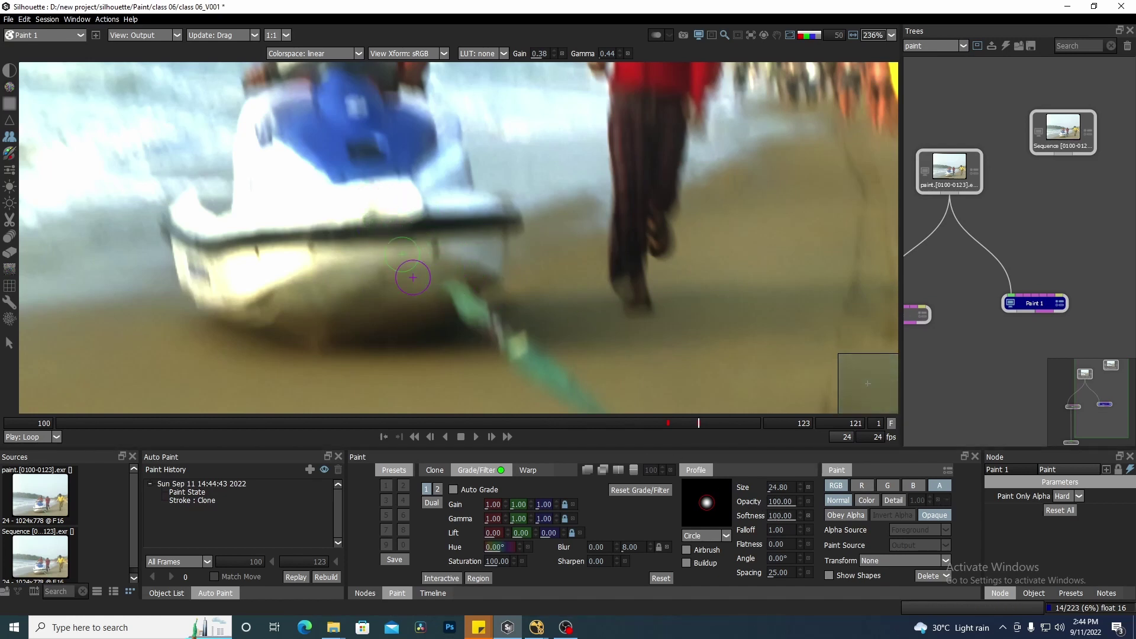
{"action": "left_click_drag", "start_coordinate": [458, 319], "coordinate": [461, 320]}
{"action": "left_click_drag", "start_coordinate": [564, 310], "coordinate": [541, 279]}
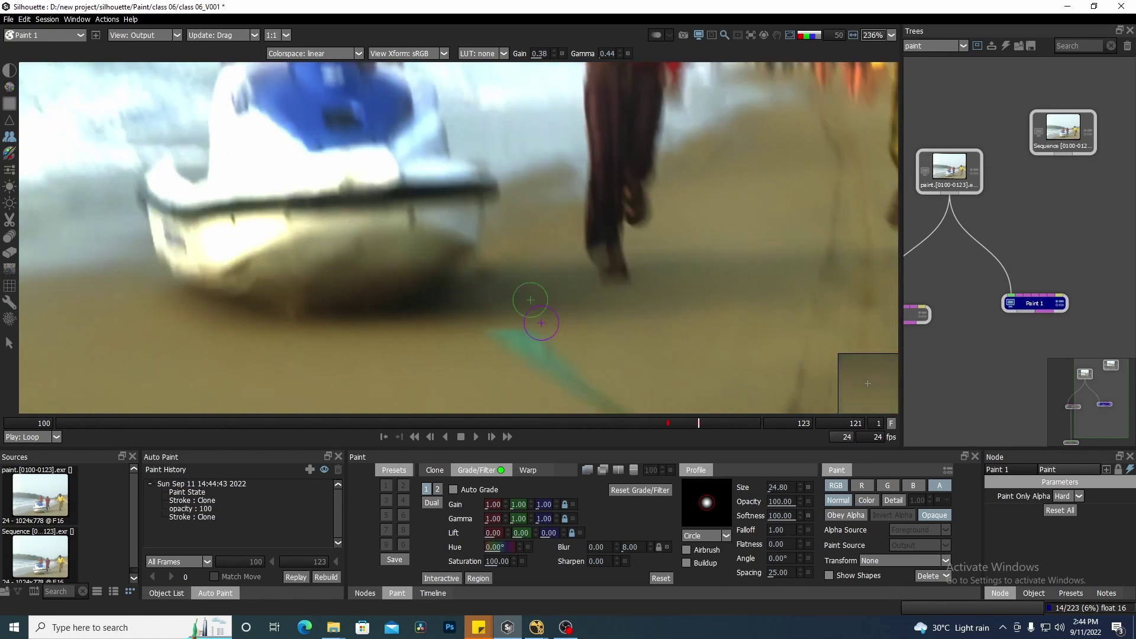
{"action": "left_click_drag", "start_coordinate": [489, 333], "coordinate": [493, 333]}
{"action": "scroll", "coordinate": [508, 266], "scroll_direction": "down", "scroll_amount": 7}
{"action": "scroll", "coordinate": [500, 283], "scroll_direction": "up", "scroll_amount": 6}
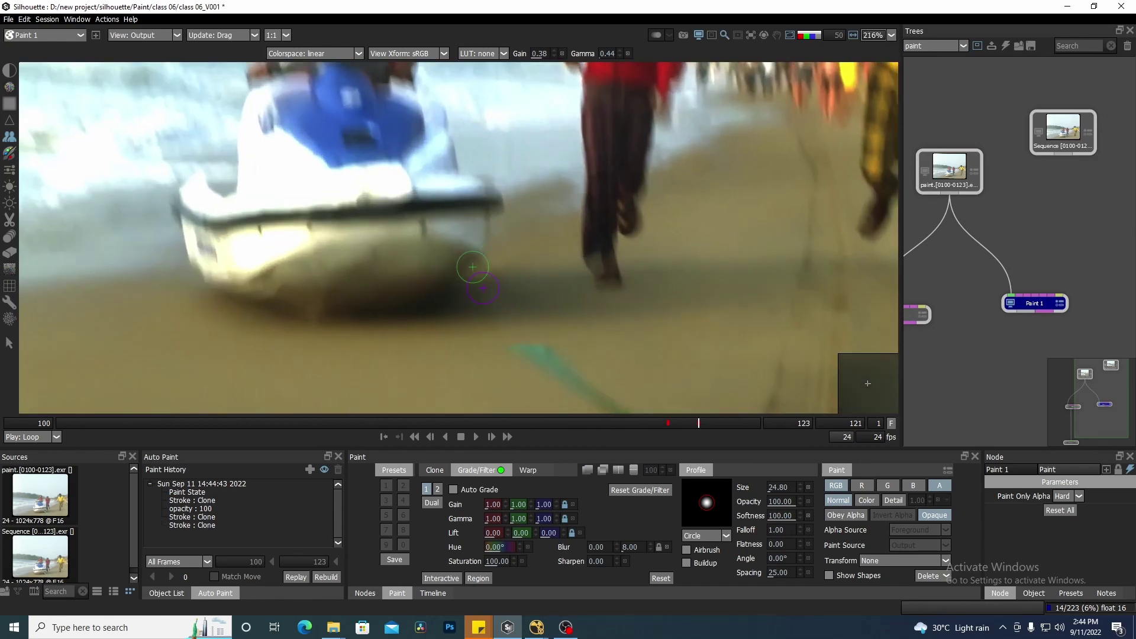
{"action": "left_click", "coordinate": [472, 267]}
{"action": "scroll", "coordinate": [562, 278], "scroll_direction": "down", "scroll_amount": 5}
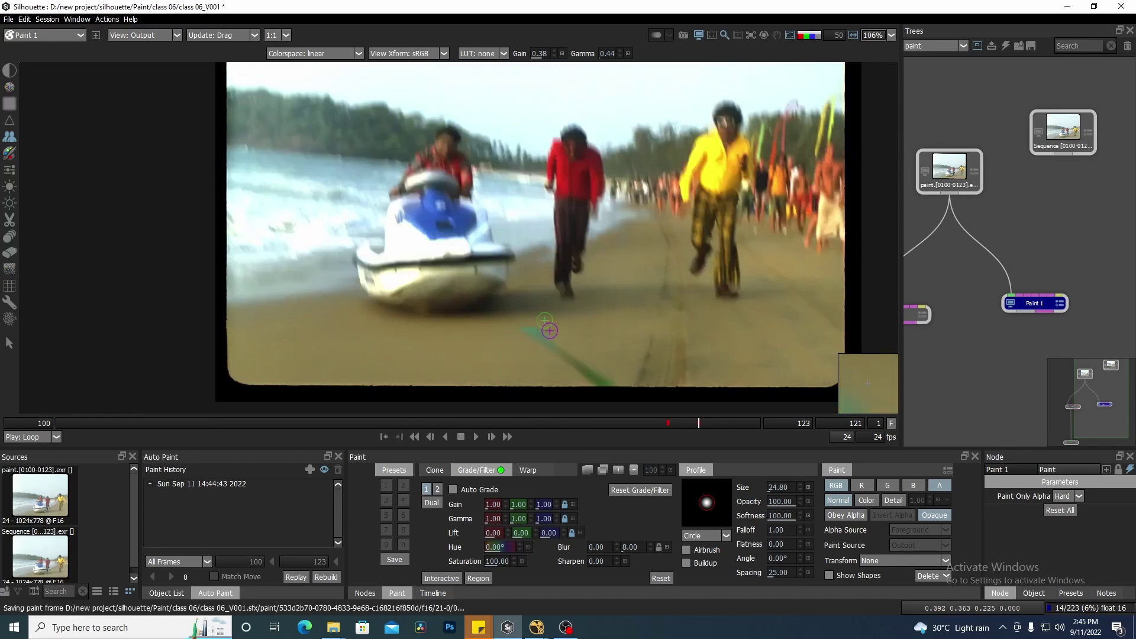
- Advance to frame 122 and reset the clone source's blur to 0.00
{"action": "left_click_drag", "start_coordinate": [453, 315], "coordinate": [468, 290]}
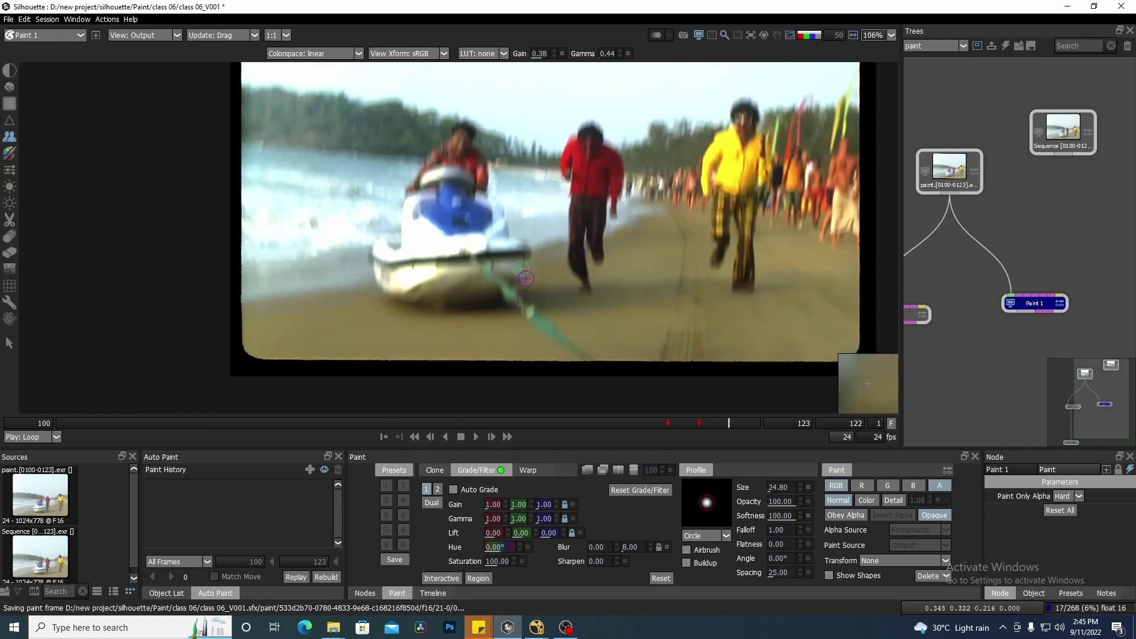
{"action": "key", "text": "Right"}
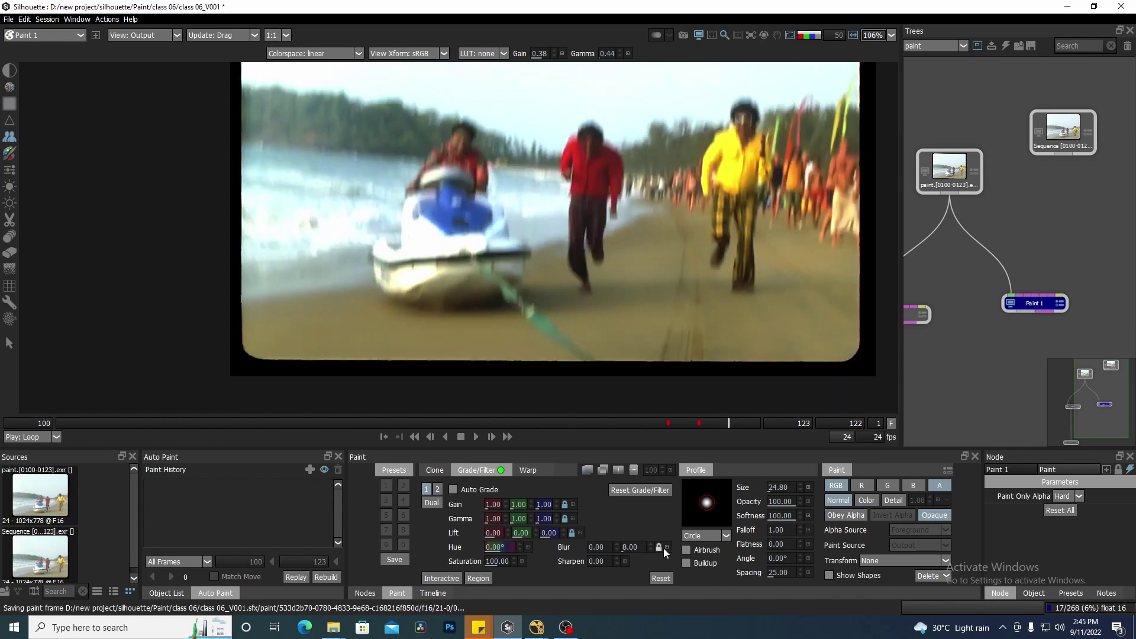
{"action": "left_click", "coordinate": [666, 548]}
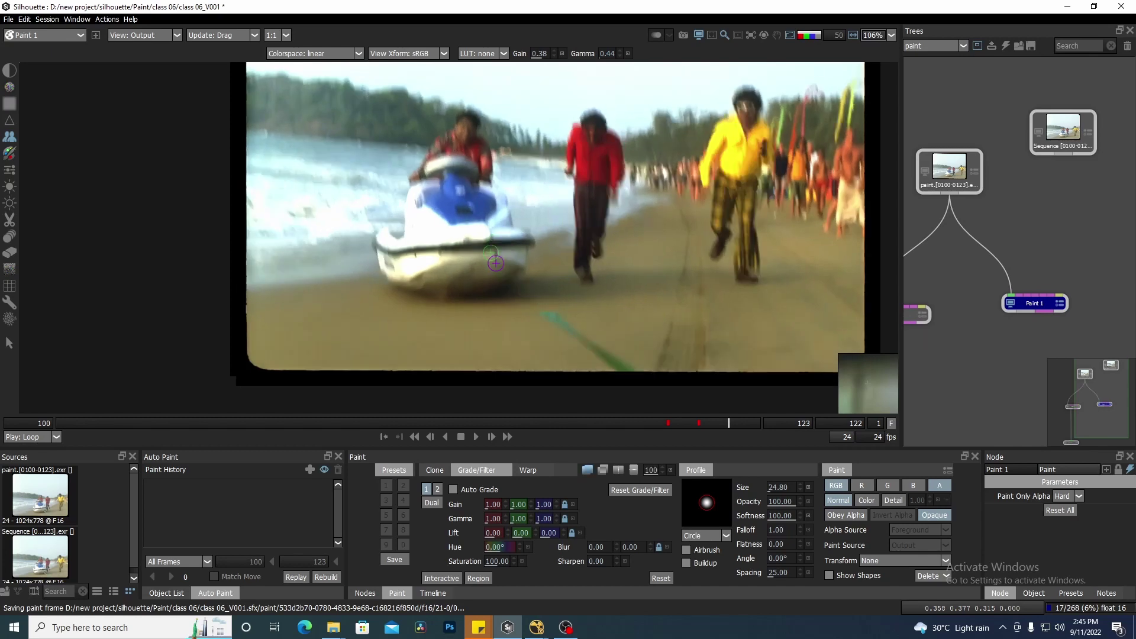
- Align the overlaid clone source with the jet ski in frame 122 at an offset of about -1.36, -33.87, toggling the overlay to compare
{"action": "scroll", "coordinate": [496, 263], "scroll_direction": "up", "scroll_amount": 5}
{"action": "left_click_drag", "start_coordinate": [468, 226], "coordinate": [479, 198]}
{"action": "key", "text": "o"}
{"action": "key", "text": "o"}
{"action": "key", "text": "o"}
{"action": "key", "text": "o"}
{"action": "key", "text": "o"}
{"action": "key", "text": "o"}
{"action": "key", "text": "o"}
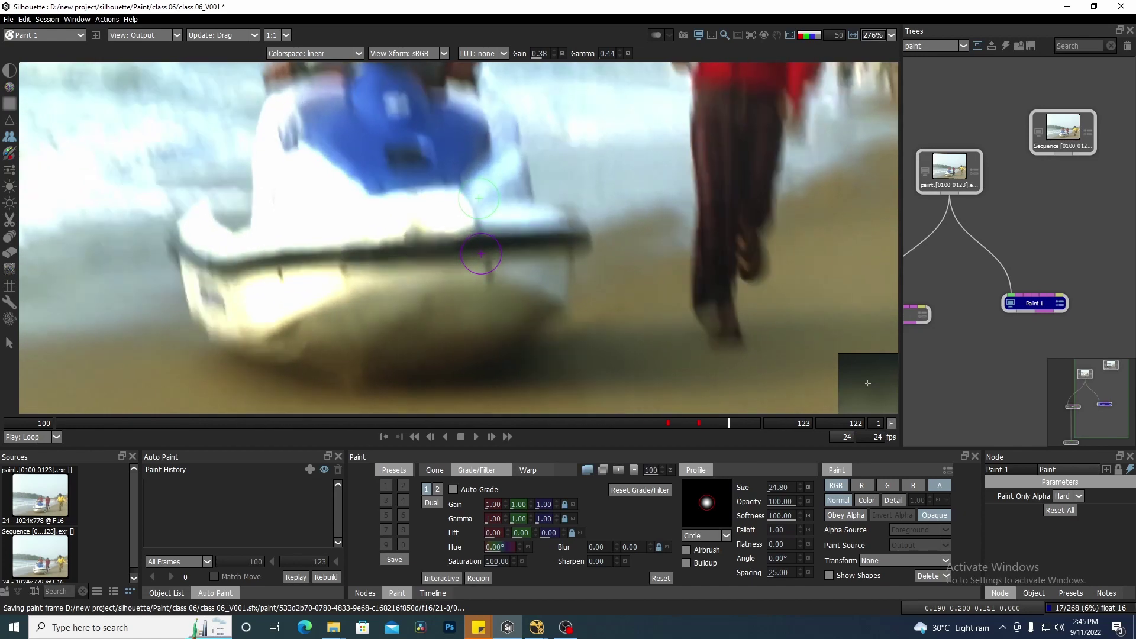
{"action": "key", "text": "o"}
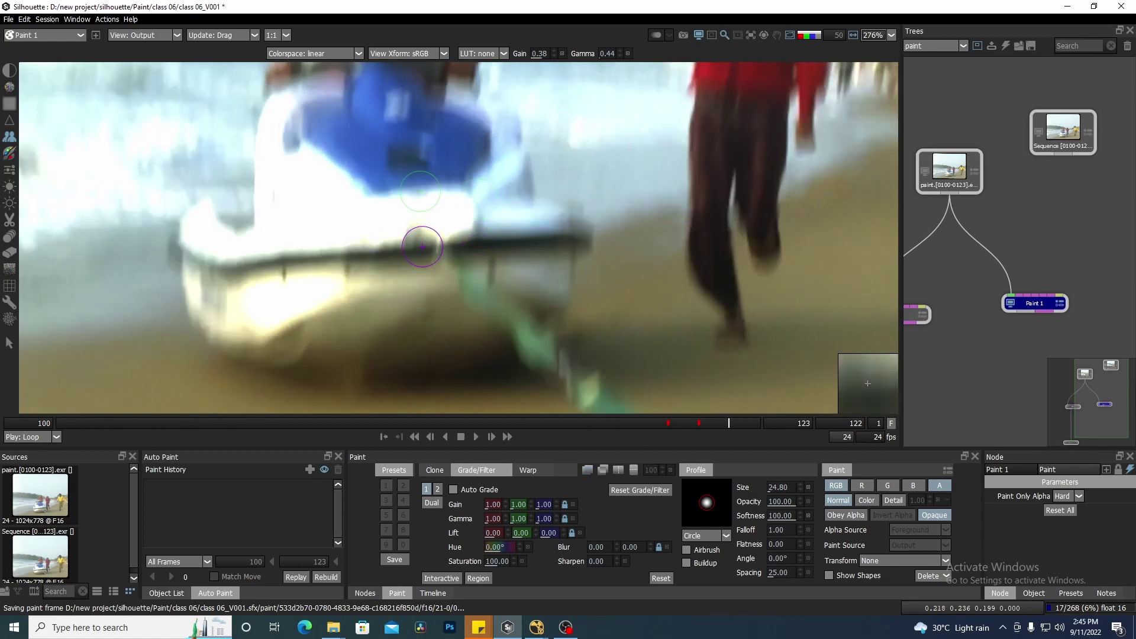
- Clone the strap out of the hull and the sand beside the jet ski in frame 122
{"action": "mouse_move", "coordinate": [502, 285]}
{"action": "left_mouse_down"}
{"action": "mouse_move", "coordinate": [446, 296]}
{"action": "mouse_move", "coordinate": [473, 305]}
{"action": "left_mouse_up"}
{"action": "scroll", "coordinate": [503, 296], "scroll_direction": "down", "scroll_amount": 1}
{"action": "left_click_drag", "start_coordinate": [536, 328], "coordinate": [487, 238]}
{"action": "key", "text": "o"}
{"action": "key", "text": "o"}
{"action": "key", "text": "o"}
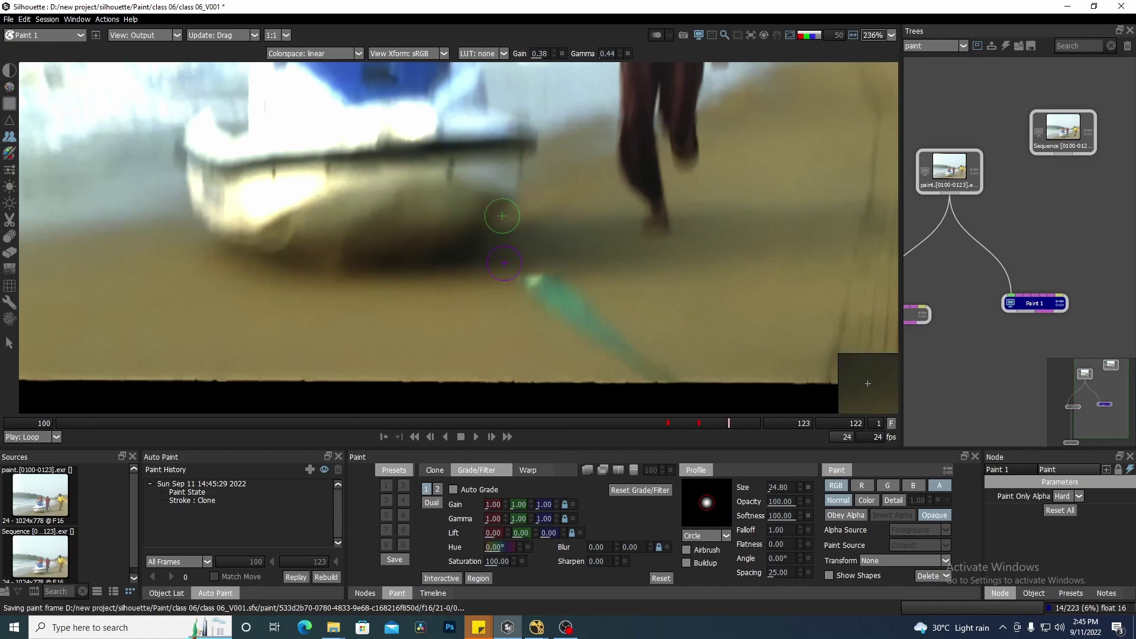
{"action": "left_click", "coordinate": [585, 275]}
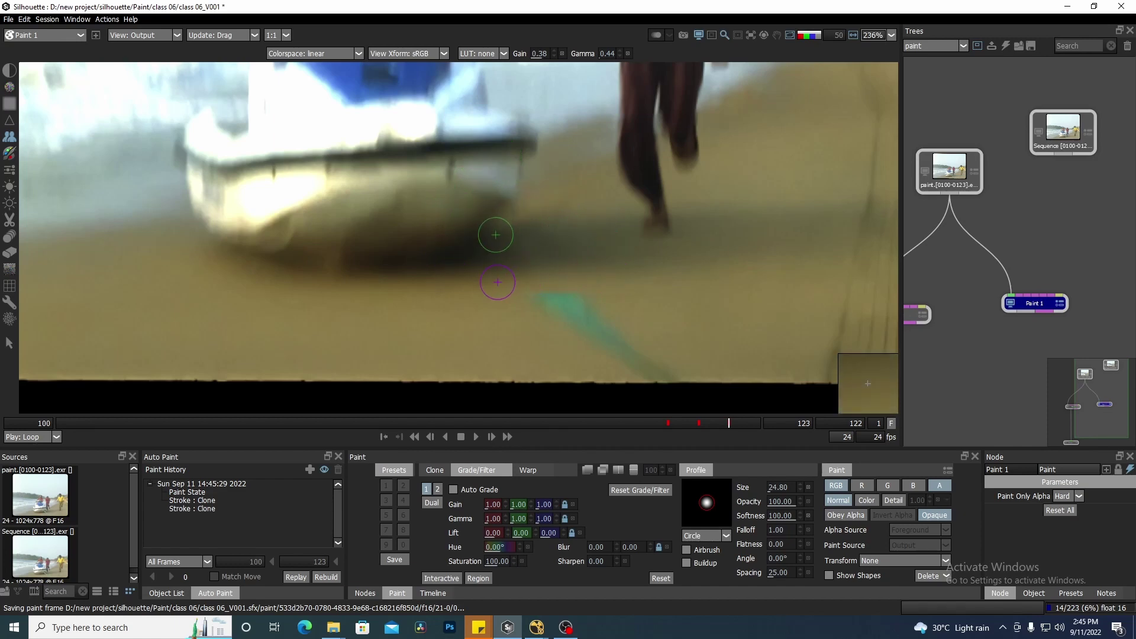
{"action": "scroll", "coordinate": [547, 346], "scroll_direction": "down", "scroll_amount": 2}
{"action": "scroll", "coordinate": [547, 345], "scroll_direction": "down", "scroll_amount": 1}
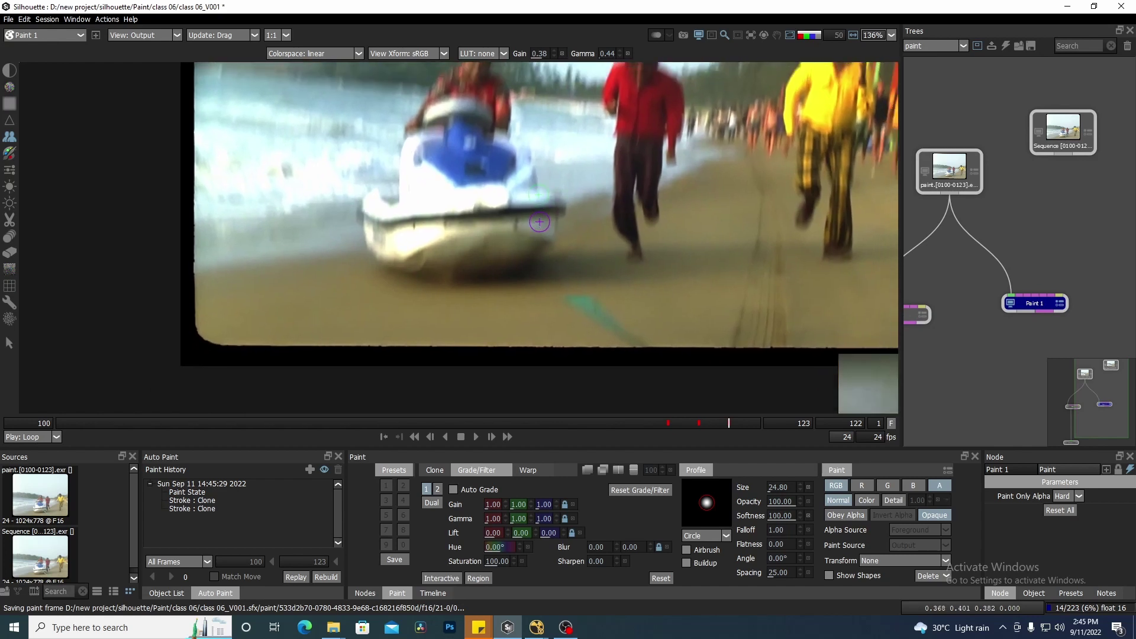
- Move on to frame 123, step through the painted frames from 120, and set the clone source frame to 120
{"action": "key", "text": "Right"}
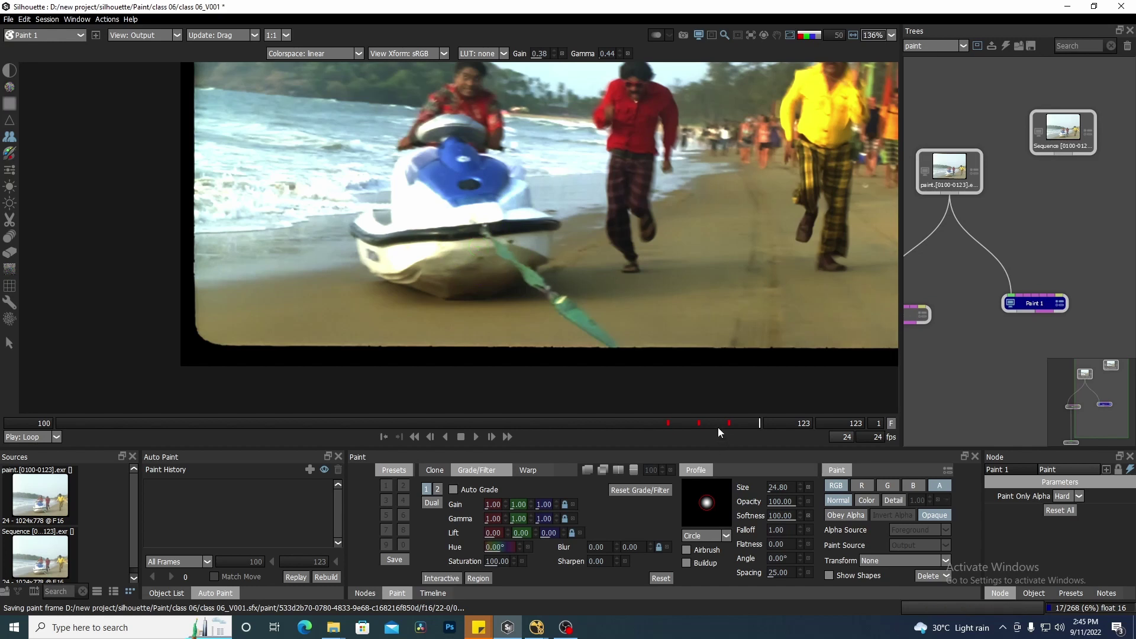
{"action": "left_click", "coordinate": [668, 424]}
{"action": "key", "text": "Right"}
{"action": "key", "text": "Right"}
{"action": "key", "text": "Right"}
{"action": "left_click", "coordinate": [435, 470]}
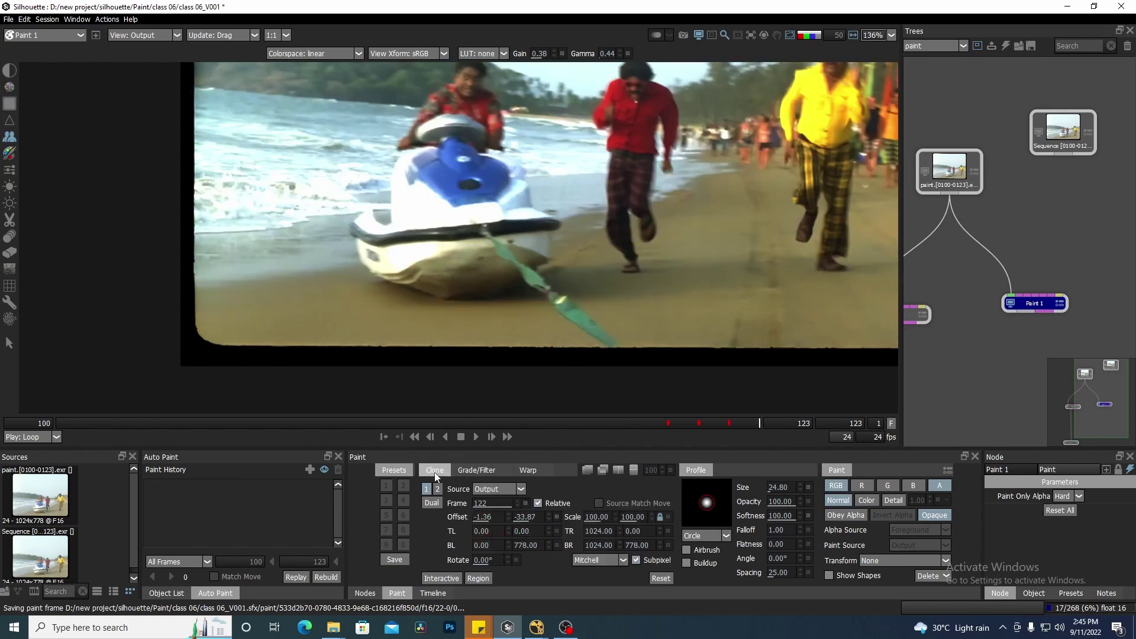
{"action": "left_click", "coordinate": [517, 506]}
{"action": "left_click", "coordinate": [517, 506]}
- Overlay frame 120 on frame 123 and nudge the clone source vertically to line up the jet ski
{"action": "key", "text": "grave"}
{"action": "key", "text": "grave"}
{"action": "key", "text": "grave"}
{"action": "key", "text": "grave"}
{"action": "key", "text": "grave"}
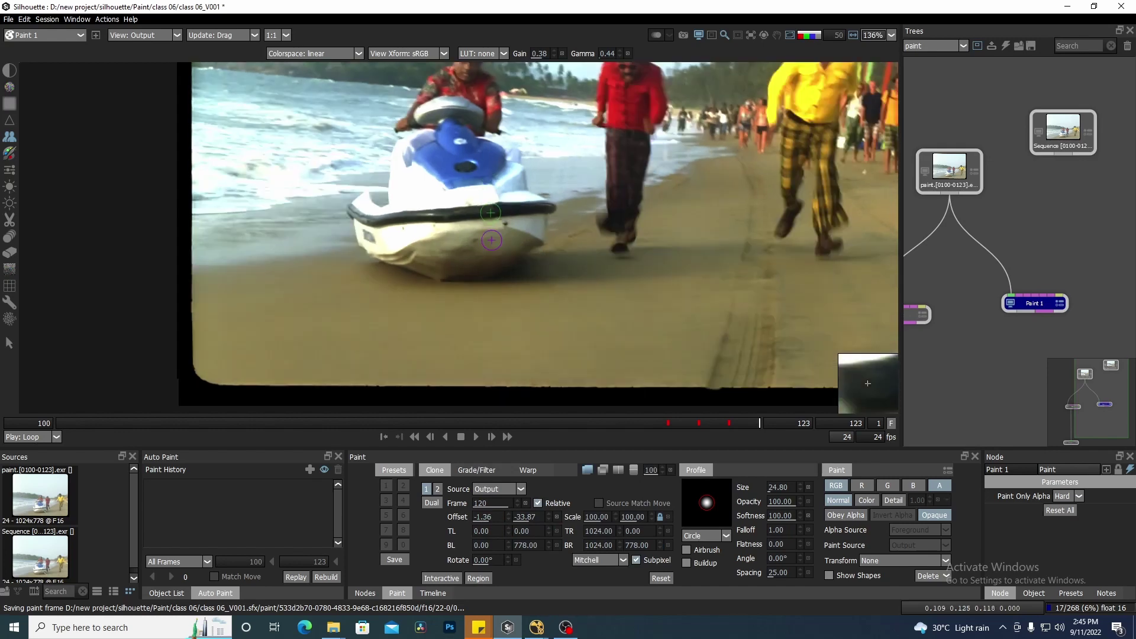
{"action": "key", "text": "Down"}
{"action": "key", "text": "Down"}
{"action": "key", "text": "Down"}
{"action": "key", "text": "Down"}
{"action": "key", "text": "Down"}
{"action": "key", "text": "Down"}
{"action": "key", "text": "Down"}
{"action": "key", "text": "Down"}
{"action": "key", "text": "Down"}
{"action": "key", "text": "Down"}
{"action": "key", "text": "Down"}
{"action": "key", "text": "Down"}
{"action": "key", "text": "Down"}
{"action": "key", "text": "Down"}
{"action": "key", "text": "Down"}
{"action": "key", "text": "Down"}
{"action": "key", "text": "Down"}
{"action": "key", "text": "Down"}
{"action": "key", "text": "Down"}
{"action": "key", "text": "Down"}
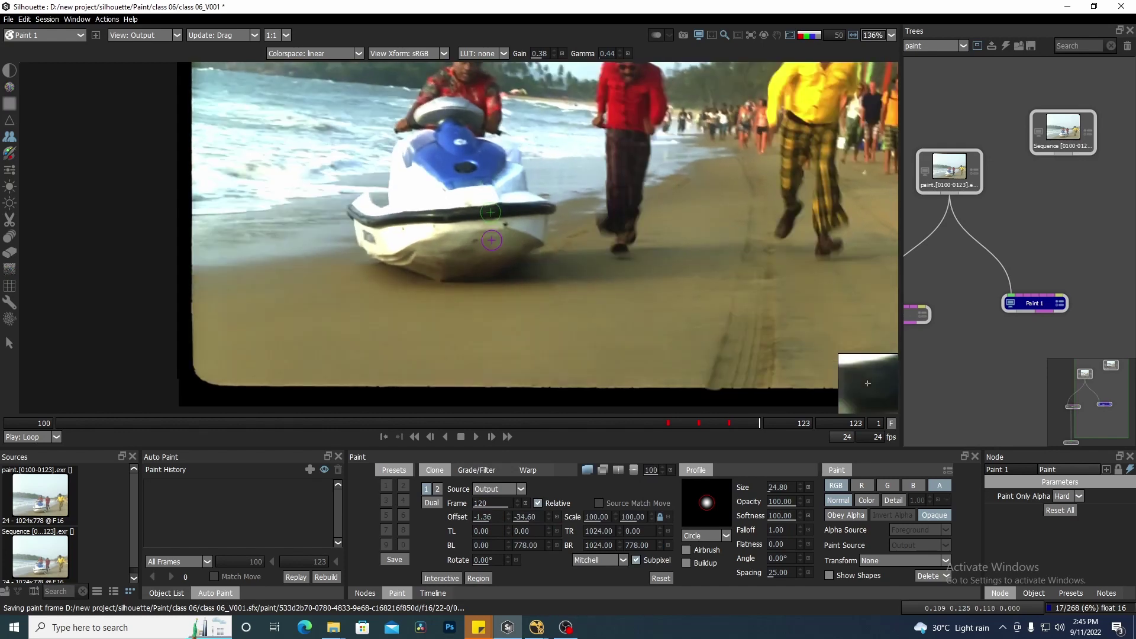
- Continue aligning the clone source with frame 123's jet ski to an offset of about -2.09, -70.54
{"action": "key", "text": "grave"}
{"action": "key", "text": "grave"}
{"action": "key", "text": "Down"}
{"action": "key", "text": "Down"}
{"action": "key", "text": "Down"}
{"action": "key", "text": "Down"}
{"action": "key", "text": "Down"}
{"action": "key", "text": "grave"}
{"action": "key", "text": "grave"}
{"action": "key", "text": "Left"}
{"action": "key", "text": "grave"}
{"action": "key", "text": "grave"}
{"action": "key", "text": "grave"}
{"action": "scroll", "coordinate": [467, 266], "scroll_direction": "up", "scroll_amount": 5}
{"action": "scroll", "coordinate": [486, 276], "scroll_direction": "up", "scroll_amount": 1}
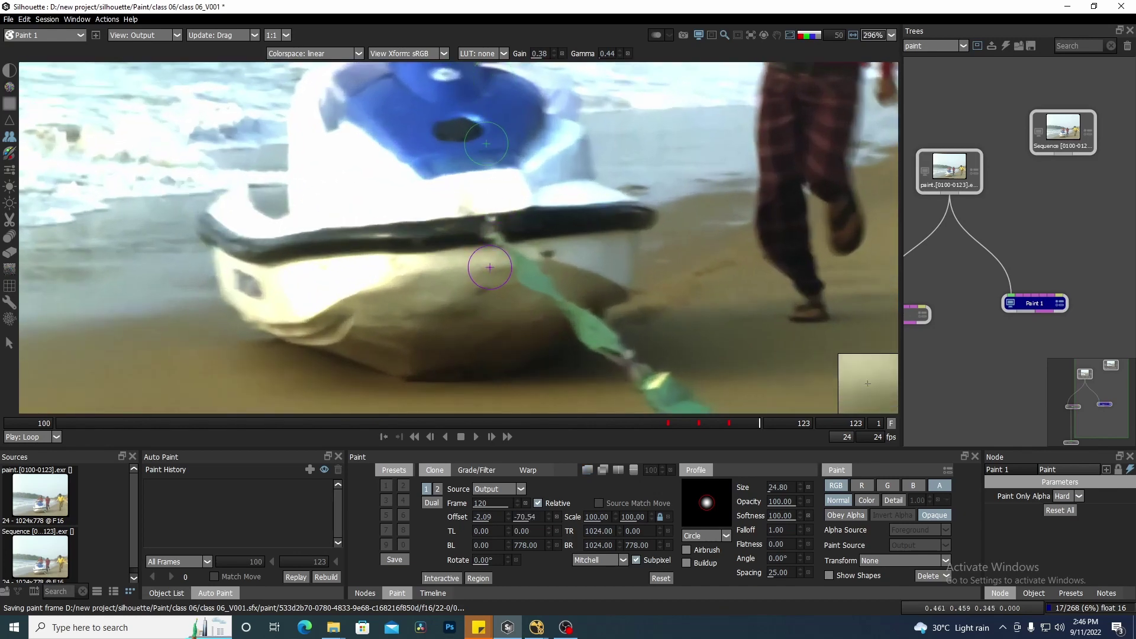
- Fine-tune the clone source on frame 123 to offset -2.77, -71.22 and rotation -0.62°, comparing the hull with the overlay on and off
{"action": "key", "text": "o"}
{"action": "key", "text": "o"}
{"action": "key", "text": "o"}
{"action": "key", "text": "o"}
{"action": "key", "text": "o"}
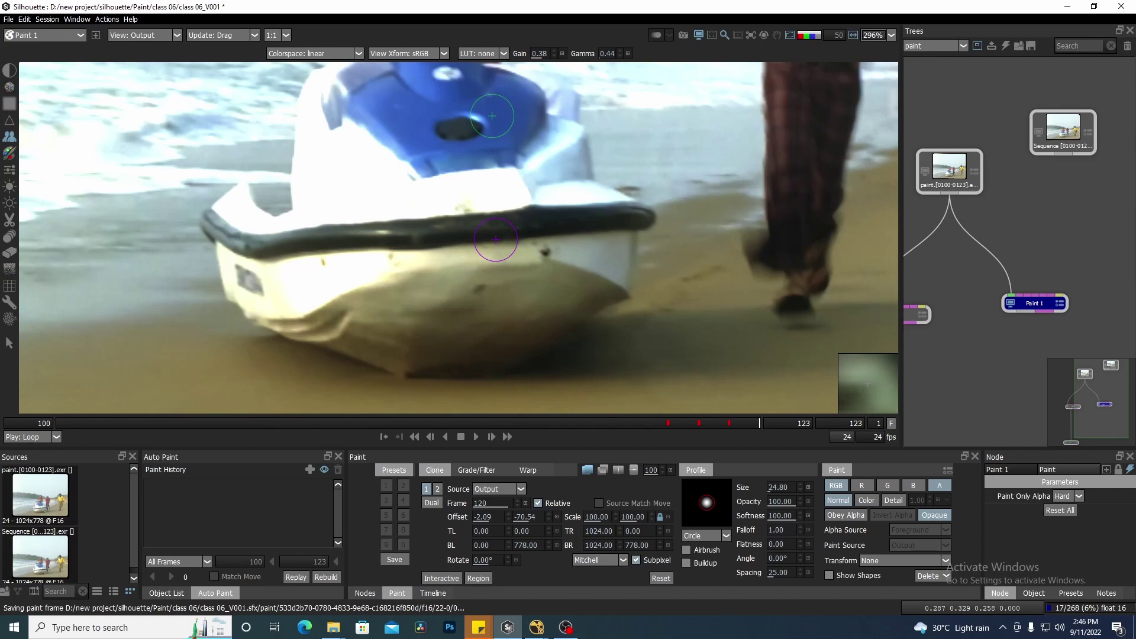
{"action": "key", "text": "Left"}
{"action": "key", "text": "Left"}
{"action": "key", "text": "Left"}
{"action": "key", "text": "grave"}
{"action": "key", "text": "grave"}
{"action": "key", "text": "Left"}
{"action": "key", "text": "Left"}
{"action": "key", "text": "Up"}
{"action": "key", "text": "Up"}
{"action": "key", "text": "grave"}
{"action": "key", "text": "grave"}
{"action": "key", "text": "grave"}
{"action": "key", "text": "grave"}
{"action": "key", "text": "o"}
{"action": "key", "text": "o"}
{"action": "key", "text": "o"}
{"action": "key", "text": "o"}
{"action": "key", "text": "o"}
{"action": "key", "text": "o"}
{"action": "key", "text": "o"}
- Clone the strap out of the hull and the nearby sand in frame 123
{"action": "mouse_move", "coordinate": [496, 238]}
{"action": "left_mouse_down"}
{"action": "mouse_move", "coordinate": [520, 234]}
{"action": "mouse_move", "coordinate": [495, 254]}
{"action": "mouse_move", "coordinate": [524, 264]}
{"action": "mouse_move", "coordinate": [527, 279]}
{"action": "mouse_move", "coordinate": [564, 284]}
{"action": "mouse_move", "coordinate": [532, 288]}
{"action": "mouse_move", "coordinate": [588, 294]}
{"action": "mouse_move", "coordinate": [589, 328]}
{"action": "mouse_move", "coordinate": [628, 342]}
{"action": "mouse_move", "coordinate": [615, 343]}
{"action": "mouse_move", "coordinate": [683, 345]}
{"action": "mouse_move", "coordinate": [566, 281]}
{"action": "mouse_move", "coordinate": [490, 292]}
{"action": "mouse_move", "coordinate": [587, 304]}
{"action": "mouse_move", "coordinate": [504, 310]}
{"action": "mouse_move", "coordinate": [611, 311]}
{"action": "mouse_move", "coordinate": [497, 320]}
{"action": "mouse_move", "coordinate": [574, 329]}
{"action": "left_mouse_up"}
{"action": "key", "text": "o"}
{"action": "key", "text": "o"}
{"action": "key", "text": "o"}
{"action": "key", "text": "o"}
{"action": "scroll", "coordinate": [510, 309], "scroll_direction": "down", "scroll_amount": 3}
{"action": "scroll", "coordinate": [568, 355], "scroll_direction": "down", "scroll_amount": 2}
{"action": "left_click_drag", "start_coordinate": [495, 332], "coordinate": [518, 329]}
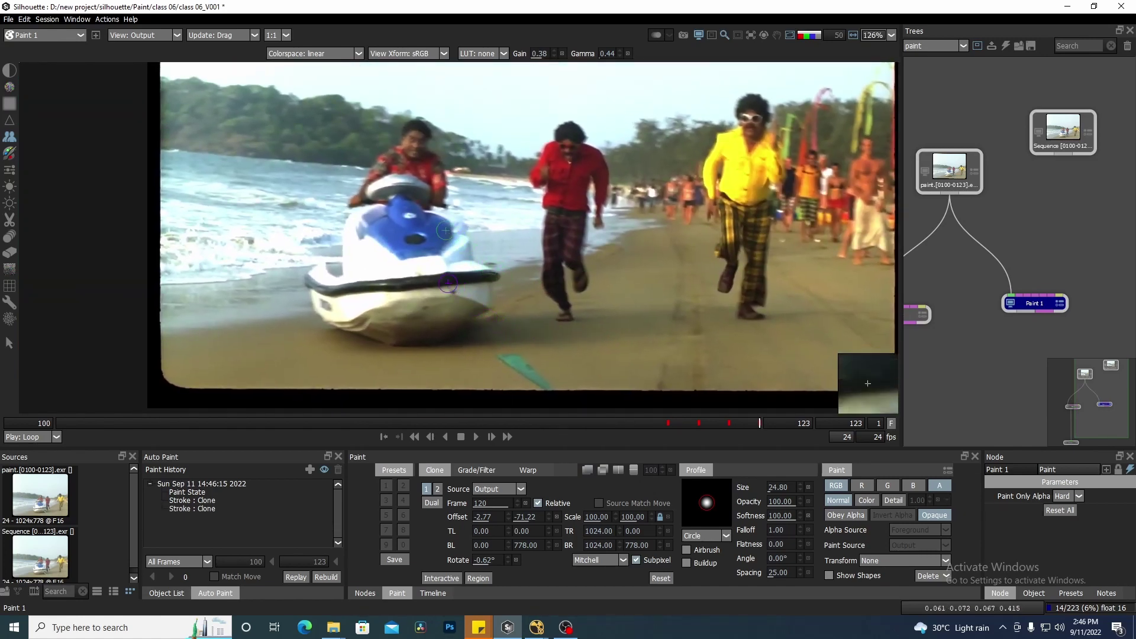
- Review clean frame 120, move to frame 121 and overlay frame 120 on it as the clone source
{"action": "left_click", "coordinate": [666, 423]}
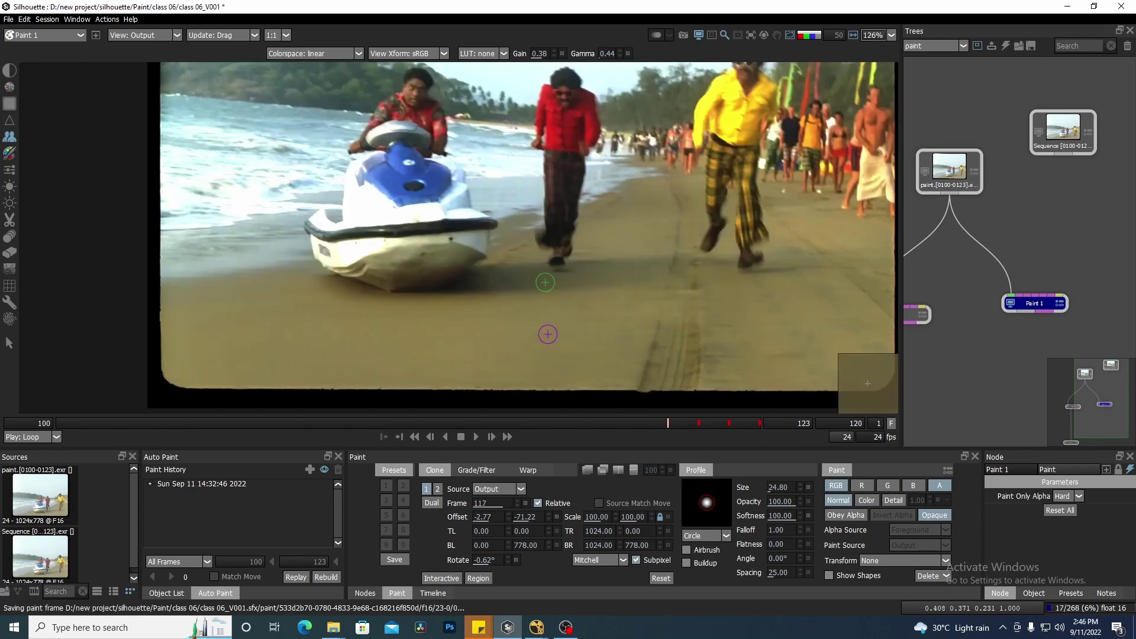
{"action": "left_click_drag", "start_coordinate": [581, 317], "coordinate": [576, 318]}
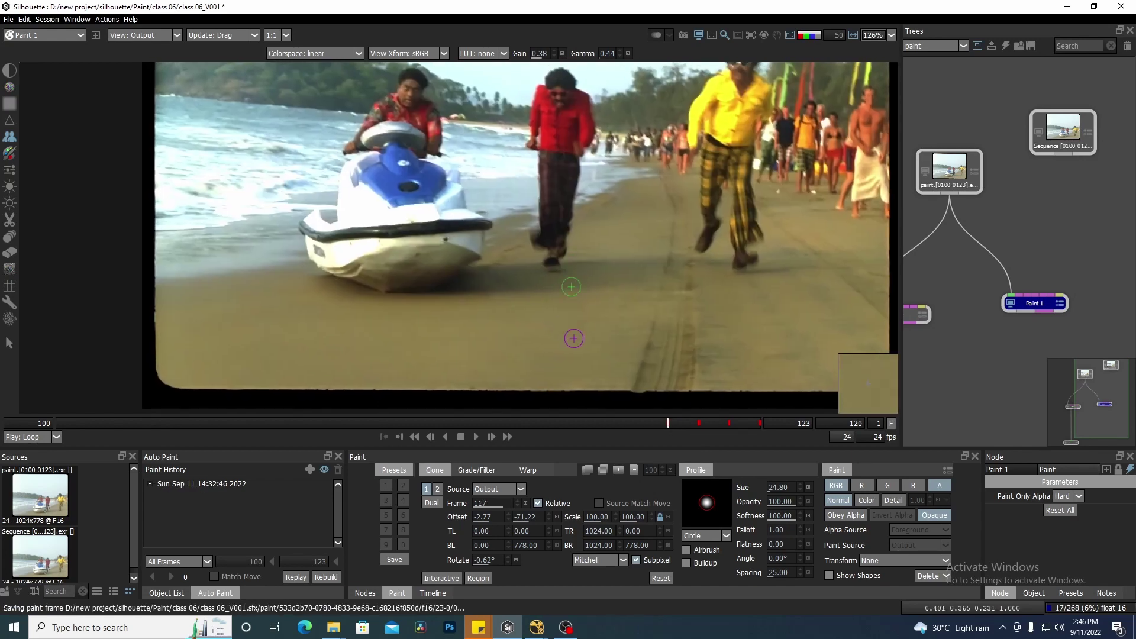
{"action": "left_click_drag", "start_coordinate": [597, 361], "coordinate": [583, 361]}
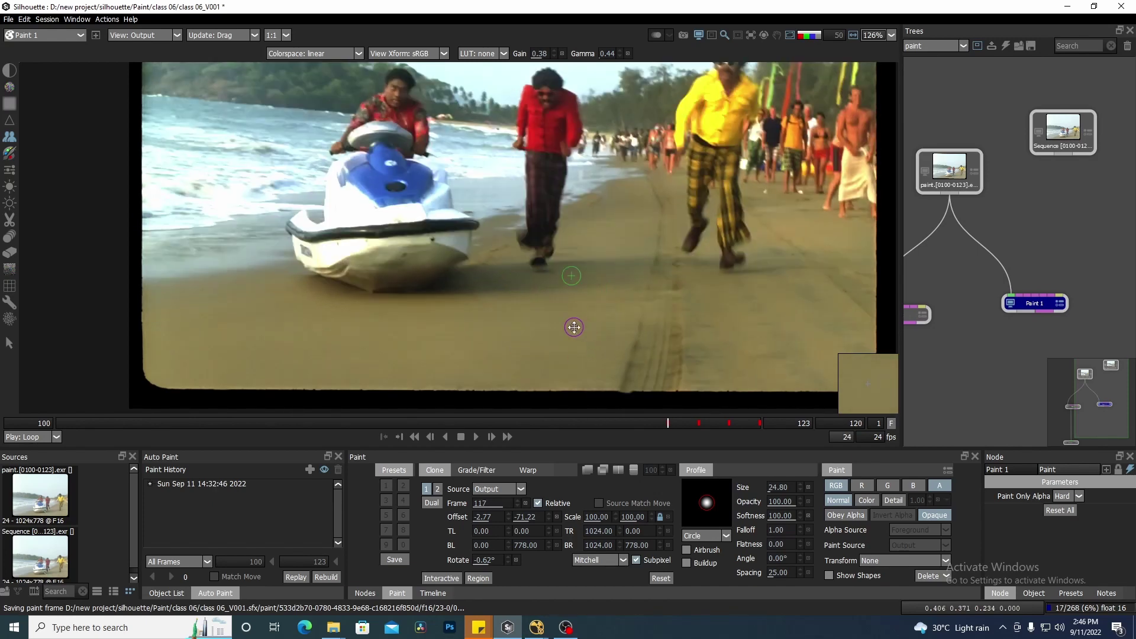
{"action": "left_click_drag", "start_coordinate": [573, 327], "coordinate": [597, 314]}
{"action": "left_click_drag", "start_coordinate": [694, 379], "coordinate": [689, 378]}
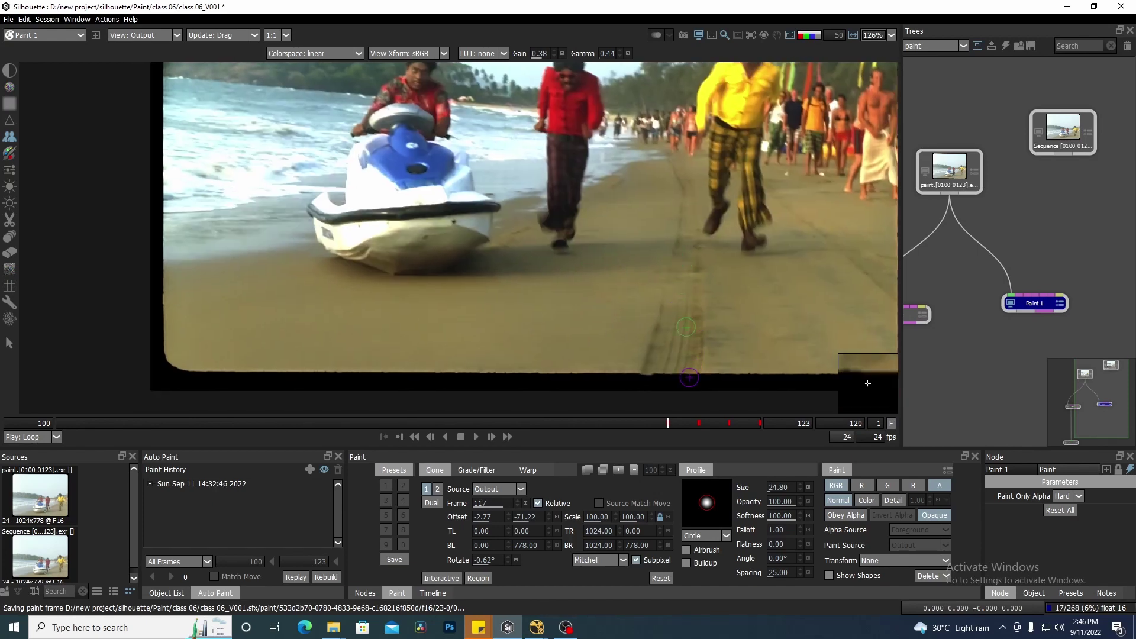
{"action": "key", "text": "Right"}
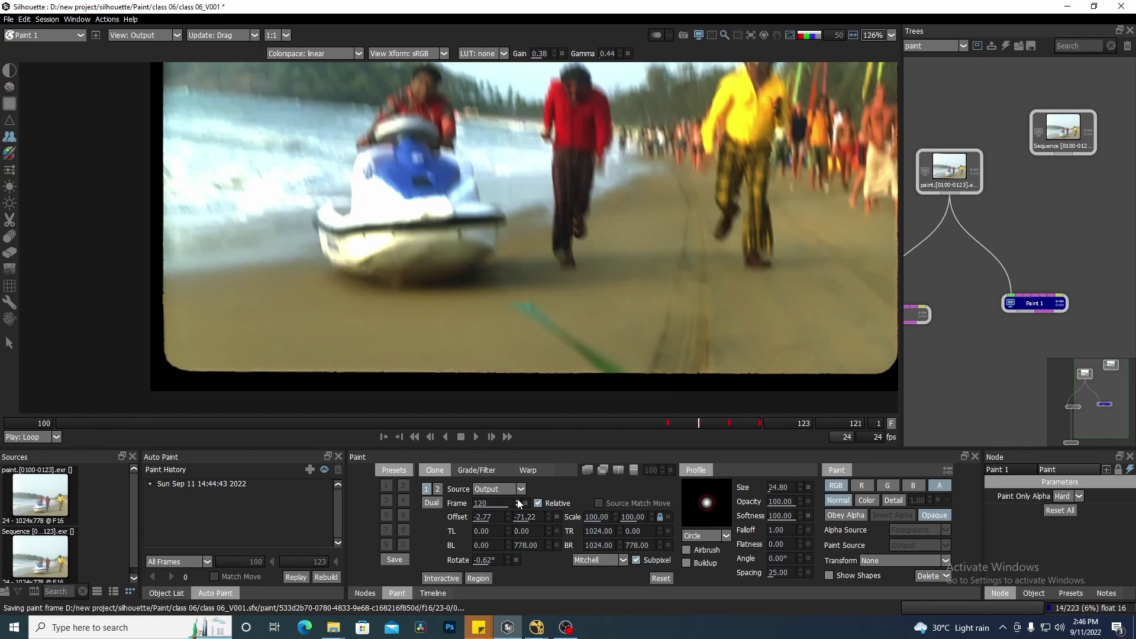
{"action": "left_click_drag", "start_coordinate": [561, 318], "coordinate": [545, 309]}
{"action": "key", "text": "z"}
{"action": "key", "text": "z"}
{"action": "key", "text": "z"}
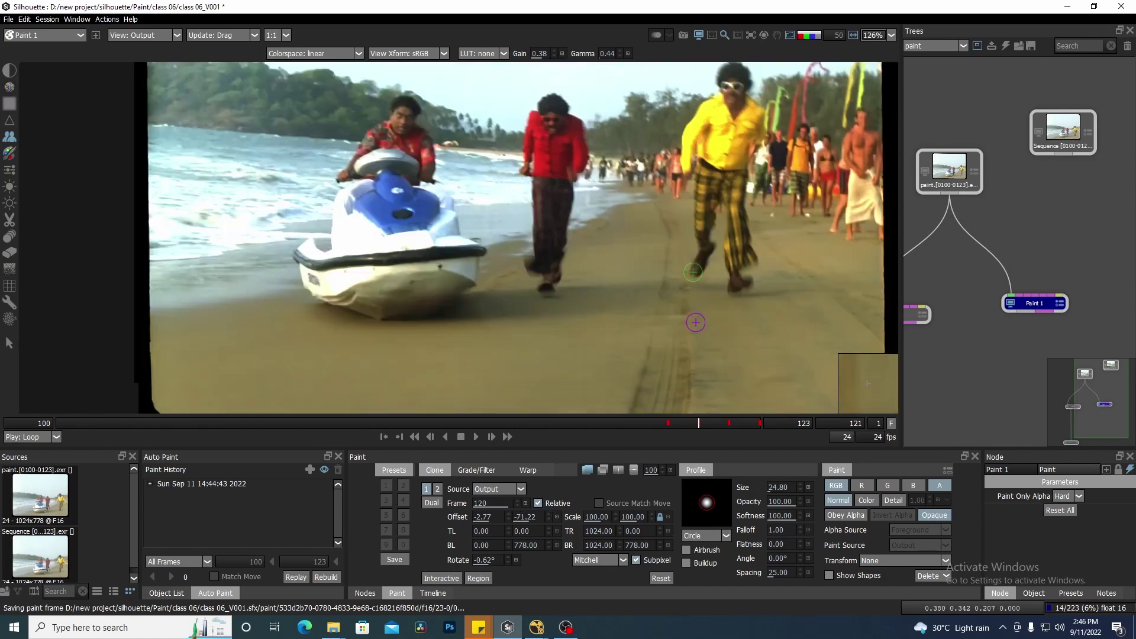
- Nudge the clone source on frame 121 vertically to an offset of about -20.56 to line up the jet ski
{"action": "key", "text": "Up"}
{"action": "key", "text": "Up"}
{"action": "key", "text": "Up"}
{"action": "key", "text": "Up"}
{"action": "key", "text": "Up"}
{"action": "key", "text": "Up"}
{"action": "key", "text": "Up"}
{"action": "key", "text": "Up"}
{"action": "key", "text": "Up"}
{"action": "key", "text": "Up"}
{"action": "key", "text": "Up"}
{"action": "key", "text": "Up"}
{"action": "key", "text": "Up"}
{"action": "key", "text": "Up"}
{"action": "key", "text": "Up"}
{"action": "key", "text": "Up"}
{"action": "key", "text": "Up"}
{"action": "key", "text": "Up"}
{"action": "key", "text": "Up"}
{"action": "key", "text": "Up"}
{"action": "key", "text": "alt+Down"}
{"action": "key", "text": "alt+Down"}
{"action": "key", "text": "alt+Down"}
{"action": "key", "text": "alt+Down"}
{"action": "key", "text": "alt+Down"}
{"action": "key", "text": "alt+Down"}
{"action": "key", "text": "alt+Down"}
{"action": "key", "text": "alt+Down"}
{"action": "key", "text": "alt+Down"}
{"action": "key", "text": "alt+Down"}
{"action": "key", "text": "alt+Down"}
{"action": "key", "text": "alt+Down"}
{"action": "key", "text": "alt+Down"}
{"action": "key", "text": "alt+Down"}
{"action": "key", "text": "alt+Down"}
{"action": "key", "text": "alt+Down"}
{"action": "key", "text": "alt+Down"}
{"action": "key", "text": "alt+Down"}
{"action": "key", "text": "alt+Down"}
{"action": "key", "text": "alt+Down"}
{"action": "key", "text": "alt+Down"}
{"action": "key", "text": "alt+Down"}
{"action": "key", "text": "alt+Down"}
{"action": "key", "text": "alt+Down"}
{"action": "key", "text": "alt+Down"}
{"action": "key", "text": "alt+Down"}
{"action": "key", "text": "alt+Down"}
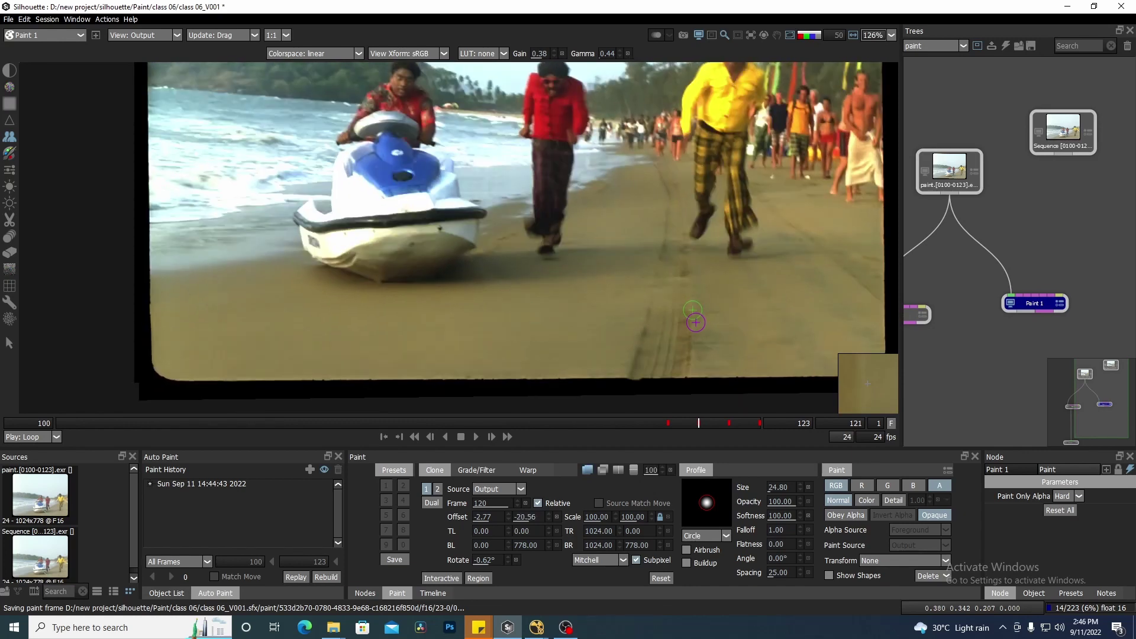
- Fine-tune the clone offset on frame 121 to about -5.93, -18.98, comparing the jet ski with the overlay on and off
{"action": "key", "text": "o"}
{"action": "key", "text": "o"}
{"action": "key", "text": "o"}
{"action": "key", "text": "o"}
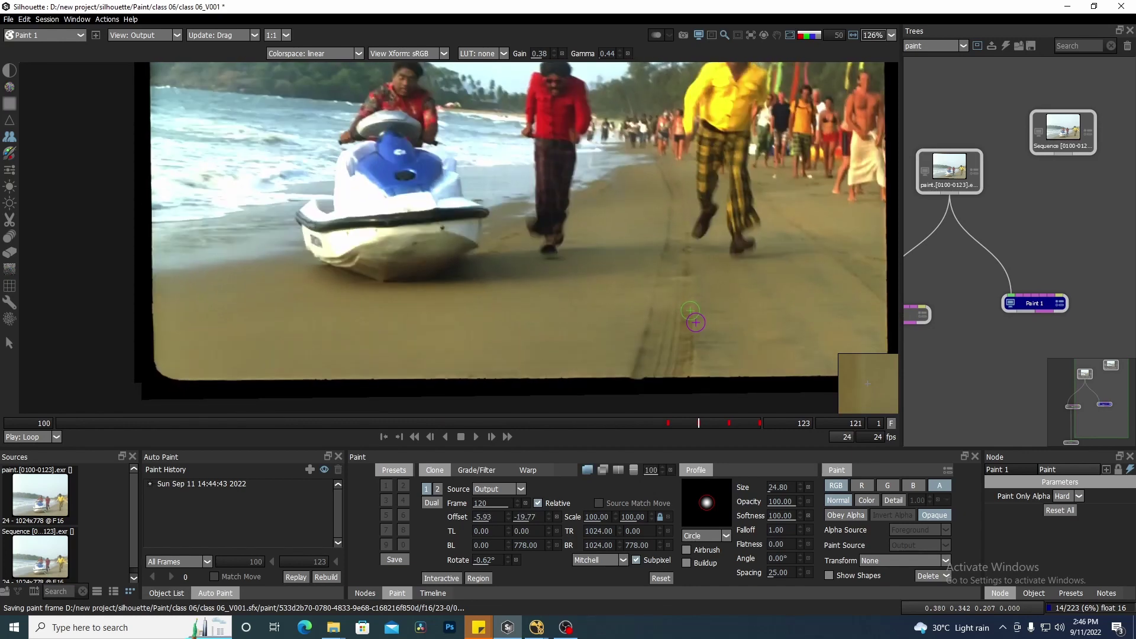
{"action": "key", "text": "alt+Down"}
{"action": "key", "text": "alt+Down"}
{"action": "key", "text": "alt+Left"}
{"action": "key", "text": "o"}
{"action": "key", "text": "o"}
{"action": "key", "text": "o"}
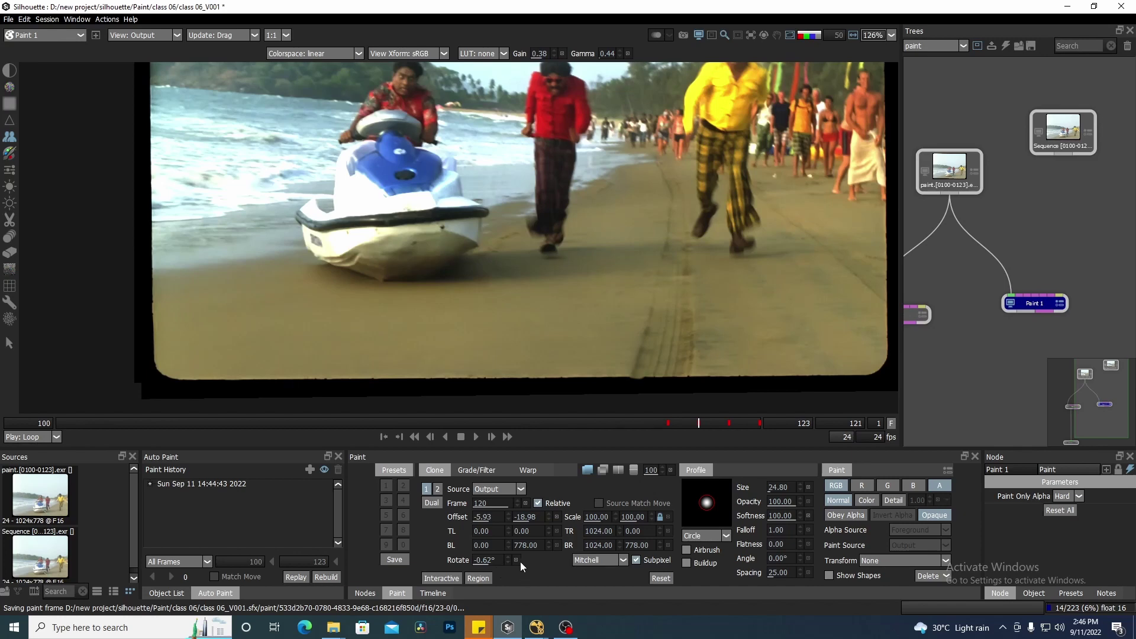
- Reset the clone source's rotation to 0° and reduce its scale to 99% on frame 121
{"action": "left_click", "coordinate": [517, 560]}
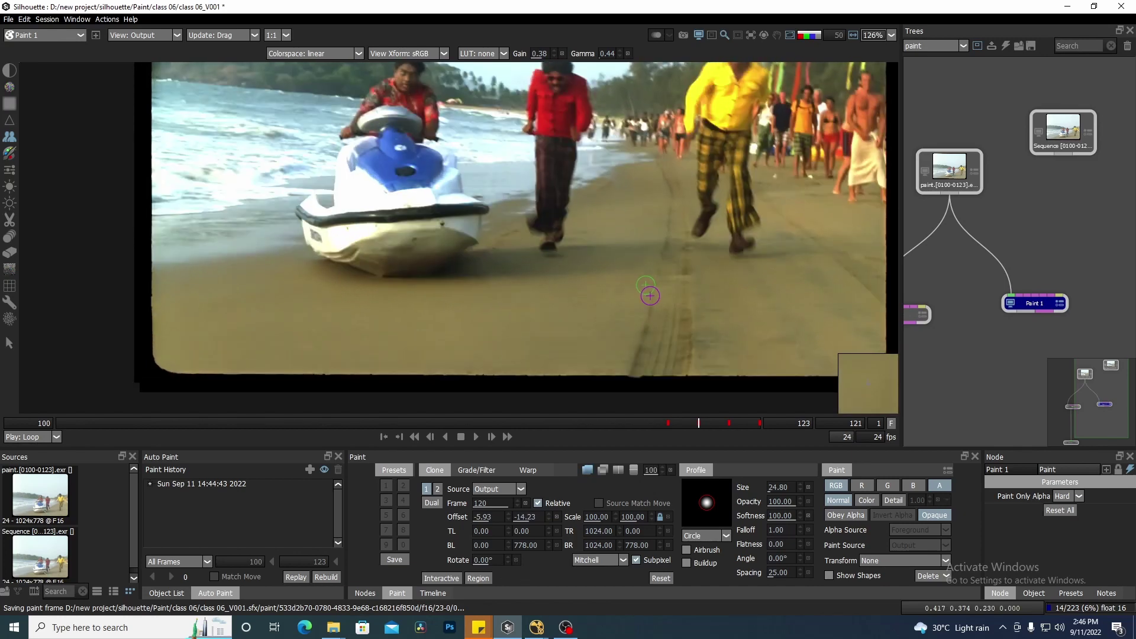
{"action": "scroll", "coordinate": [649, 296], "scroll_direction": "up", "scroll_amount": 3}
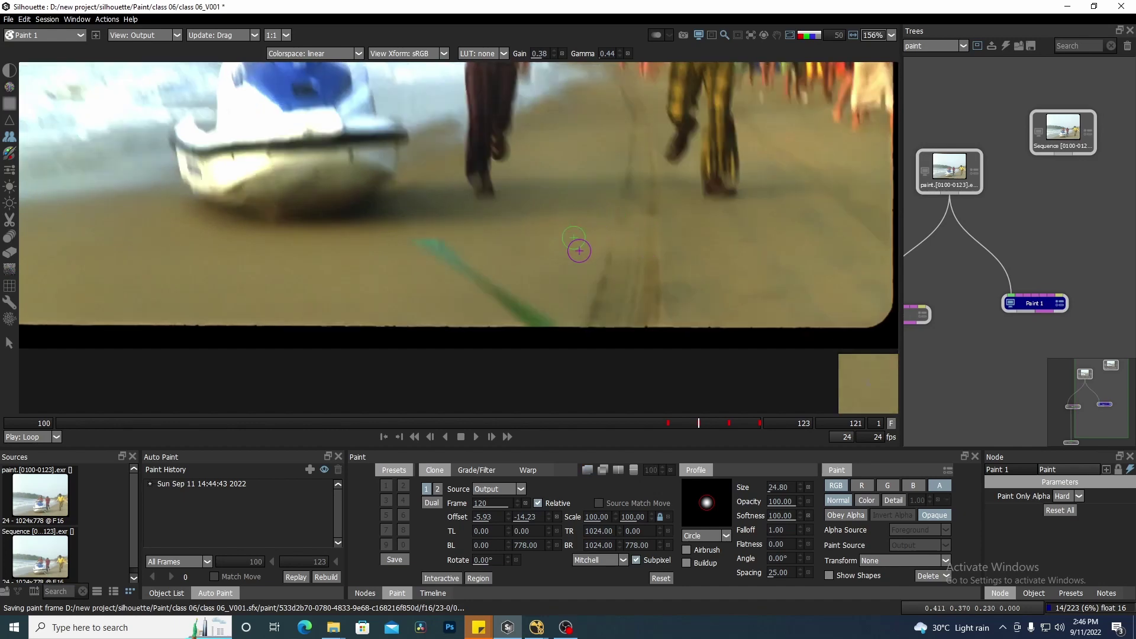
{"action": "left_click", "coordinate": [651, 520]}
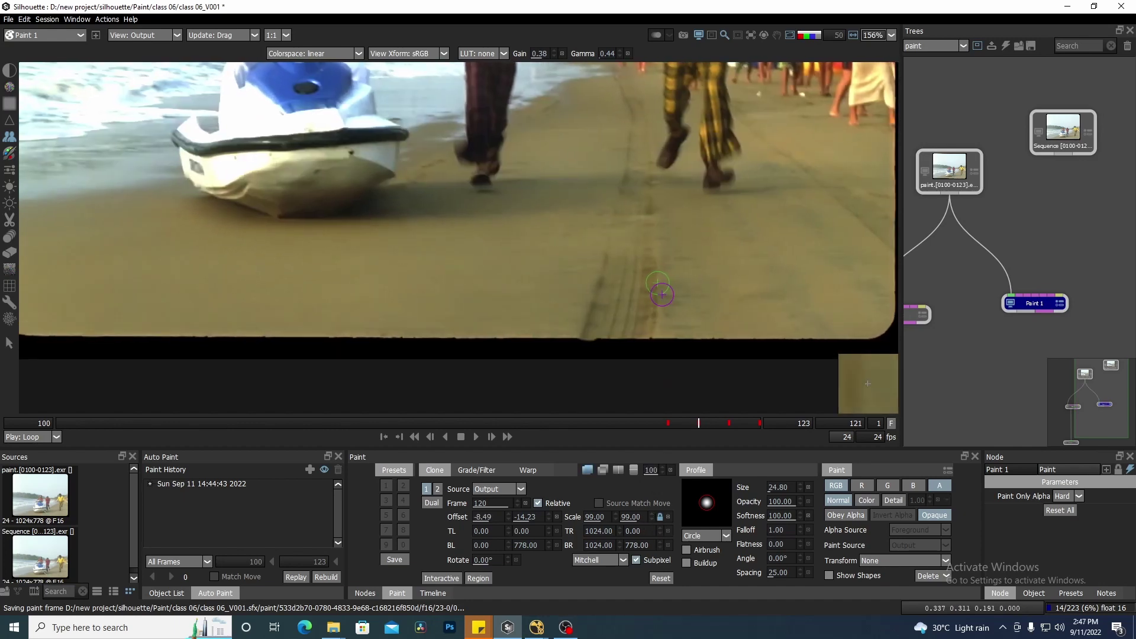
- Realign the scaled clone source on frame 121 to offset -11.69, -13.59, comparing the sand and hull with the overlay on and off
{"action": "key", "text": "Left"}
{"action": "key", "text": "o"}
{"action": "key", "text": "o"}
{"action": "key", "text": "o"}
{"action": "key", "text": "o"}
{"action": "key", "text": "Left"}
{"action": "key", "text": "Left"}
{"action": "key", "text": "Left"}
{"action": "key", "text": "Left"}
{"action": "key", "text": "Left"}
{"action": "key", "text": "o"}
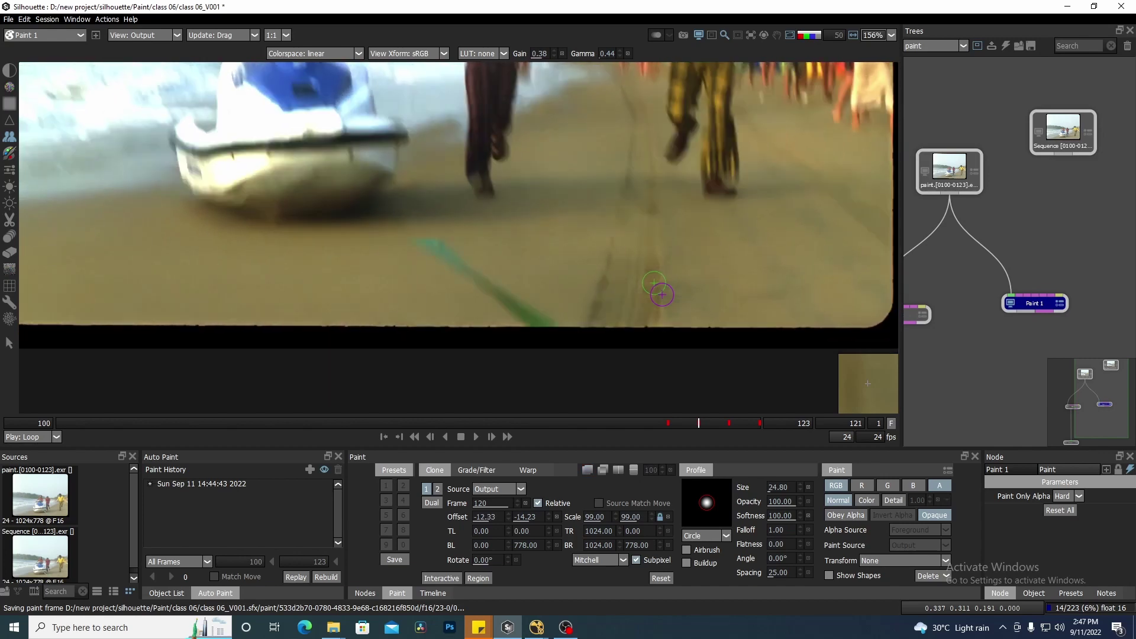
{"action": "key", "text": "o"}
{"action": "key", "text": "o"}
{"action": "key", "text": "o"}
{"action": "key", "text": "o"}
{"action": "key", "text": "o"}
{"action": "key", "text": "o"}
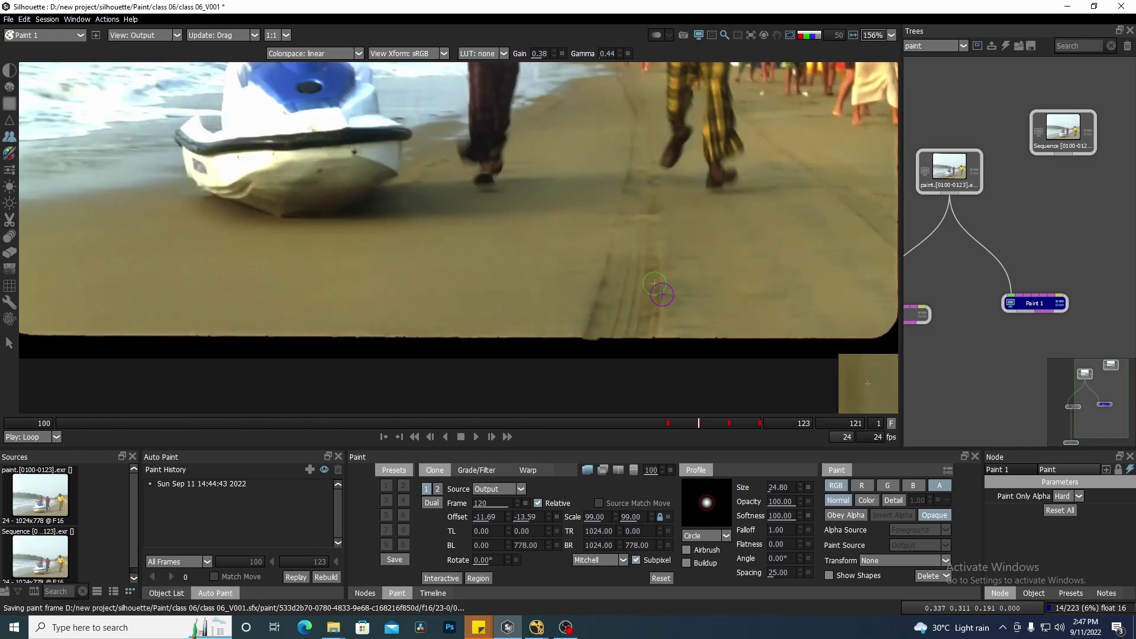
{"action": "key", "text": "o"}
{"action": "key", "text": "o"}
{"action": "key", "text": "o"}
{"action": "key", "text": "o"}
{"action": "key", "text": "o"}
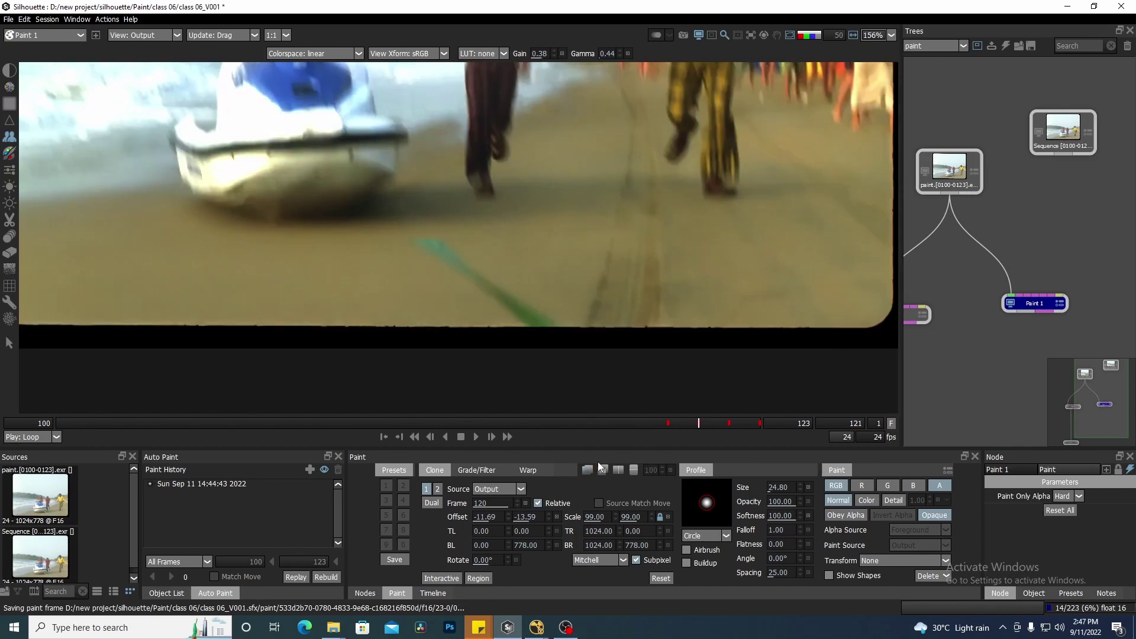
- Compare the source with frame 121 in a split view near the tyre tracks and set the source's vertical blur to 4
{"action": "left_click", "coordinate": [618, 471]}
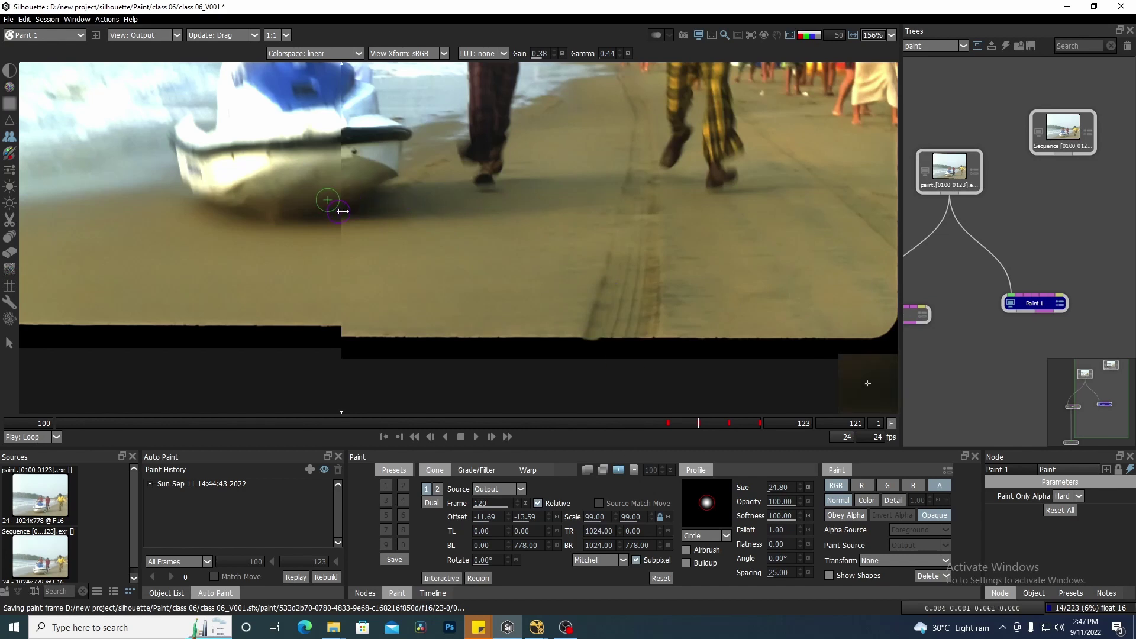
{"action": "mouse_move", "coordinate": [342, 212]}
{"action": "left_mouse_down"}
{"action": "mouse_move", "coordinate": [641, 337]}
{"action": "mouse_move", "coordinate": [600, 371]}
{"action": "left_mouse_up"}
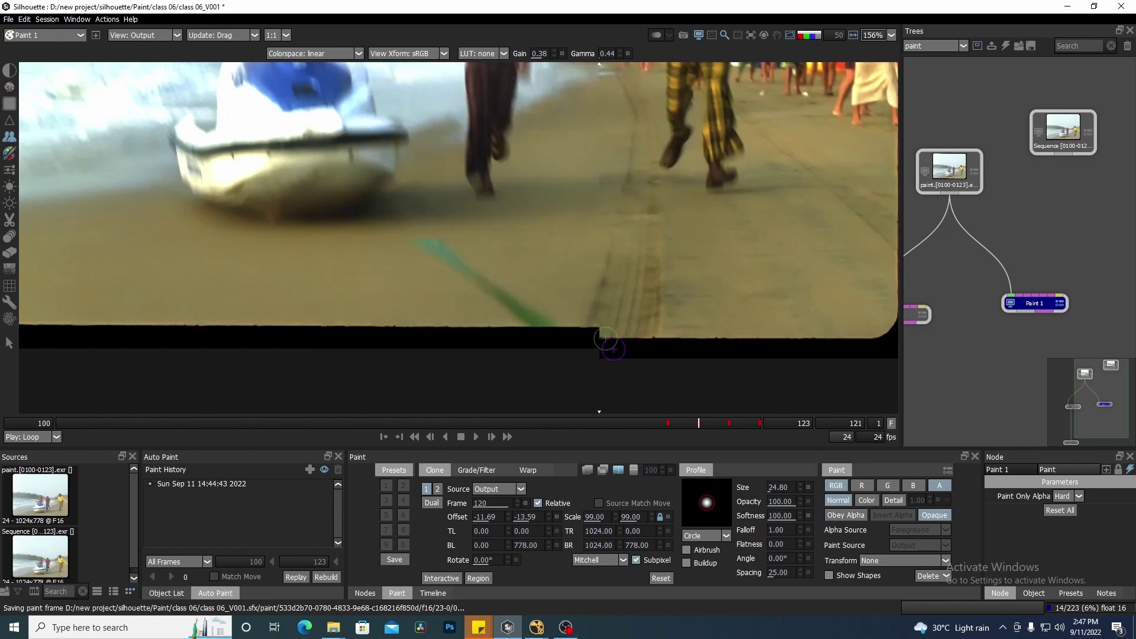
{"action": "scroll", "coordinate": [604, 339], "scroll_direction": "up", "scroll_amount": 4}
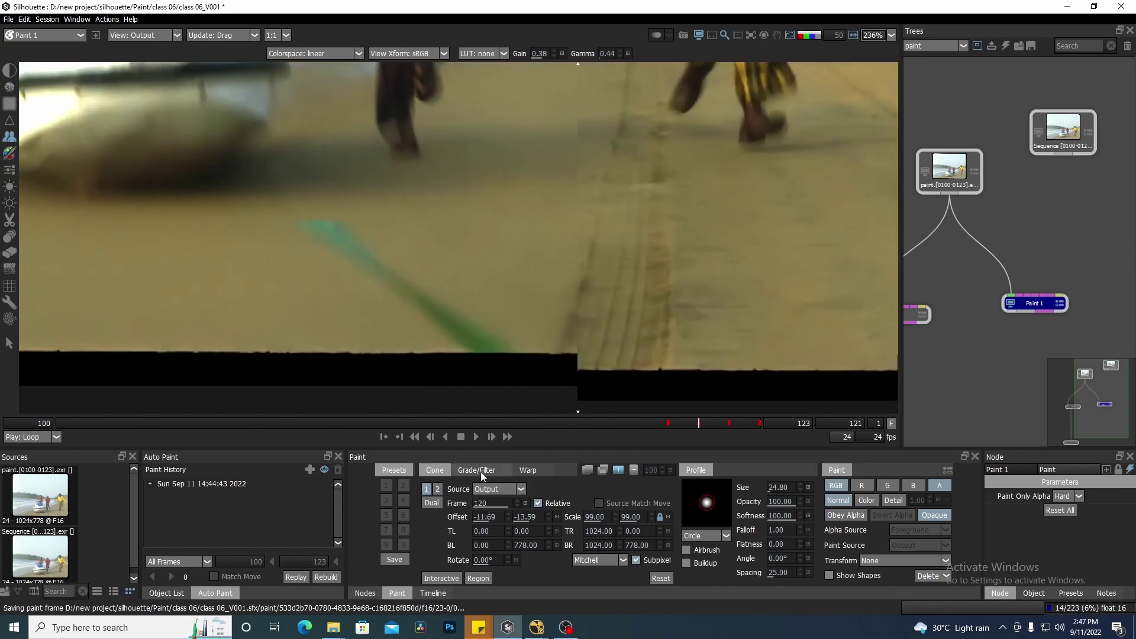
{"action": "left_click", "coordinate": [478, 471]}
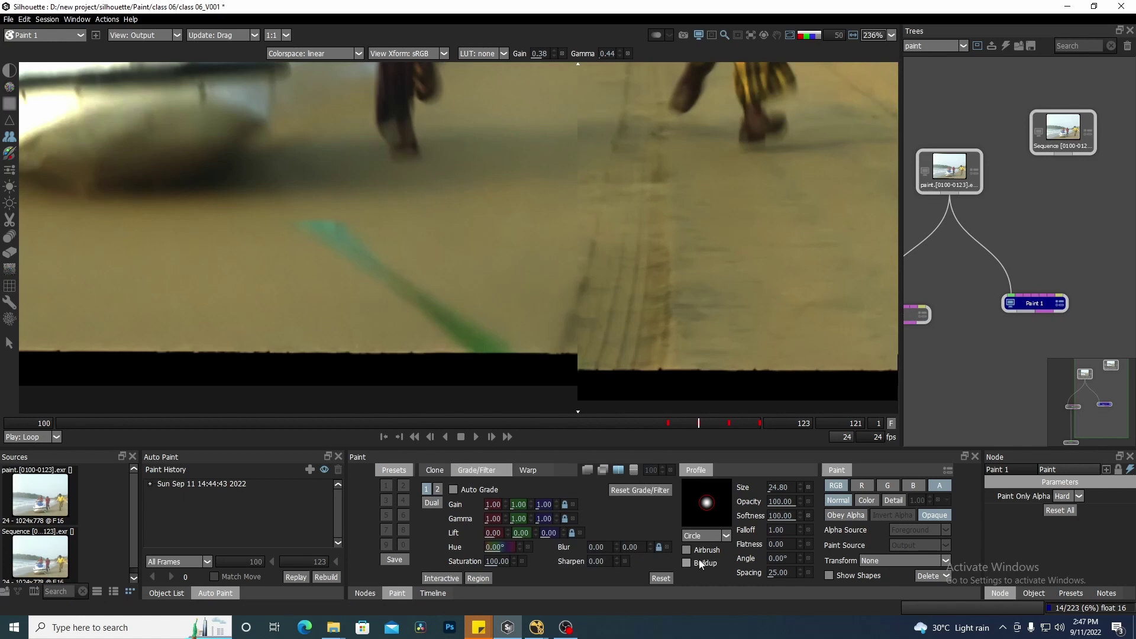
{"action": "left_click", "coordinate": [650, 543]}
{"action": "left_click", "coordinate": [650, 543]}
{"action": "left_click", "coordinate": [650, 544]}
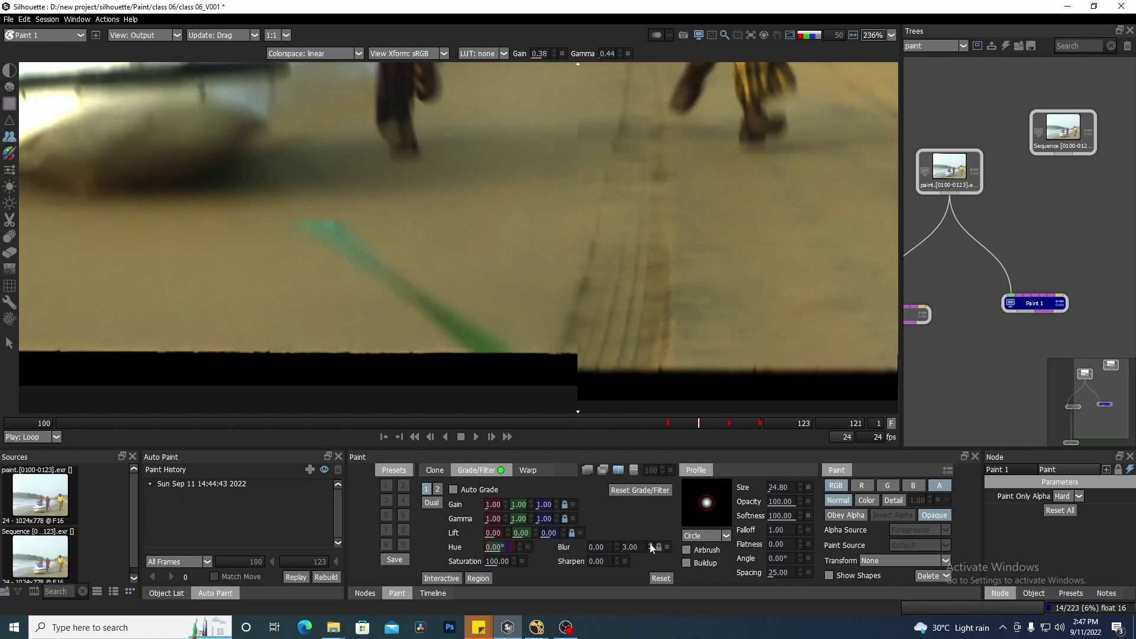
{"action": "left_click", "coordinate": [650, 544]}
- Clone the green strap out of the sand in frame 121 with a brush size of 38.23 and inspect the patch
{"action": "scroll", "coordinate": [559, 332], "scroll_direction": "down", "scroll_amount": 4}
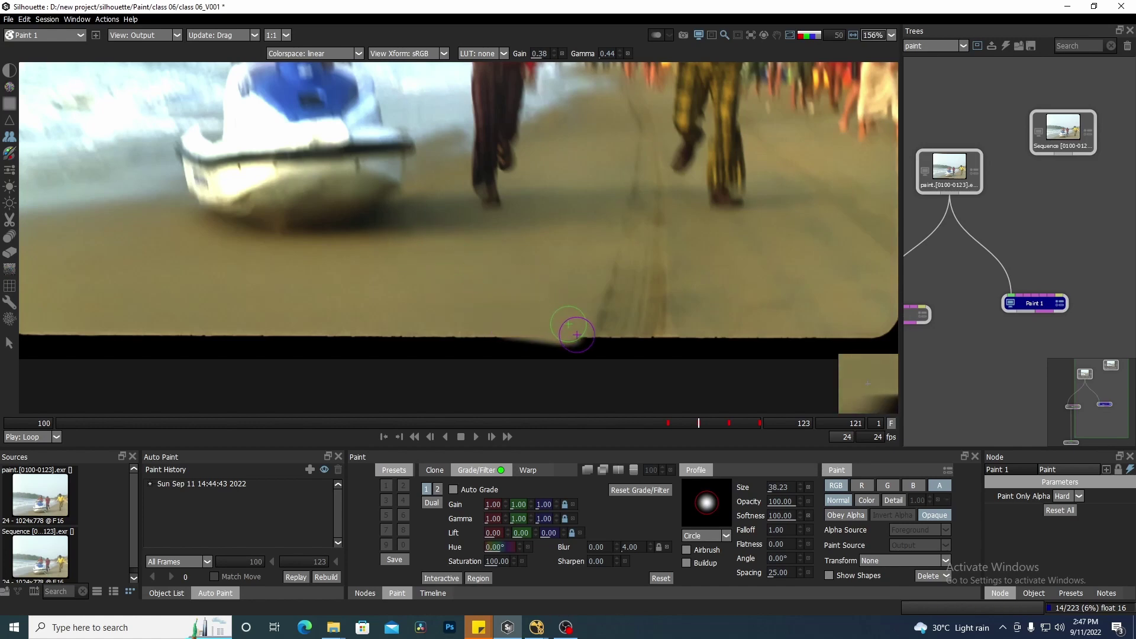
{"action": "scroll", "coordinate": [593, 334], "scroll_direction": "down", "scroll_amount": 9}
{"action": "mouse_move", "coordinate": [585, 332]}
{"action": "left_mouse_down"}
{"action": "mouse_move", "coordinate": [584, 370]}
{"action": "mouse_move", "coordinate": [574, 341]}
{"action": "left_mouse_up"}
{"action": "scroll", "coordinate": [586, 342], "scroll_direction": "up", "scroll_amount": 4}
- On frame 122, overlay painted frame 121 as the clone source and nudge its vertical offset to about -33.46
{"action": "key", "text": "Right"}
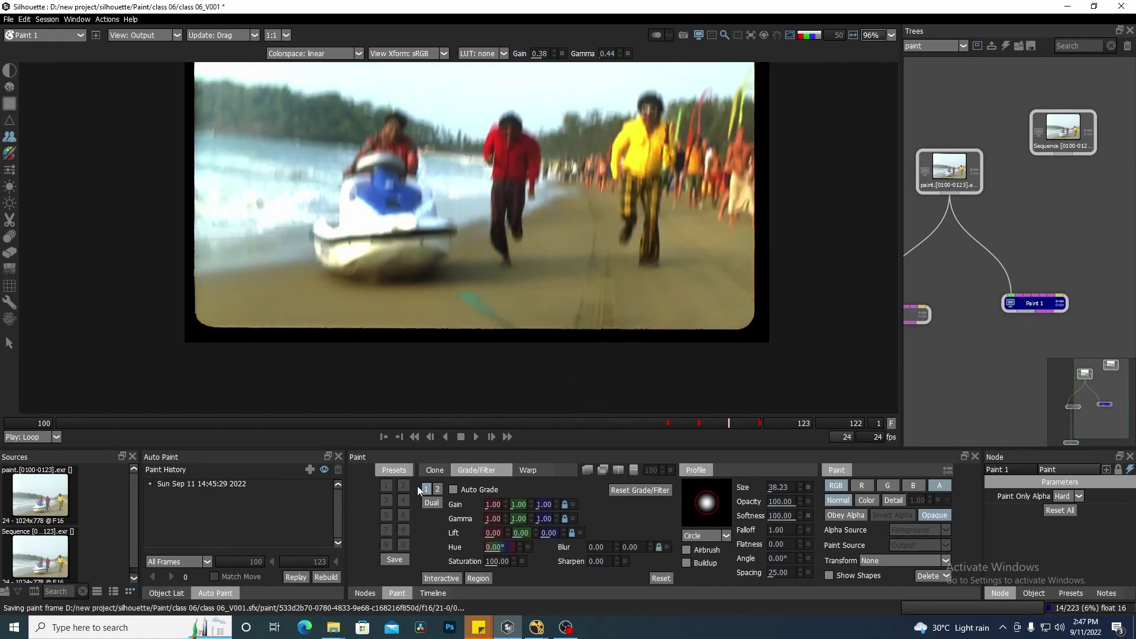
{"action": "left_click", "coordinate": [438, 473]}
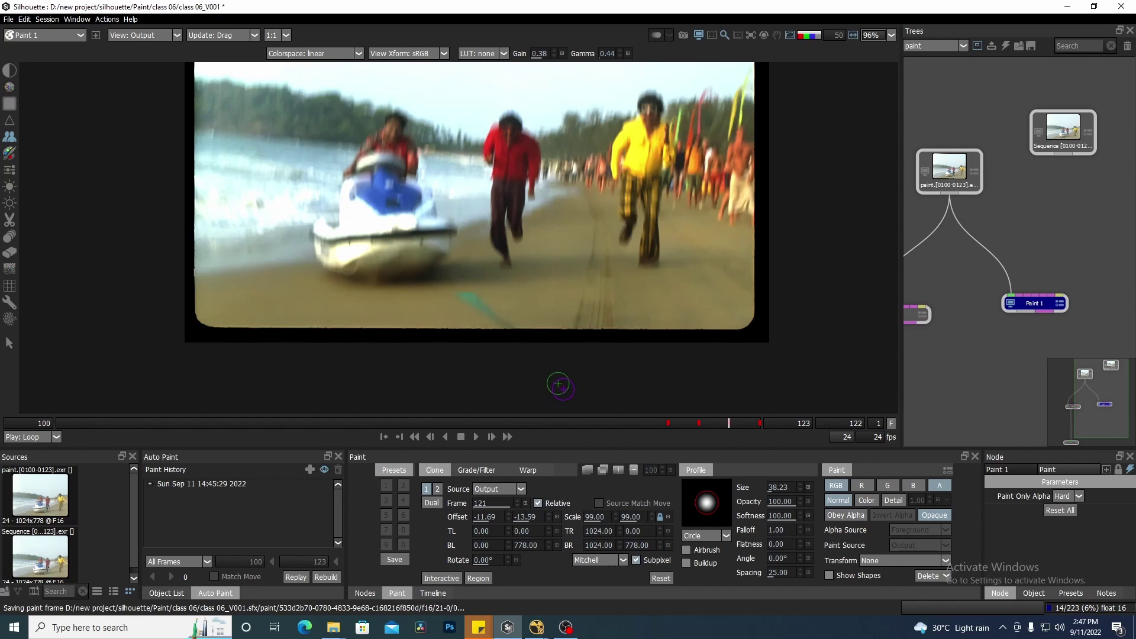
{"action": "scroll", "coordinate": [562, 314], "scroll_direction": "up", "scroll_amount": 4}
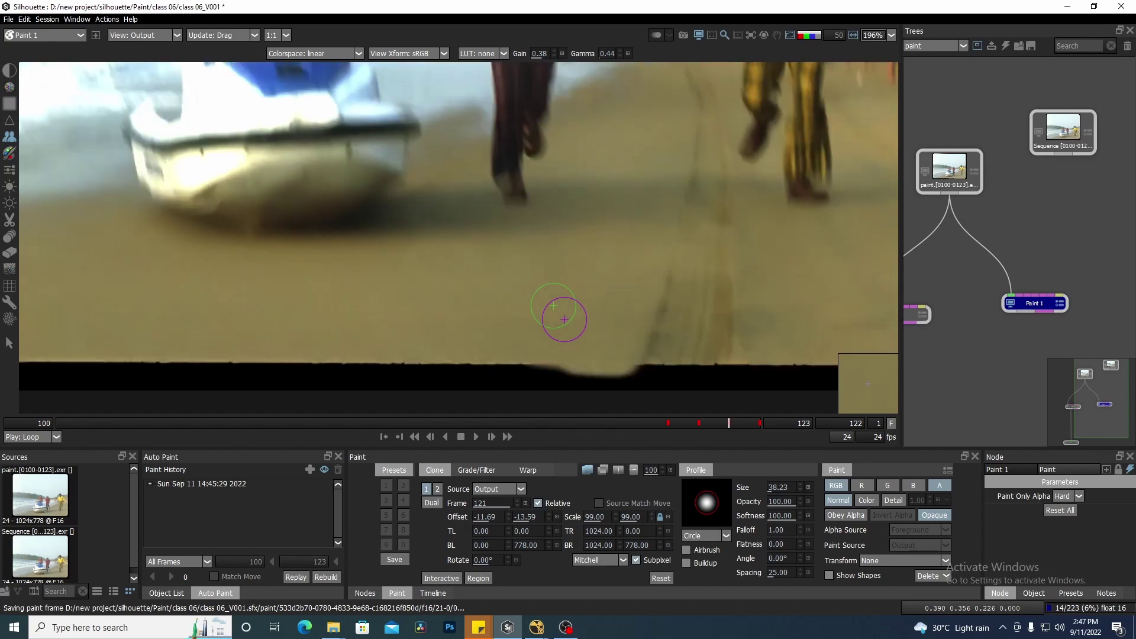
{"action": "key", "text": "Down"}
{"action": "key", "text": "Down"}
{"action": "key", "text": "Down"}
{"action": "key", "text": "Down"}
{"action": "key", "text": "Down"}
{"action": "key", "text": "Down"}
{"action": "key", "text": "Down"}
{"action": "key", "text": "Down"}
{"action": "key", "text": "Down"}
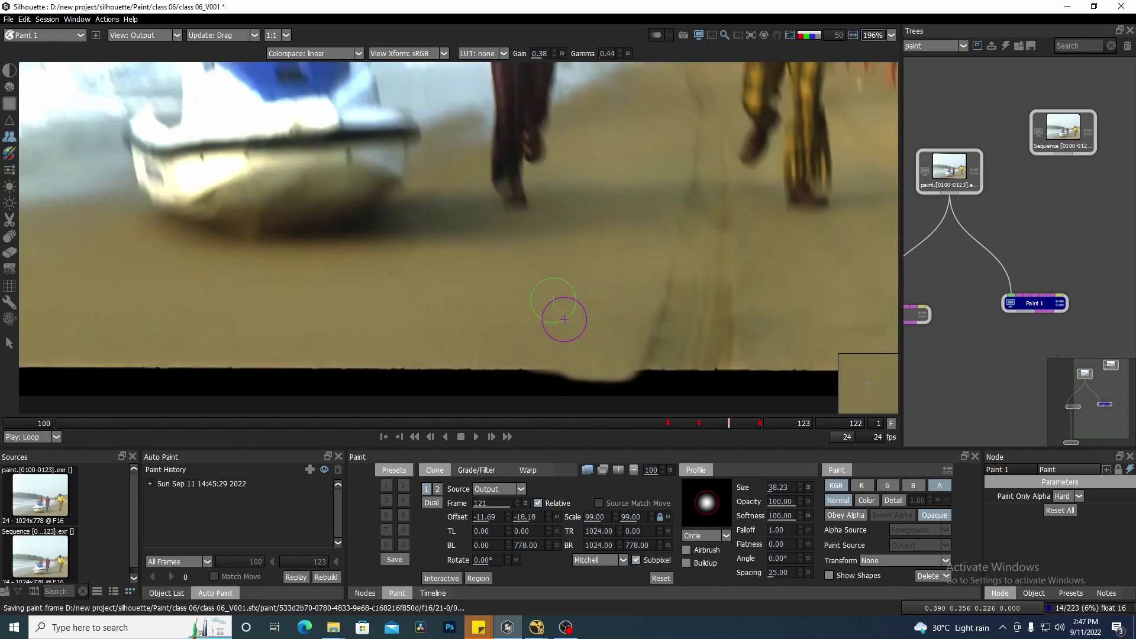
{"action": "key", "text": "Up"}
{"action": "key", "text": "Up"}
{"action": "key", "text": "Up"}
{"action": "key", "text": "Up"}
{"action": "key", "text": "Up"}
{"action": "key", "text": "Up"}
{"action": "key", "text": "Up"}
{"action": "key", "text": "Up"}
{"action": "key", "text": "Up"}
{"action": "key", "text": "Up"}
{"action": "key", "text": "Up"}
{"action": "key", "text": "Up"}
{"action": "key", "text": "Up"}
{"action": "key", "text": "Up"}
{"action": "key", "text": "Up"}
{"action": "key", "text": "Up"}
{"action": "key", "text": "Up"}
{"action": "key", "text": "Up"}
{"action": "key", "text": "Up"}
{"action": "key", "text": "Up"}
- On frame 122, nudge the frame 121 clone source to offset -7.11, -30.40, comparing it with the overlay on and off
{"action": "key", "text": "o"}
{"action": "key", "text": "Left"}
{"action": "key", "text": "Left"}
{"action": "key", "text": "Left"}
{"action": "key", "text": "Left"}
{"action": "key", "text": "Left"}
{"action": "key", "text": "Left"}
{"action": "key", "text": "Left"}
{"action": "key", "text": "Left"}
{"action": "key", "text": "Left"}
{"action": "key", "text": "Left"}
{"action": "key", "text": "Left"}
{"action": "key", "text": "Left"}
{"action": "key", "text": "Left"}
{"action": "key", "text": "Left"}
{"action": "key", "text": "Left"}
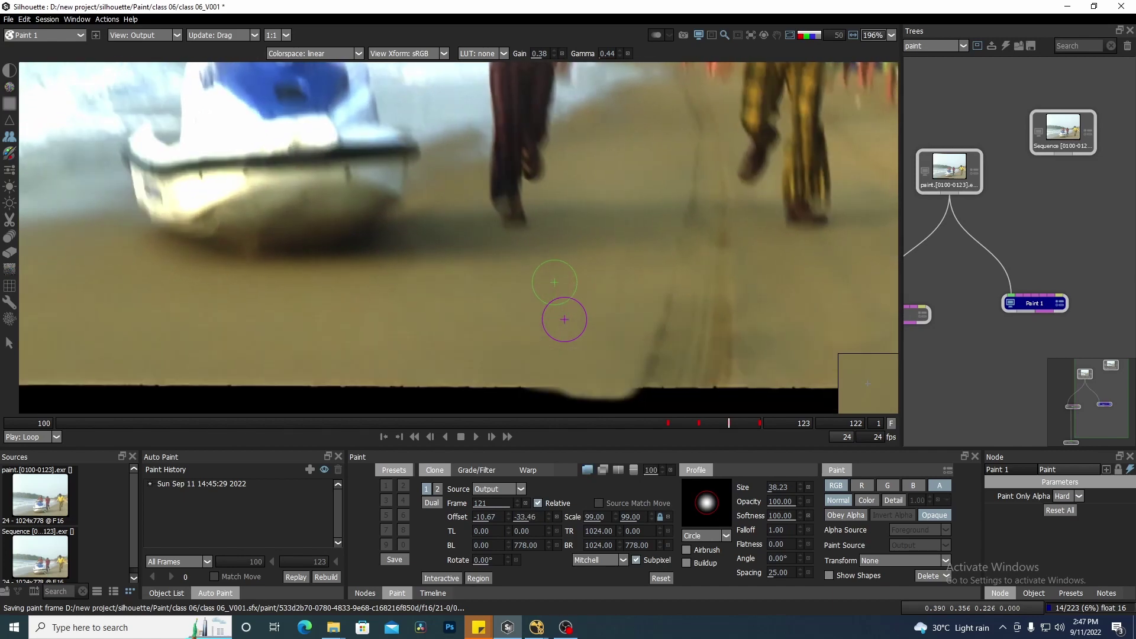
{"action": "key", "text": "o"}
{"action": "key", "text": "o"}
{"action": "key", "text": "Left"}
{"action": "key", "text": "Left"}
{"action": "key", "text": "Left"}
{"action": "key", "text": "Left"}
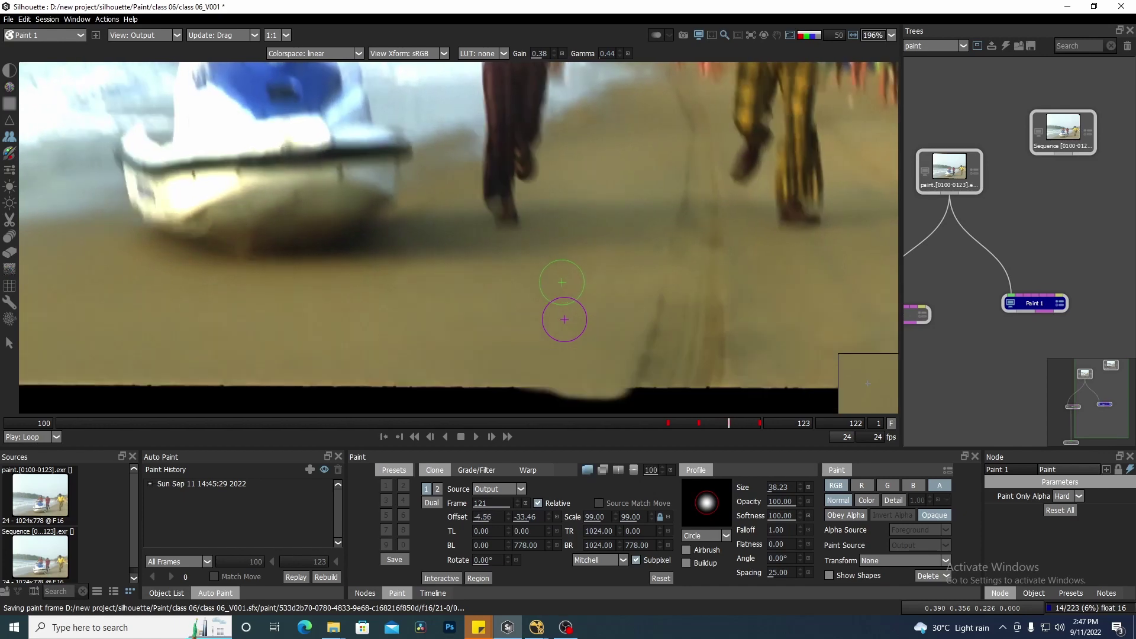
{"action": "key", "text": "Down"}
{"action": "key", "text": "Left"}
{"action": "key", "text": "Left"}
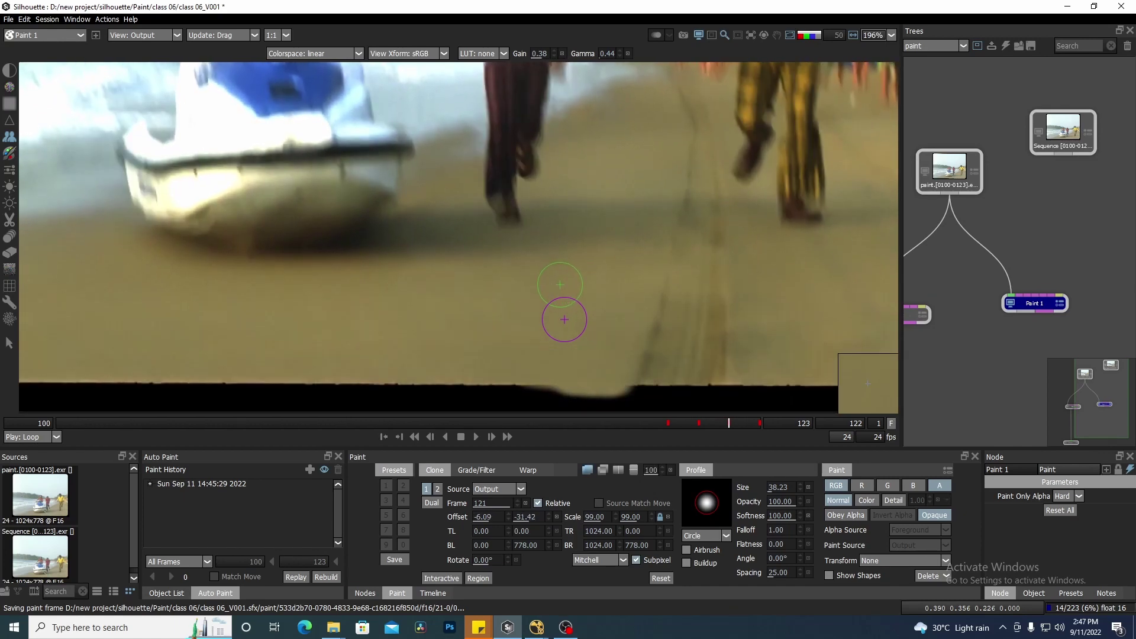
{"action": "key", "text": "Down"}
{"action": "key", "text": "Down"}
{"action": "key", "text": "Down"}
{"action": "key", "text": "Down"}
{"action": "key", "text": "Down"}
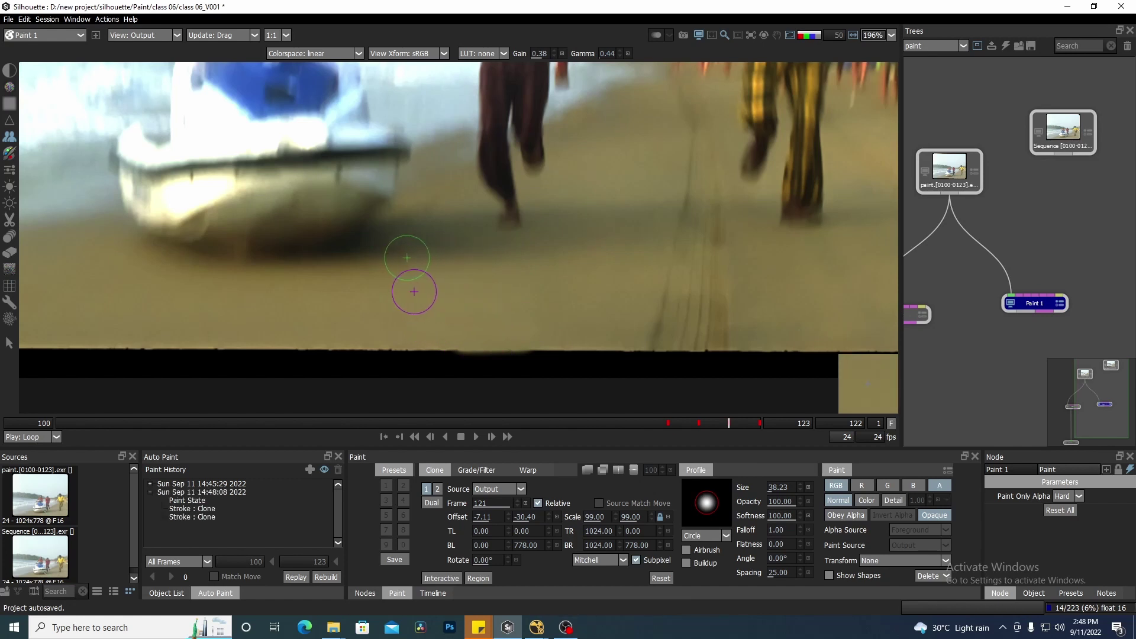
- Clone the green strap out of the sand in frame 122 with the aligned source and inspect the patch
{"action": "scroll", "coordinate": [571, 271], "scroll_direction": "down", "scroll_amount": 2}
{"action": "scroll", "coordinate": [496, 285], "scroll_direction": "up", "scroll_amount": 1}
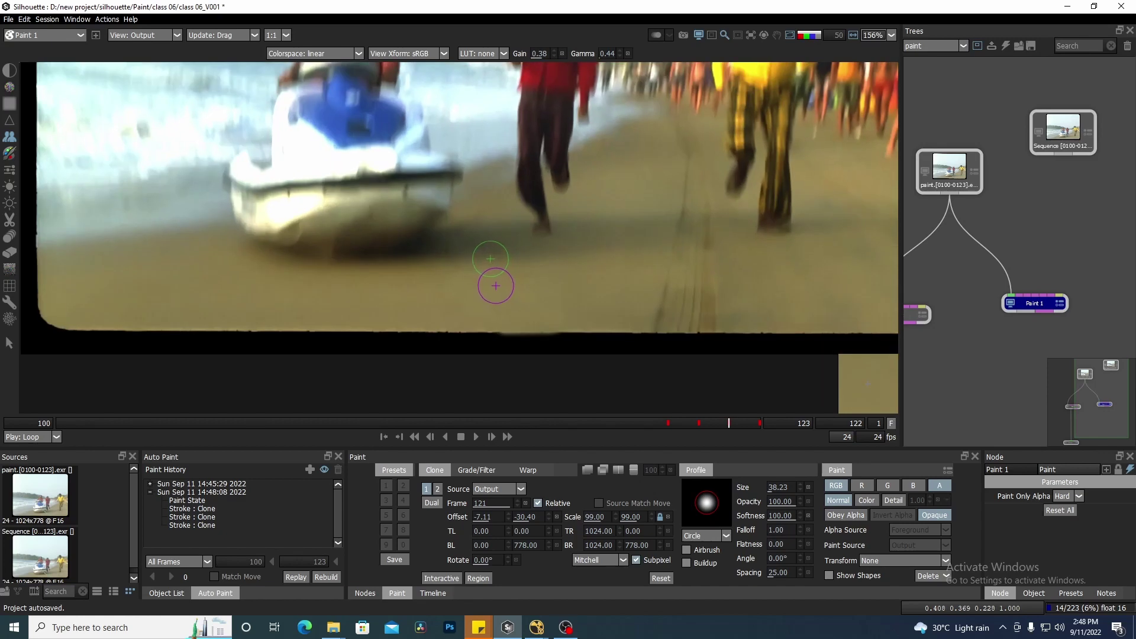
{"action": "scroll", "coordinate": [456, 282], "scroll_direction": "down", "scroll_amount": 2}
{"action": "scroll", "coordinate": [530, 311], "scroll_direction": "up", "scroll_amount": 1}
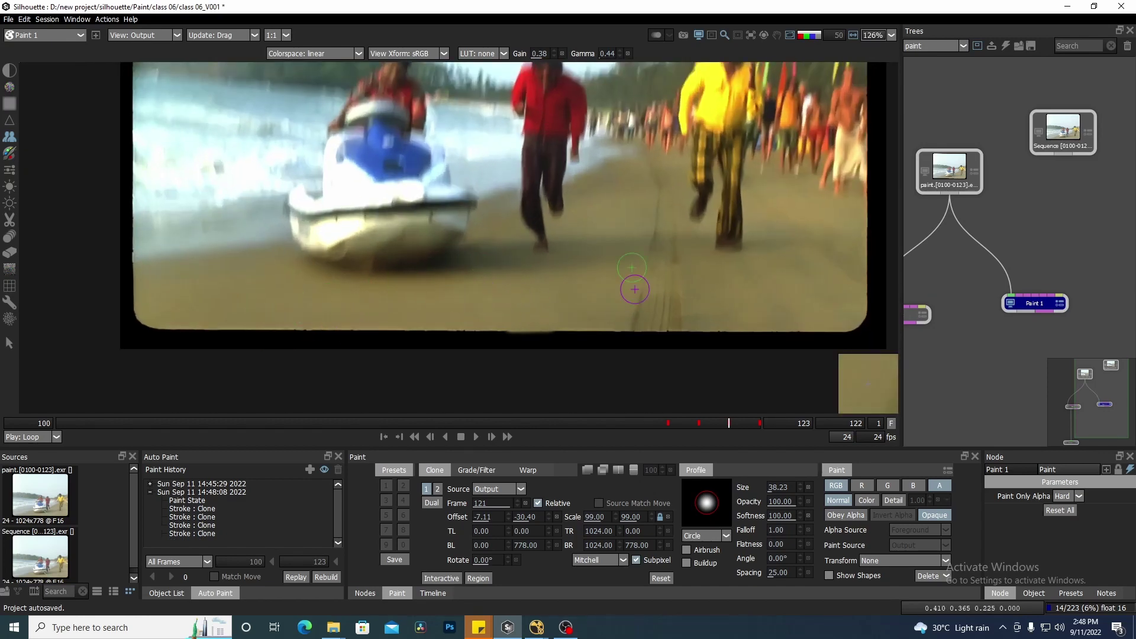
{"action": "scroll", "coordinate": [656, 326], "scroll_direction": "down", "scroll_amount": 1}
{"action": "scroll", "coordinate": [642, 321], "scroll_direction": "up", "scroll_amount": 1}
- Review the frames from 120 to 123 and, on frame 123, set the clone source frame to 120
{"action": "key", "text": "Right"}
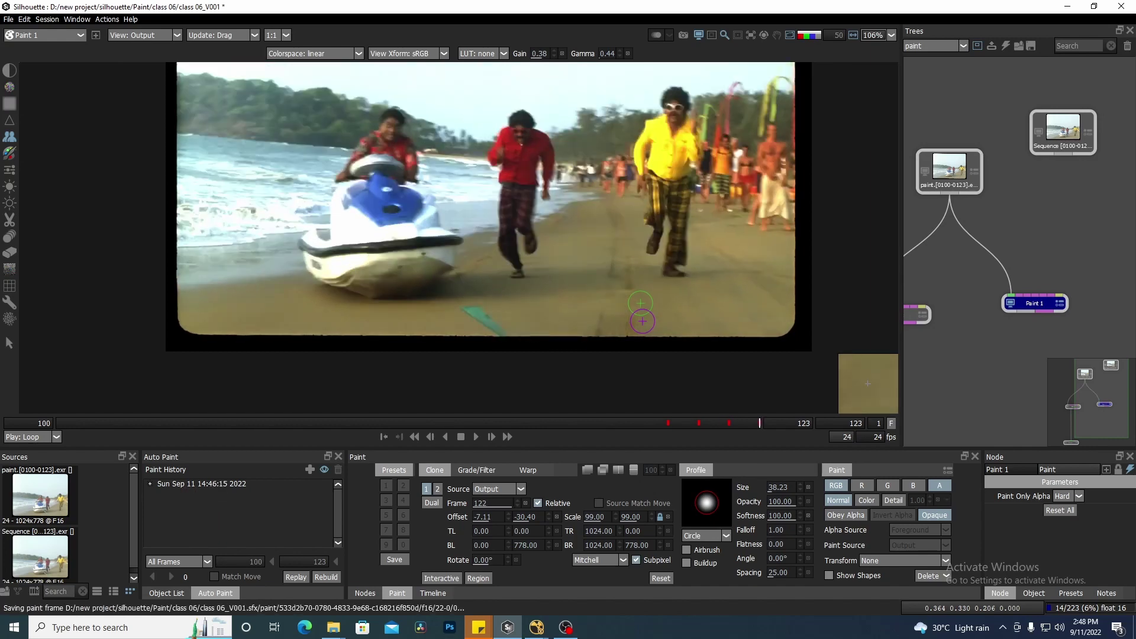
{"action": "left_click", "coordinate": [668, 427]}
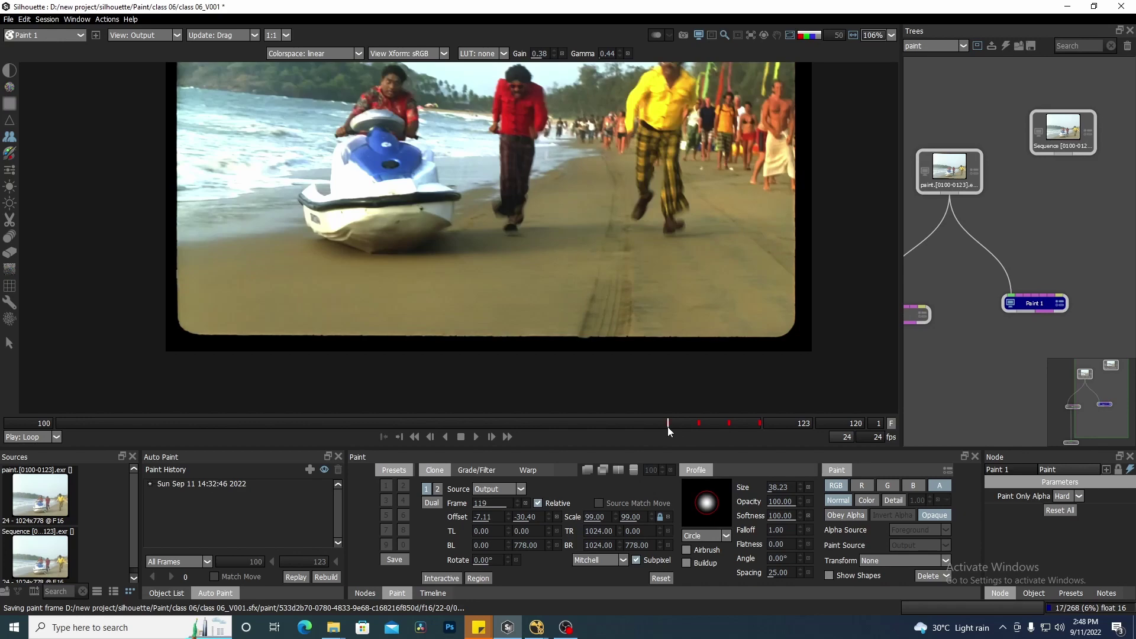
{"action": "left_click_drag", "start_coordinate": [668, 427], "coordinate": [814, 429]}
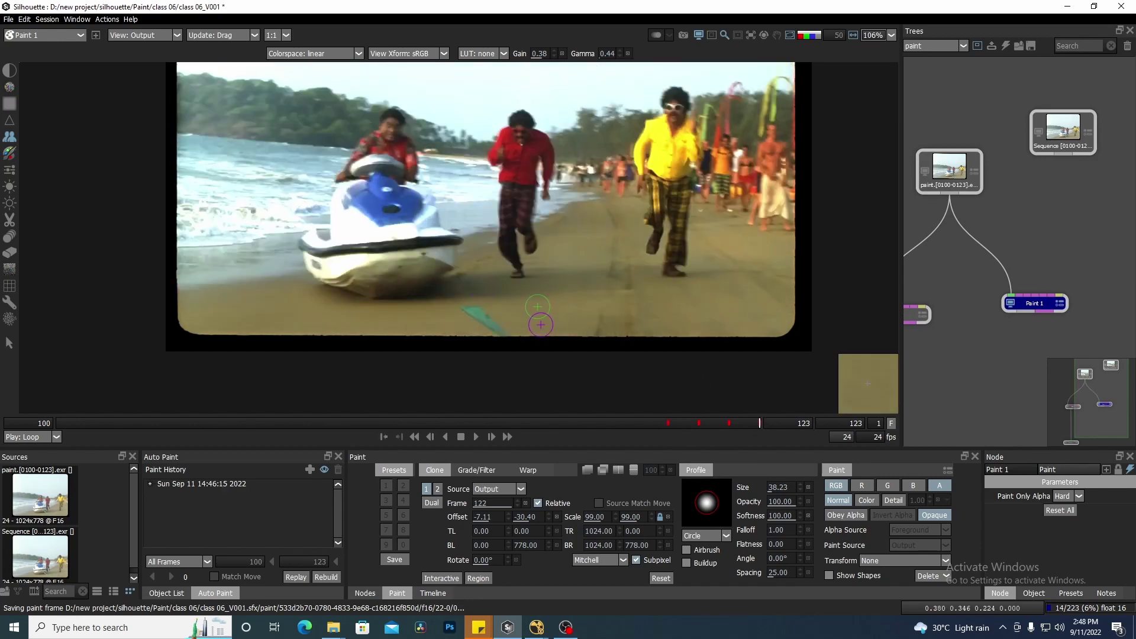
{"action": "left_click", "coordinate": [517, 507]}
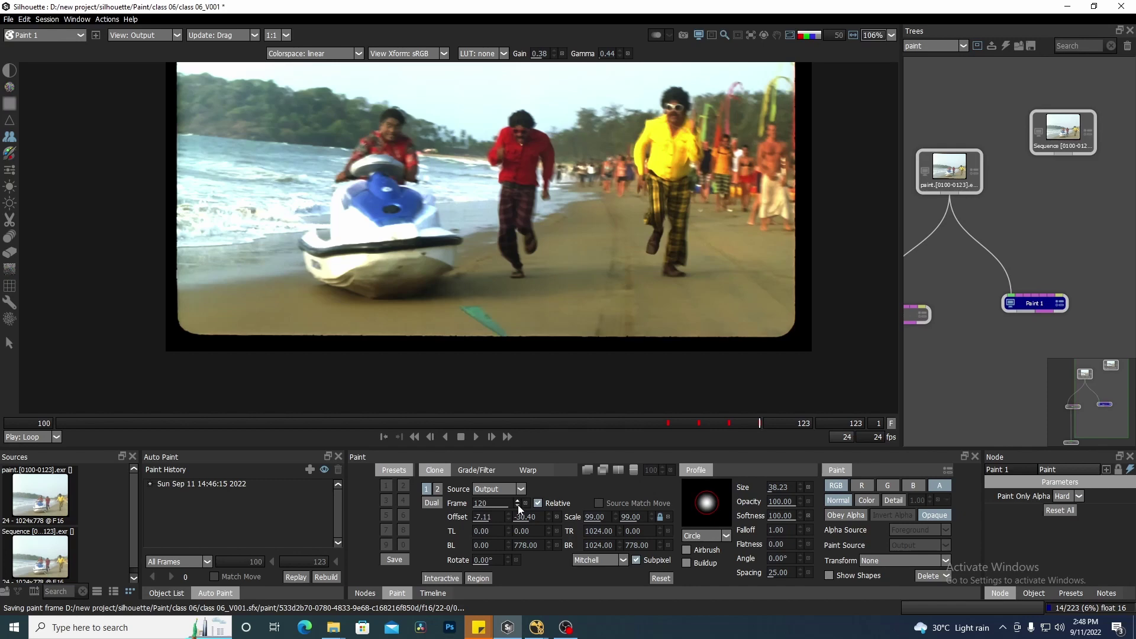
- Overlay the frame 120 source on frame 123 and shift it to offset -7.67, -61.02 to line up the sand
{"action": "scroll", "coordinate": [531, 338], "scroll_direction": "up", "scroll_amount": 4}
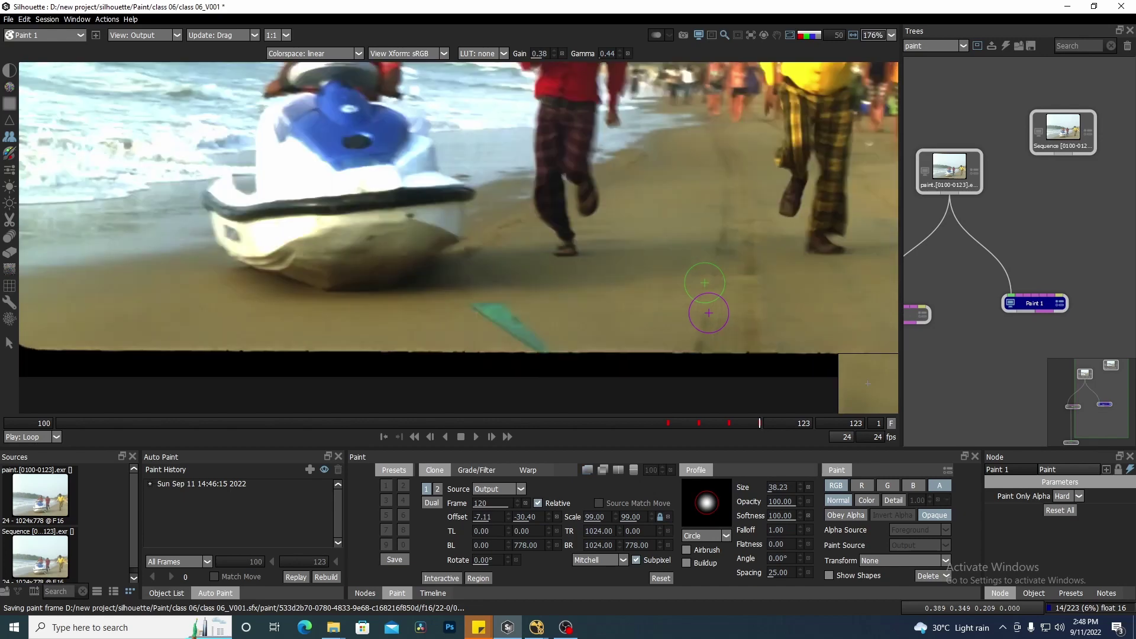
{"action": "key", "text": "Down"}
{"action": "key", "text": "Down"}
{"action": "key", "text": "Down"}
{"action": "key", "text": "Down"}
{"action": "key", "text": "Down"}
{"action": "key", "text": "Down"}
{"action": "key", "text": "Down"}
{"action": "key", "text": "Down"}
{"action": "key", "text": "Down"}
{"action": "key", "text": "Down"}
{"action": "key", "text": "Down"}
{"action": "key", "text": "Down"}
{"action": "key", "text": "Down"}
{"action": "key", "text": "Down"}
{"action": "key", "text": "Down"}
{"action": "key", "text": "Down"}
{"action": "key", "text": "Down"}
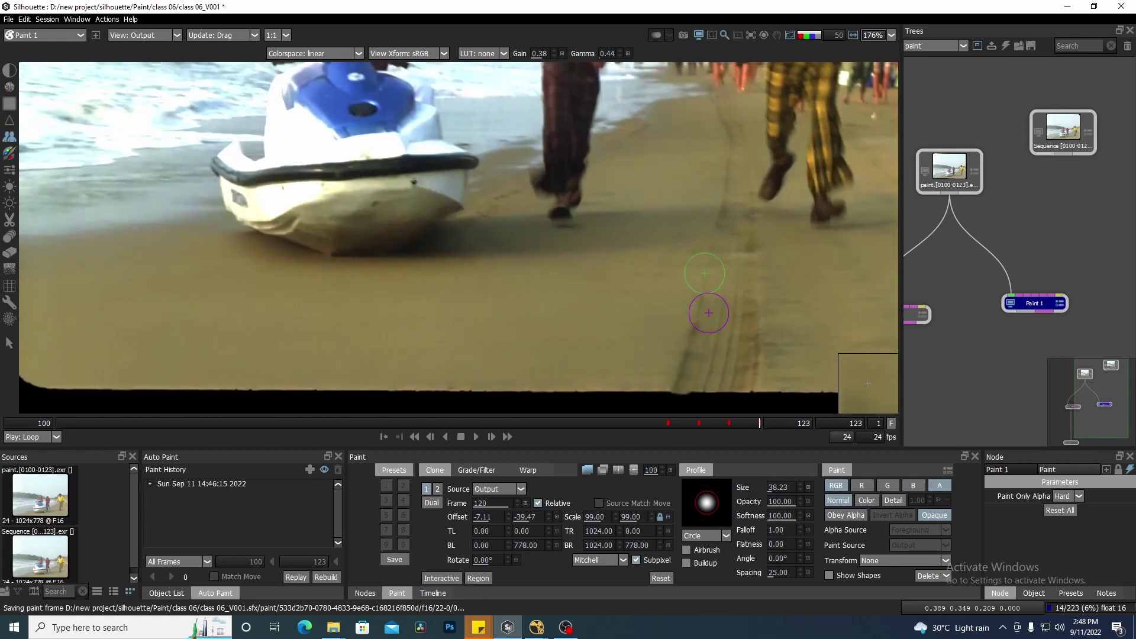
{"action": "key", "text": "Up"}
{"action": "key", "text": "Up"}
{"action": "key", "text": "Up"}
{"action": "key", "text": "Up"}
{"action": "key", "text": "Up"}
{"action": "key", "text": "Up"}
{"action": "key", "text": "Up"}
{"action": "key", "text": "Up"}
{"action": "key", "text": "Up"}
{"action": "key", "text": "Up"}
{"action": "key", "text": "Up"}
{"action": "key", "text": "Up"}
{"action": "key", "text": "Up"}
{"action": "key", "text": "Up"}
{"action": "key", "text": "Up"}
{"action": "key", "text": "Up"}
{"action": "key", "text": "Up"}
{"action": "key", "text": "Up"}
{"action": "key", "text": "Up"}
{"action": "key", "text": "Up"}
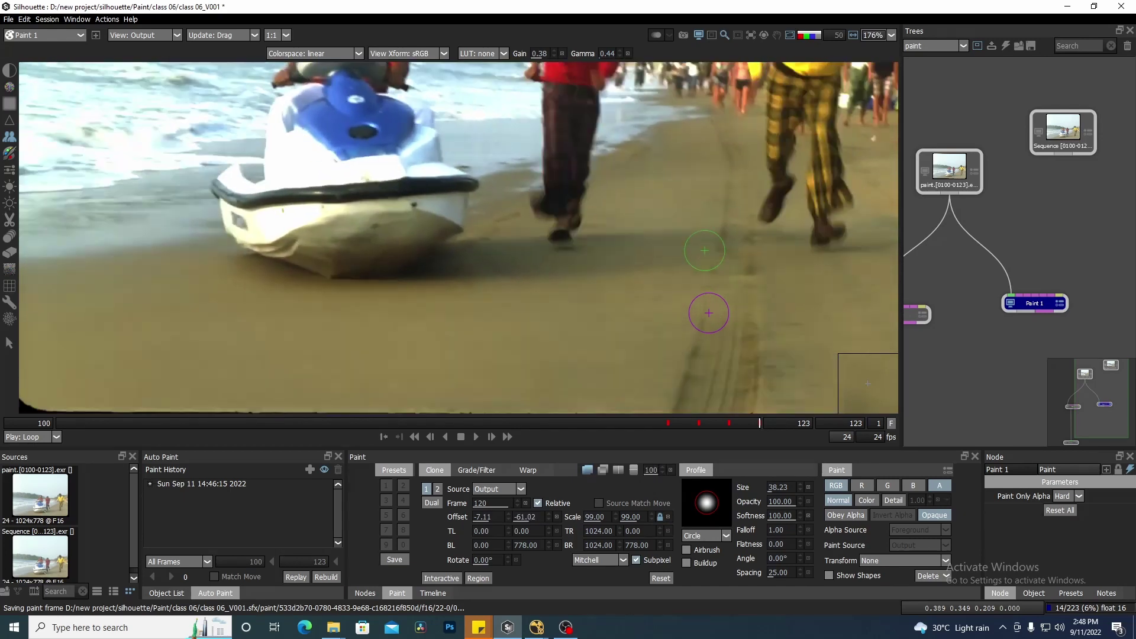
{"action": "key", "text": "Left"}
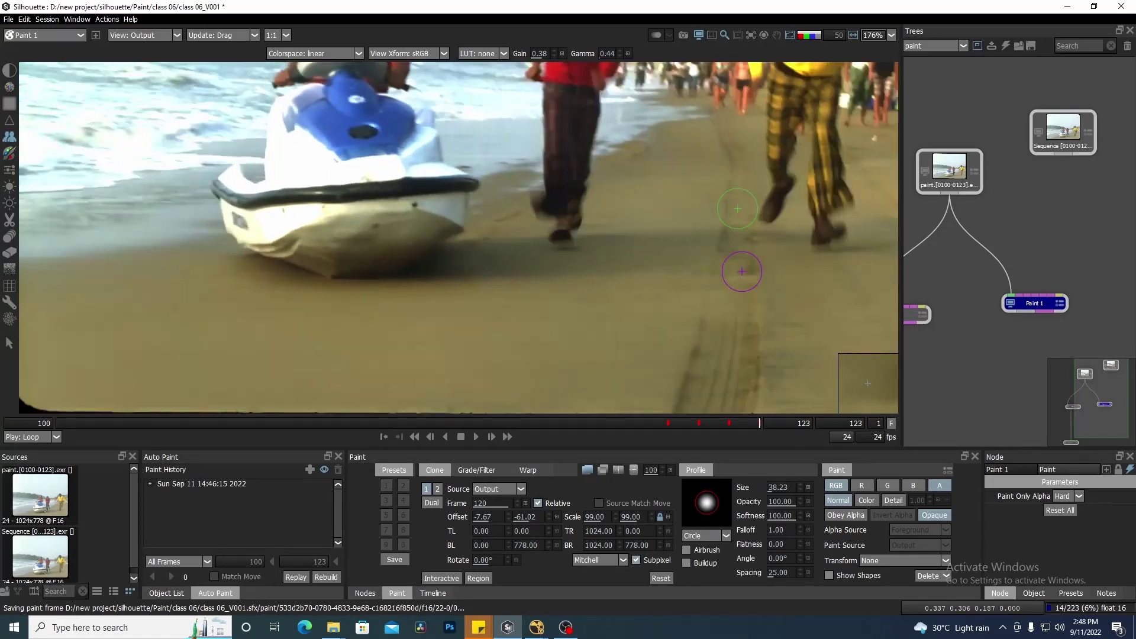
- Rotate the clone source to -0.79° and set its scale to 97.00 to fit frame 123
{"action": "key", "text": "r"}
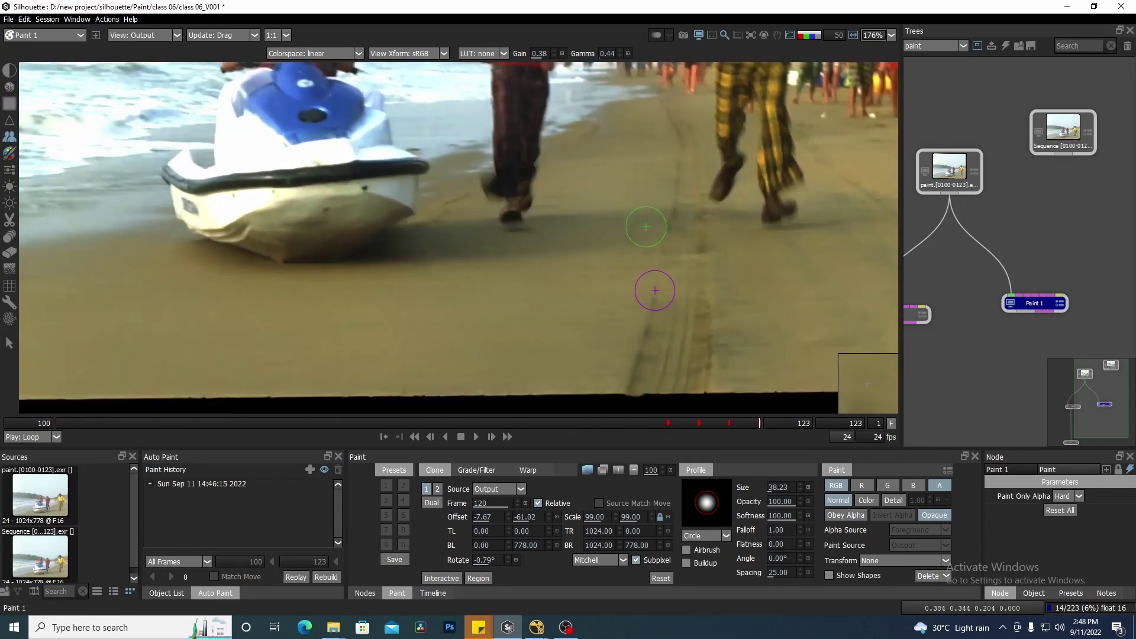
{"action": "left_click_drag", "start_coordinate": [679, 315], "coordinate": [678, 315]}
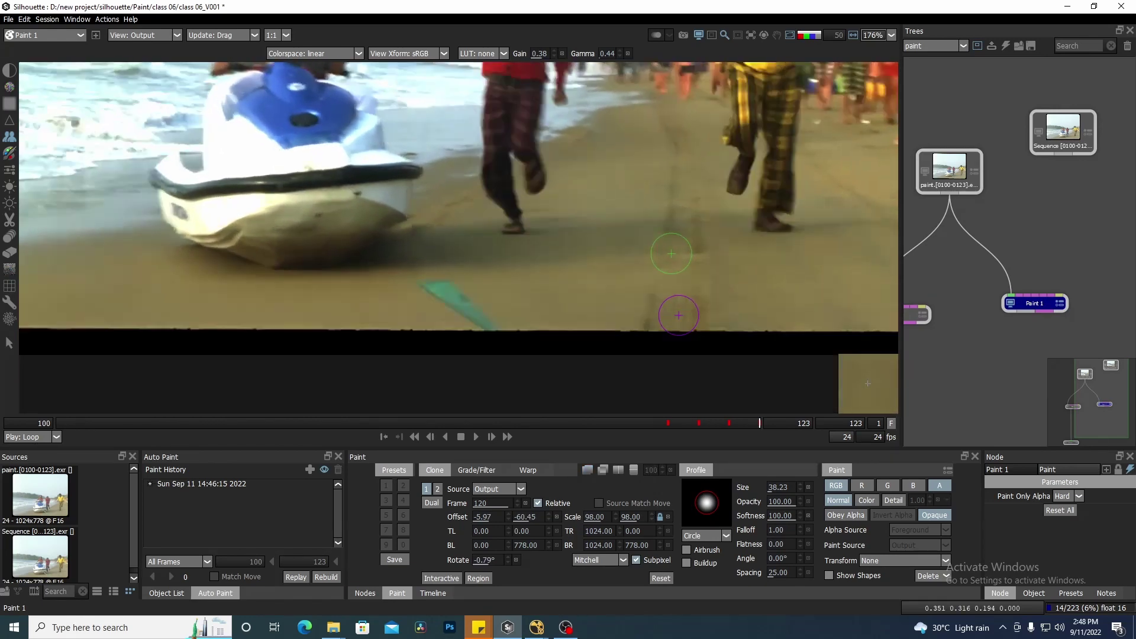
{"action": "left_click", "coordinate": [651, 520]}
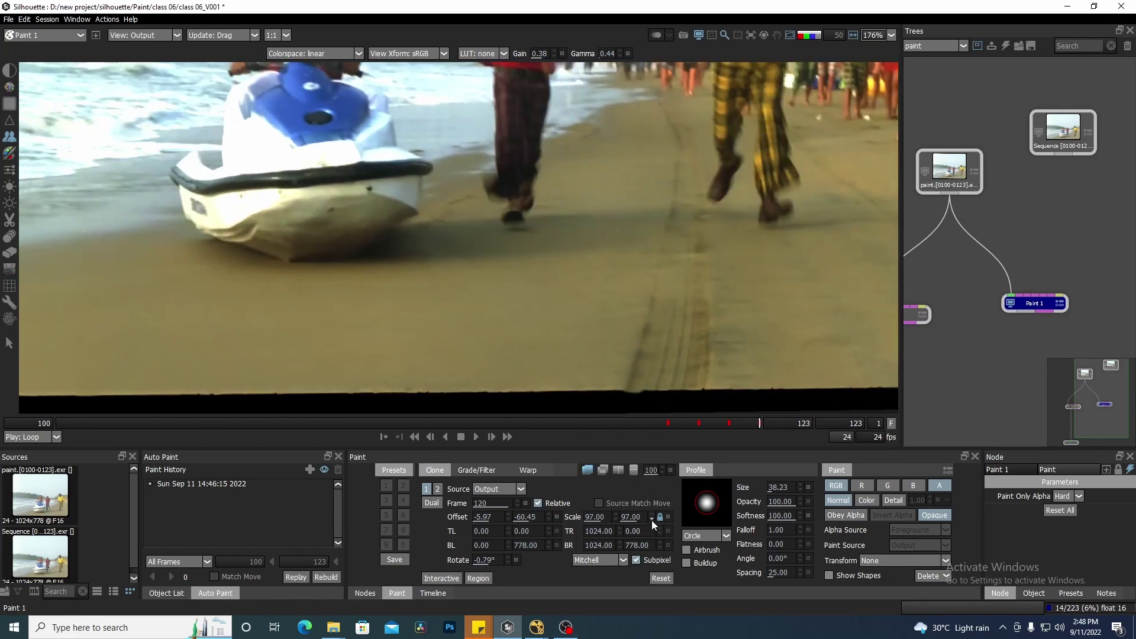
- Realign the rotated, scaled source on frame 123 to offset -4.84, -58.18, comparing it with the overlay on and off
{"action": "key", "text": "o"}
{"action": "key", "text": "Down"}
{"action": "key", "text": "Down"}
{"action": "key", "text": "Down"}
{"action": "key", "text": "Down"}
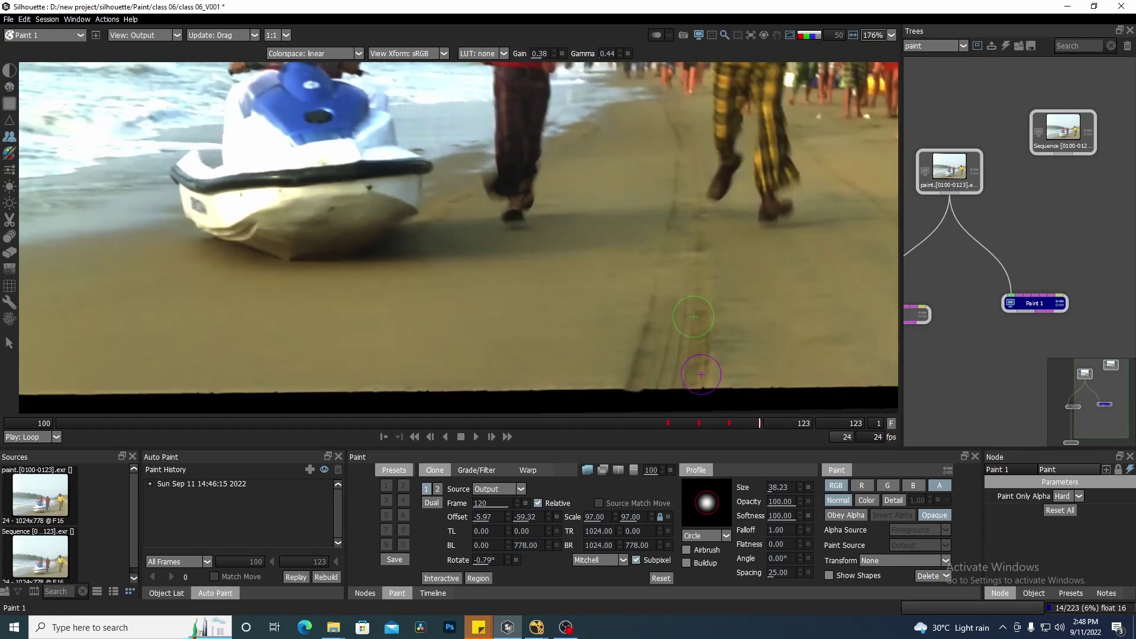
{"action": "key", "text": "Right"}
{"action": "key", "text": "Right"}
{"action": "key", "text": "o"}
{"action": "key", "text": "o"}
{"action": "key", "text": "o"}
{"action": "key", "text": "o"}
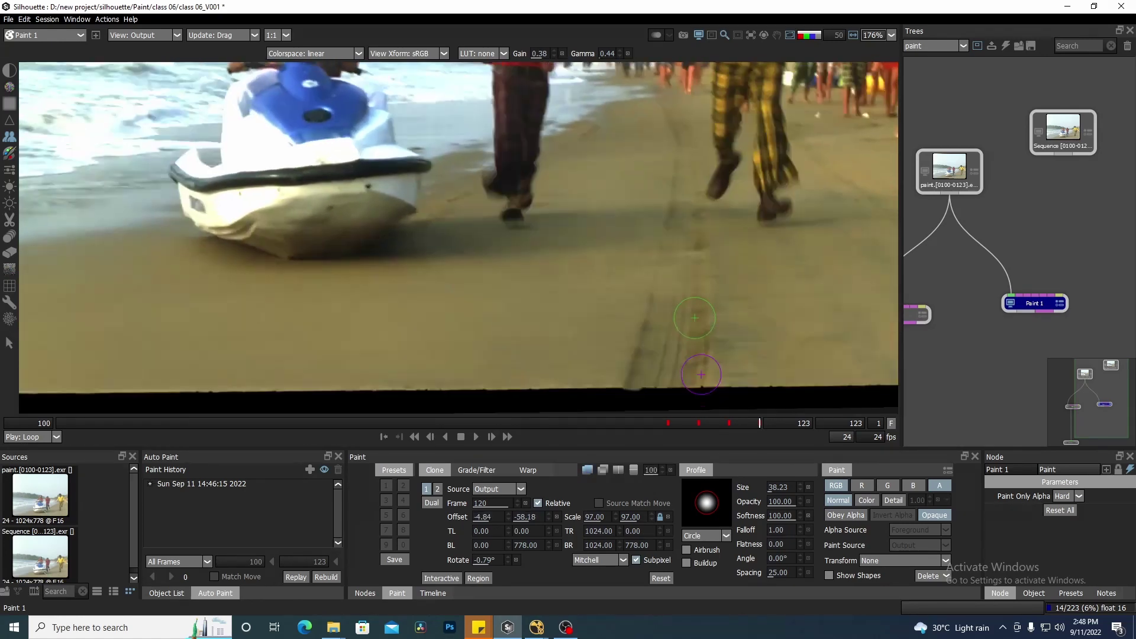
- Try to clone the green strap out of the sand in frame 123 and compare the patch with the original footage
{"action": "left_click_drag", "start_coordinate": [425, 284], "coordinate": [496, 325]}
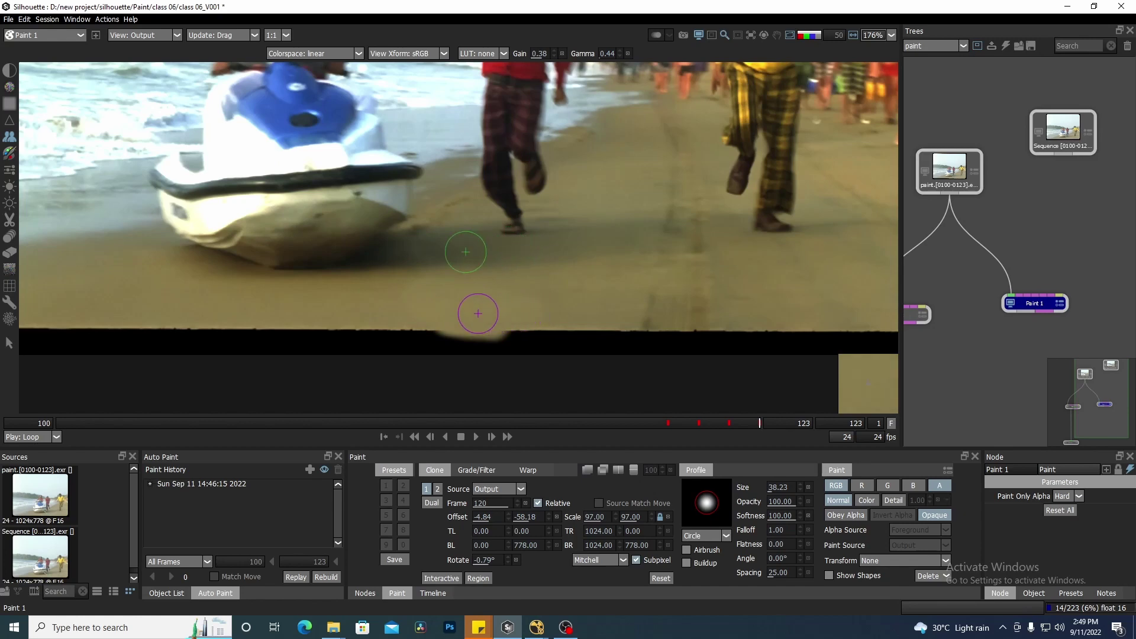
{"action": "left_click_drag", "start_coordinate": [479, 314], "coordinate": [509, 319]}
{"action": "scroll", "coordinate": [556, 316], "scroll_direction": "down", "scroll_amount": 3}
{"action": "scroll", "coordinate": [515, 314], "scroll_direction": "up", "scroll_amount": 5}
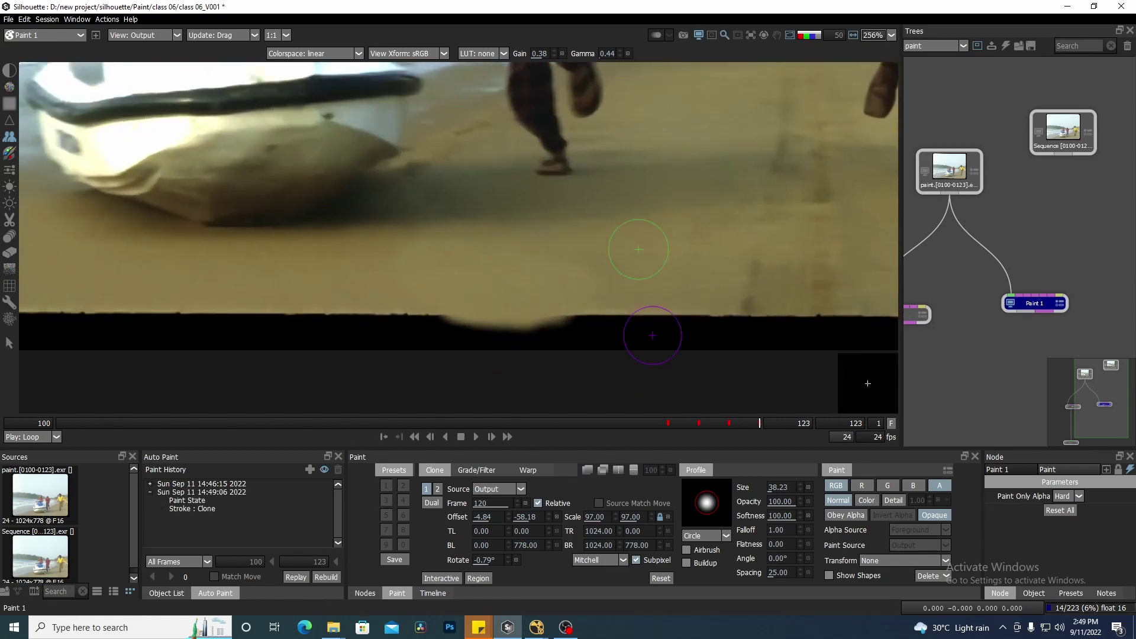
{"action": "scroll", "coordinate": [659, 330], "scroll_direction": "up", "scroll_amount": 2}
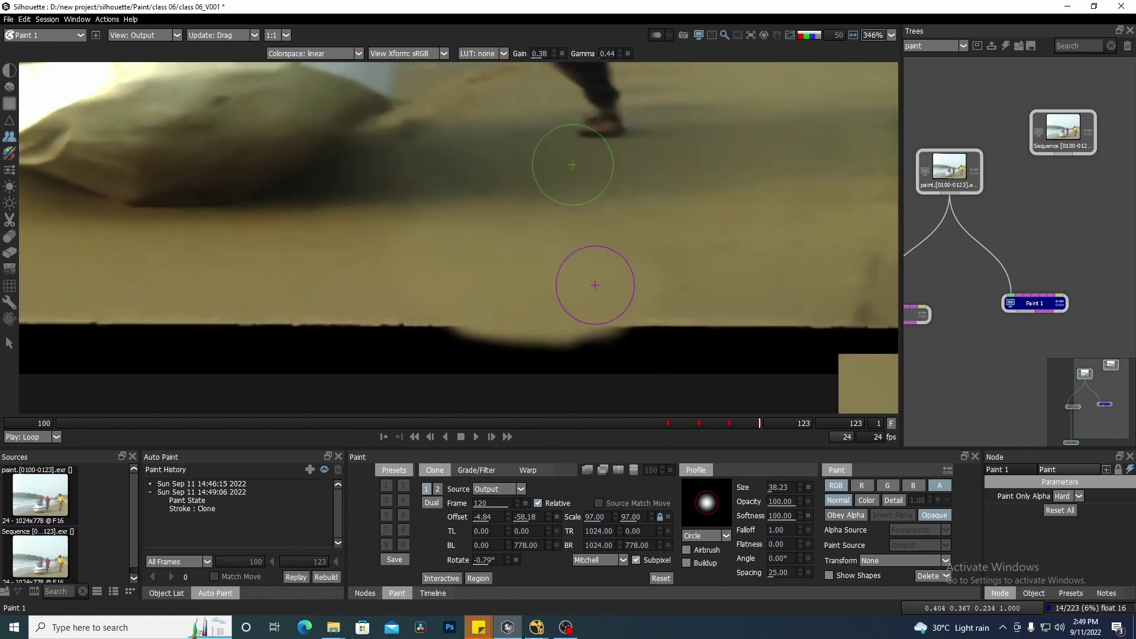
{"action": "scroll", "coordinate": [578, 317], "scroll_direction": "down", "scroll_amount": 1}
{"action": "key", "text": "1"}
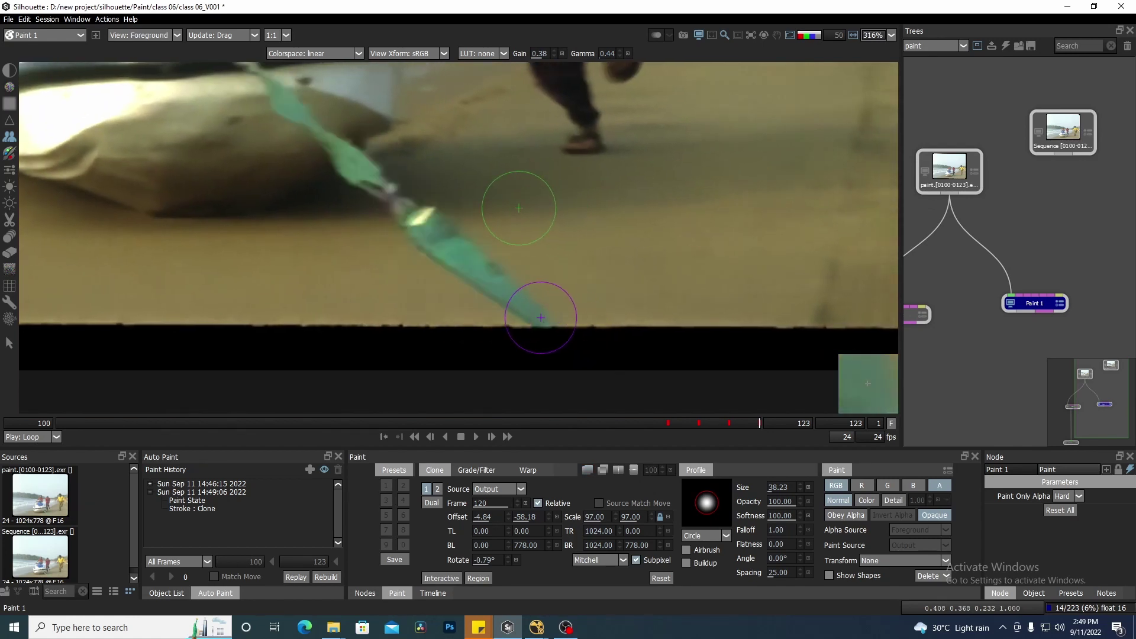
{"action": "key", "text": "3"}
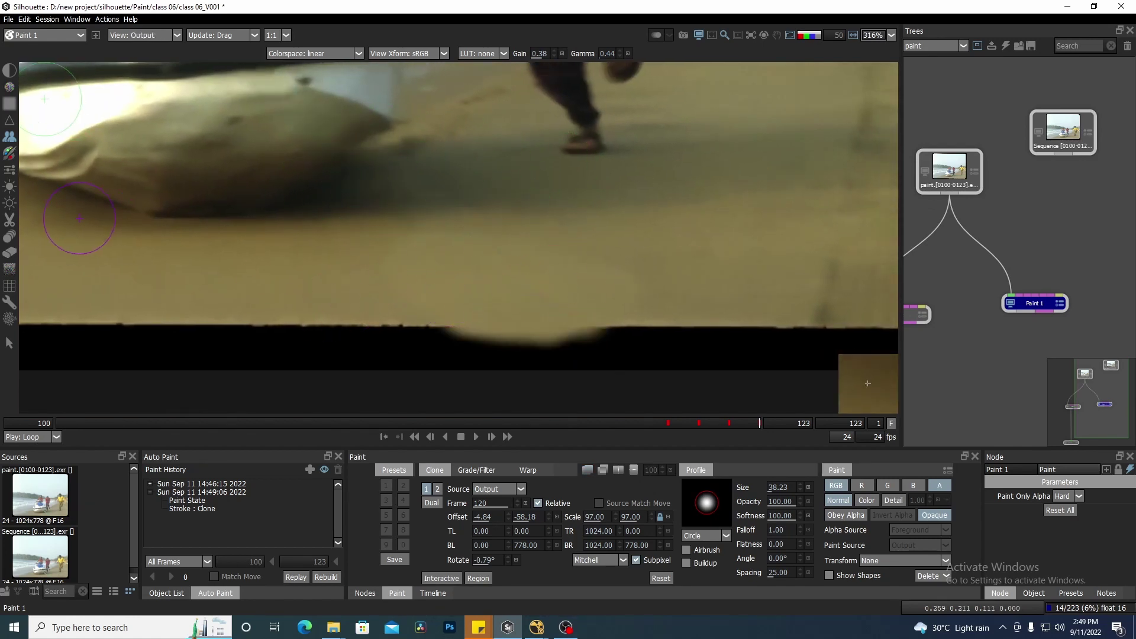
- Erase the cloned sand patch from frame 123 with the Eraser brush
{"action": "left_click", "coordinate": [9, 252]}
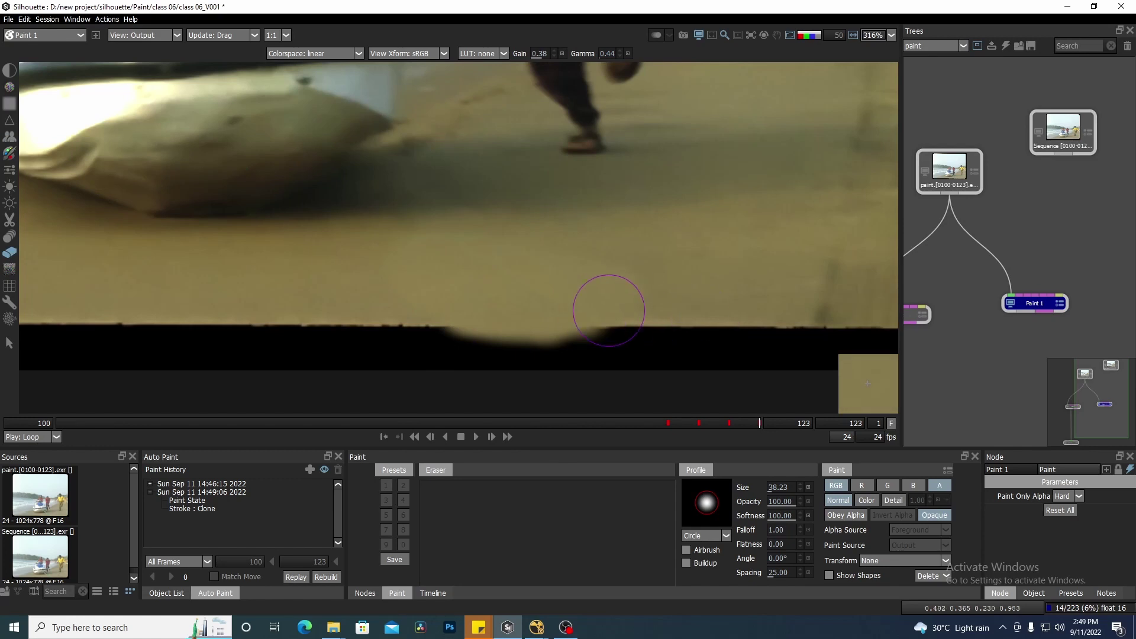
{"action": "left_click_drag", "start_coordinate": [608, 310], "coordinate": [477, 322]}
{"action": "left_click_drag", "start_coordinate": [580, 285], "coordinate": [456, 274]}
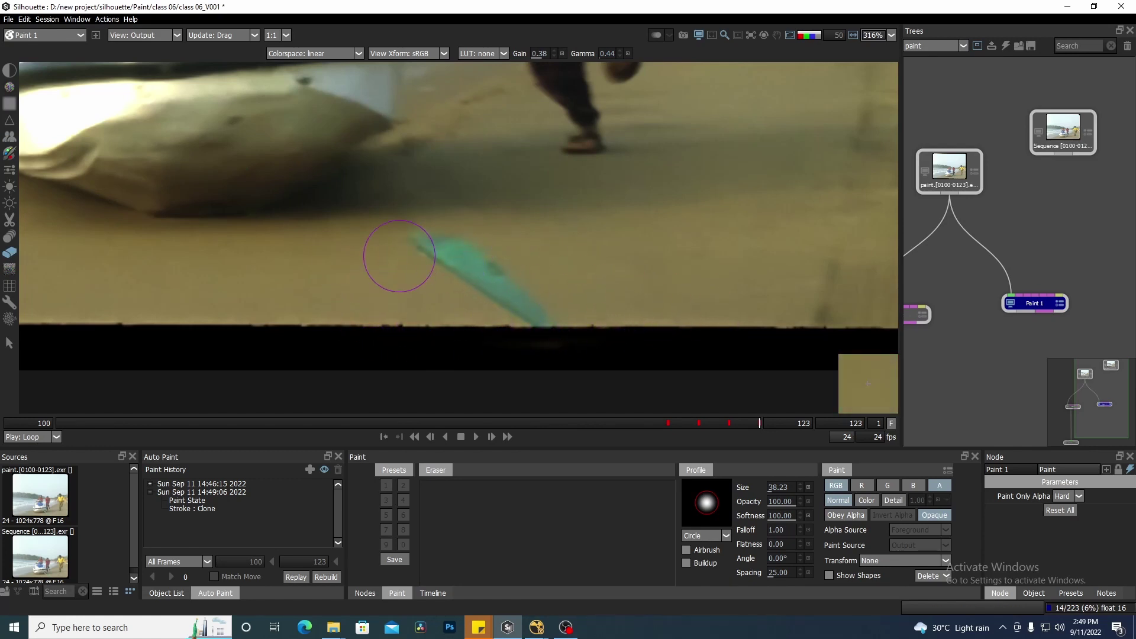
{"action": "scroll", "coordinate": [402, 316], "scroll_direction": "down", "scroll_amount": 2}
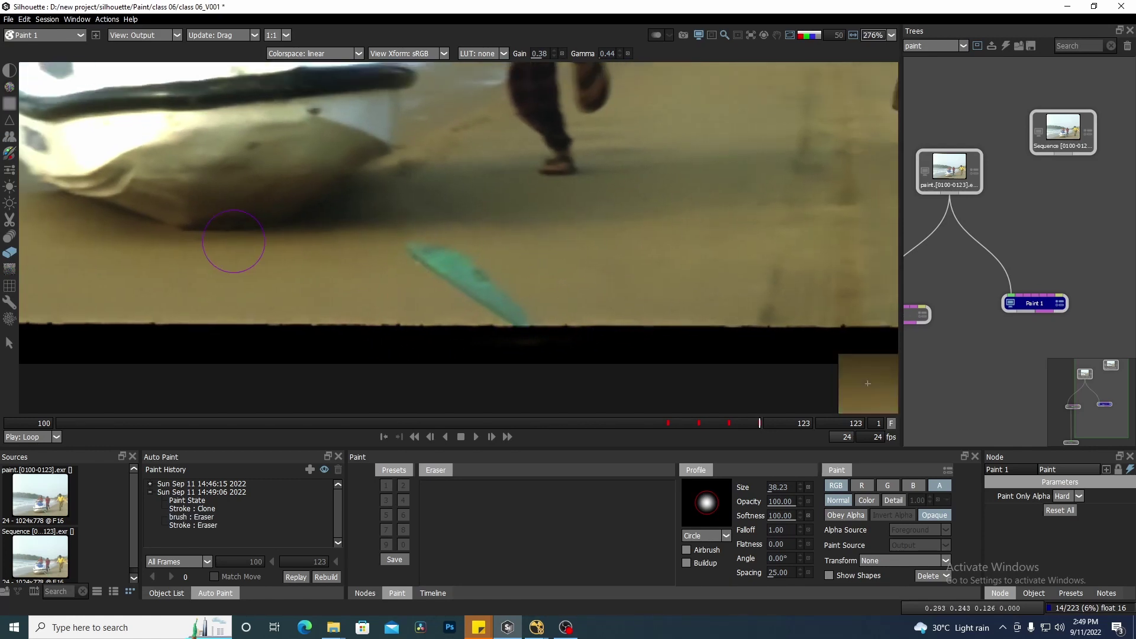
- Return to the Clone brush and compare the source with frame 123 in a split view beside the green strap
{"action": "left_click", "coordinate": [10, 136]}
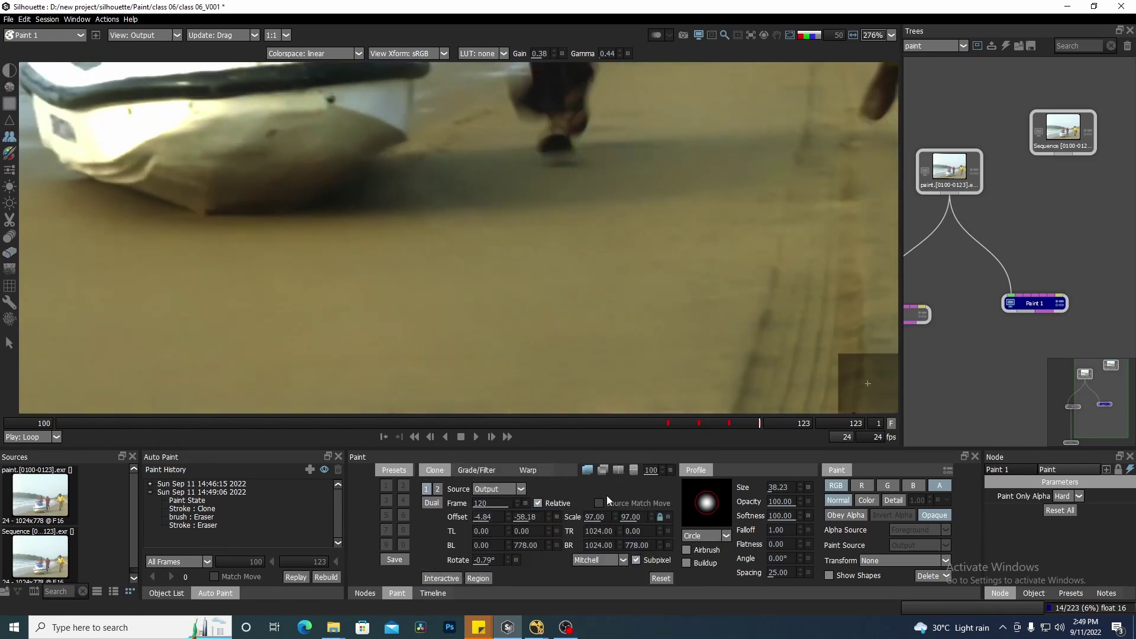
{"action": "left_click", "coordinate": [617, 472]}
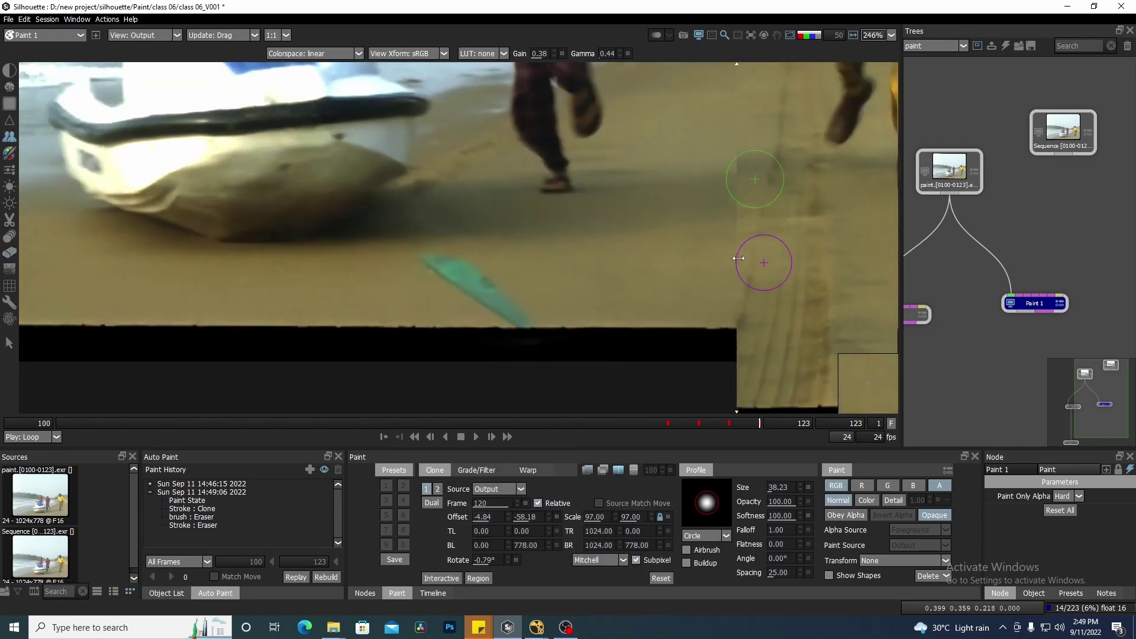
{"action": "left_click_drag", "start_coordinate": [678, 272], "coordinate": [553, 296]}
{"action": "scroll", "coordinate": [580, 331], "scroll_direction": "up", "scroll_amount": 5}
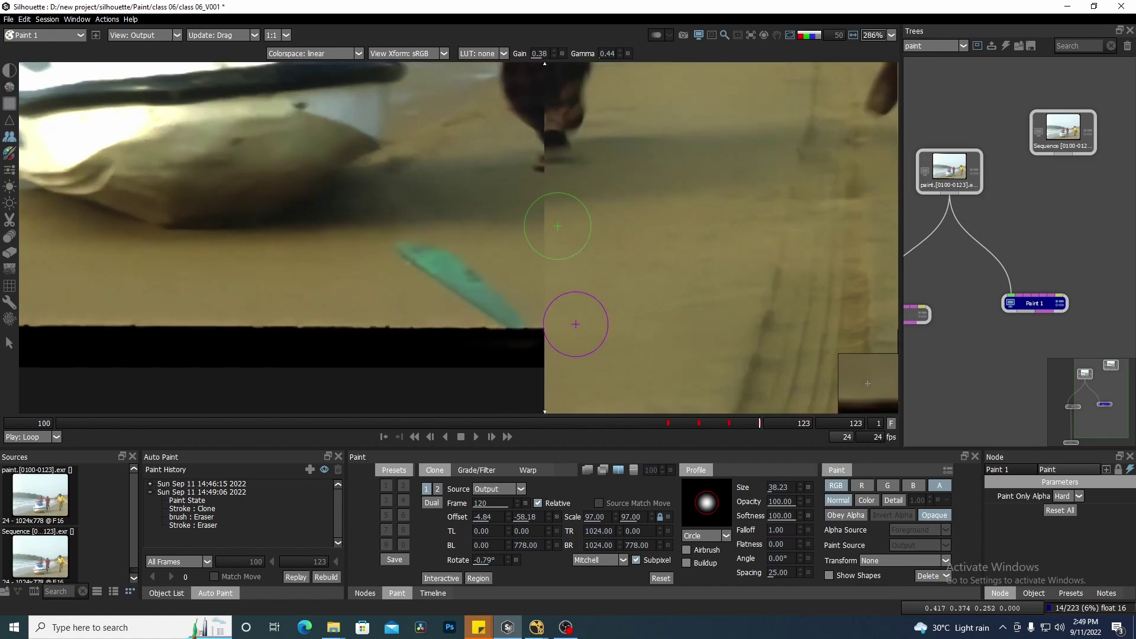
{"action": "scroll", "coordinate": [585, 349], "scroll_direction": "up", "scroll_amount": 1}
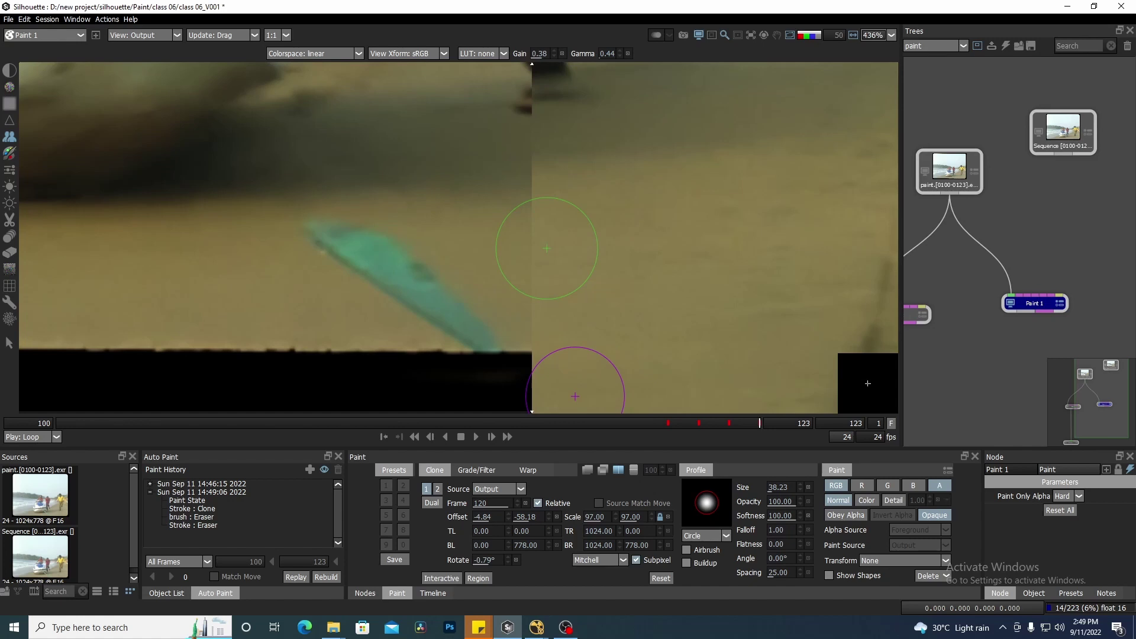
- Grade the clone source with an RGB gain of 0.97 and compare the sand match along the split view
{"action": "left_click", "coordinate": [477, 470]}
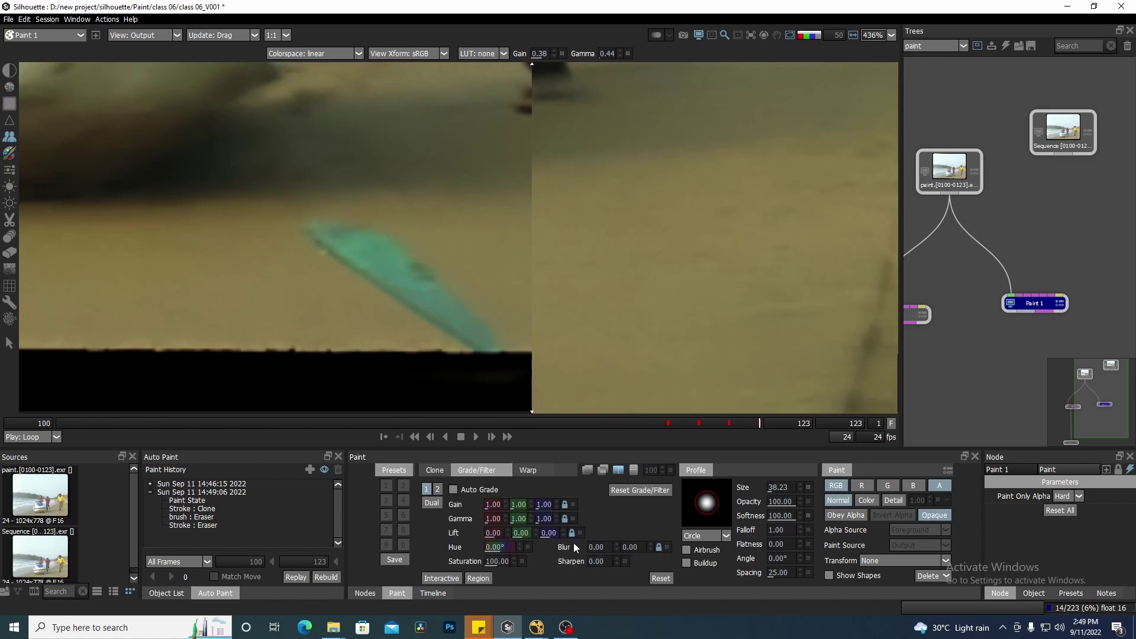
{"action": "left_click", "coordinate": [555, 502]}
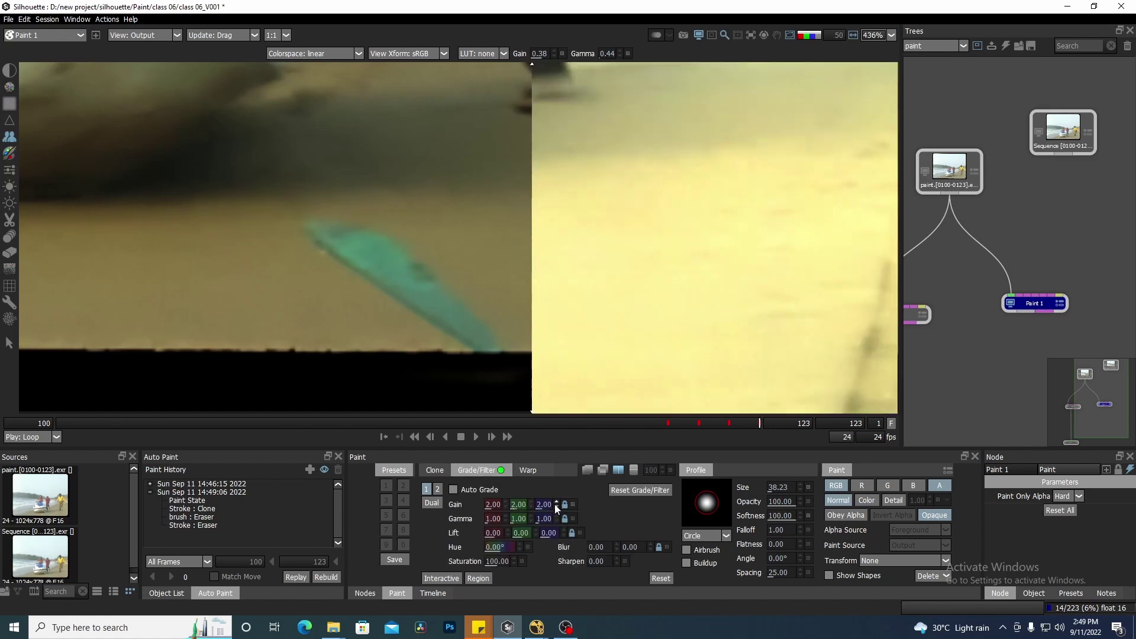
{"action": "left_click", "coordinate": [555, 506]}
{"action": "left_click", "coordinate": [555, 506]}
{"action": "left_click", "coordinate": [555, 502]}
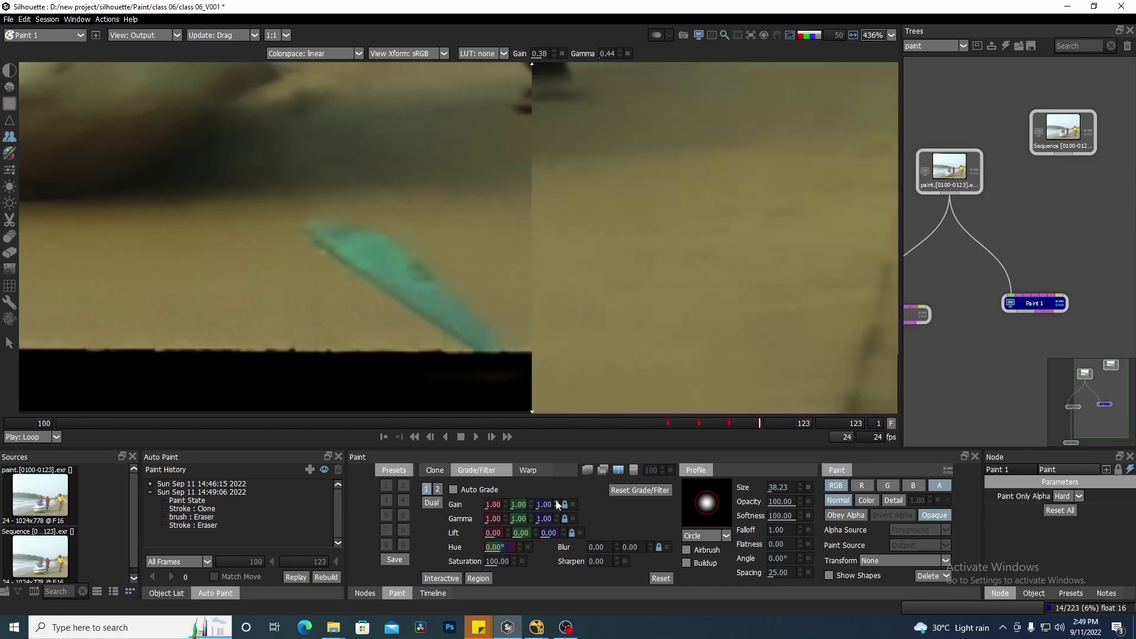
{"action": "left_click", "coordinate": [544, 505]}
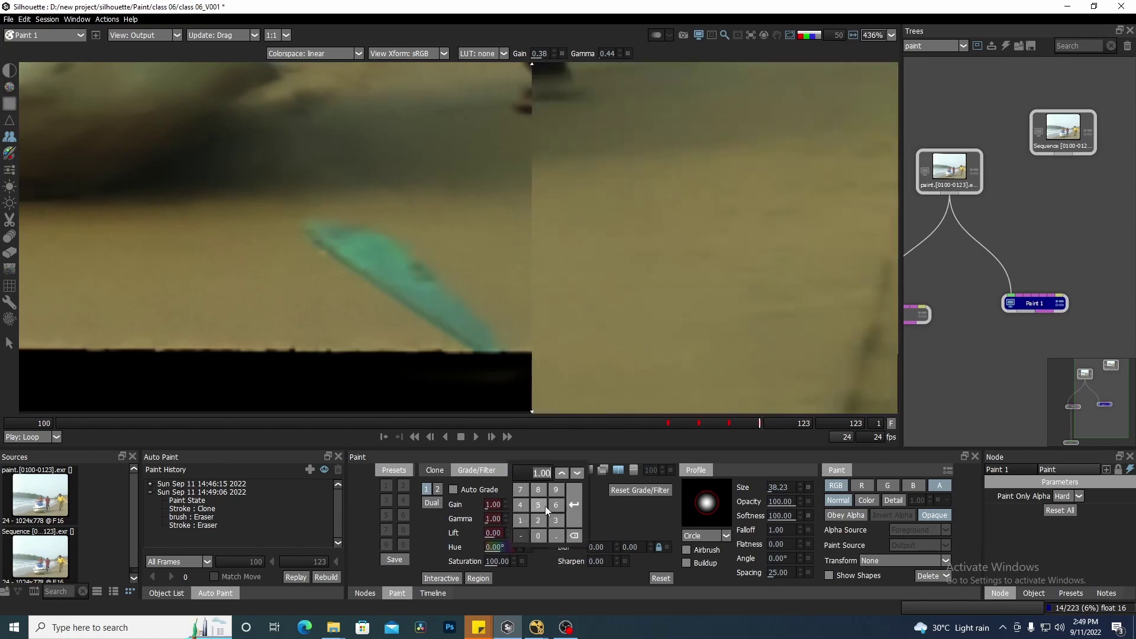
{"action": "left_click", "coordinate": [574, 516]}
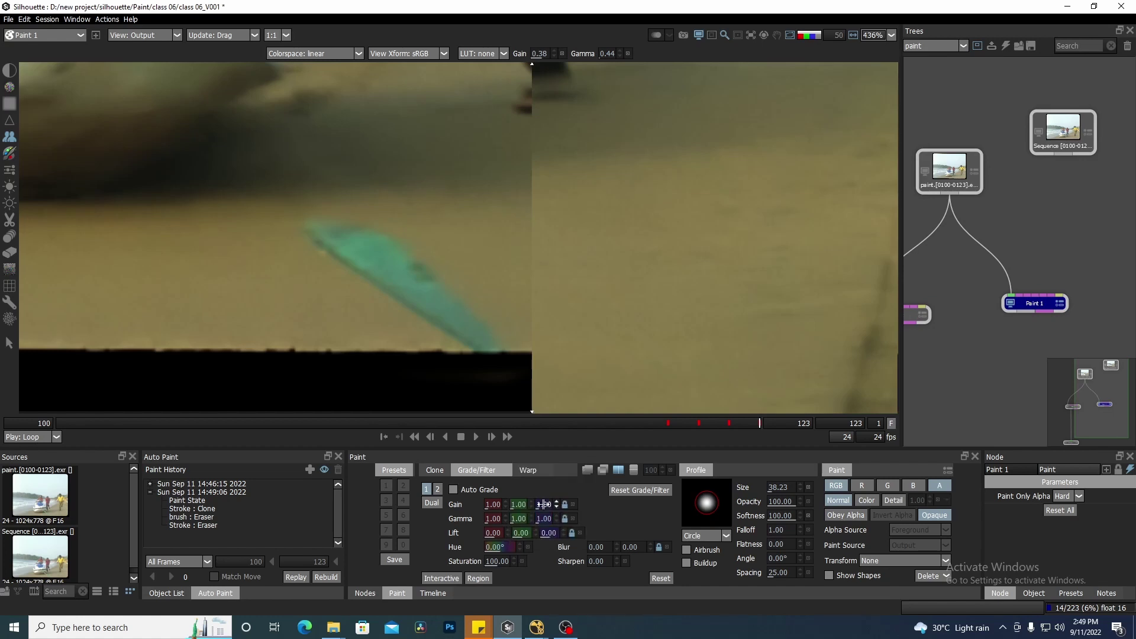
{"action": "left_click", "coordinate": [544, 505]}
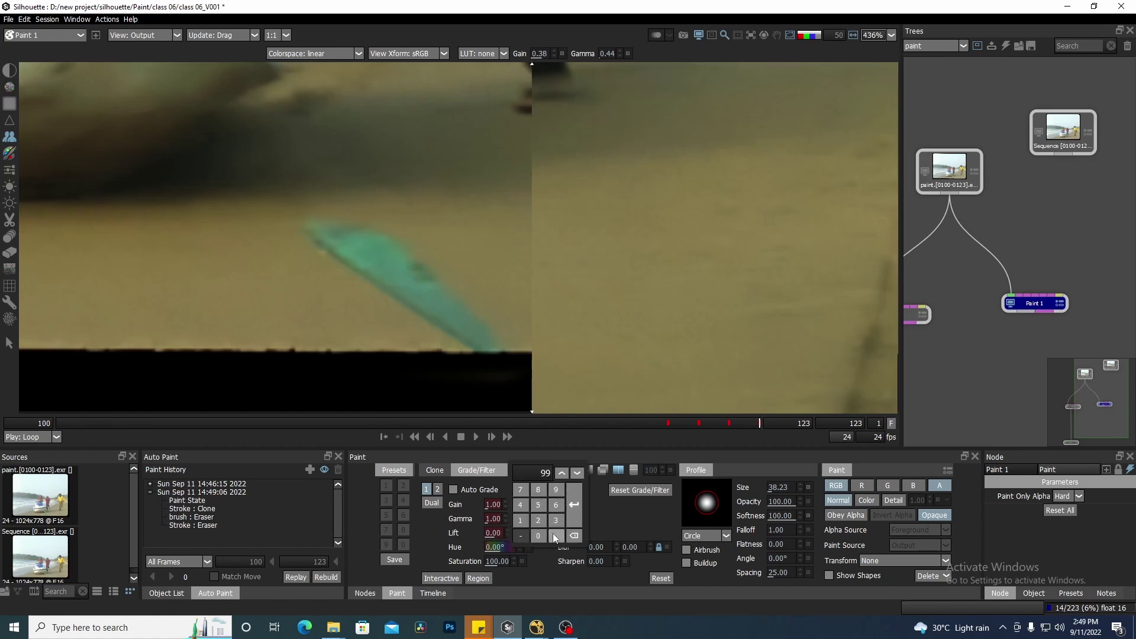
{"action": "scroll", "coordinate": [651, 357], "scroll_direction": "up", "scroll_amount": 3}
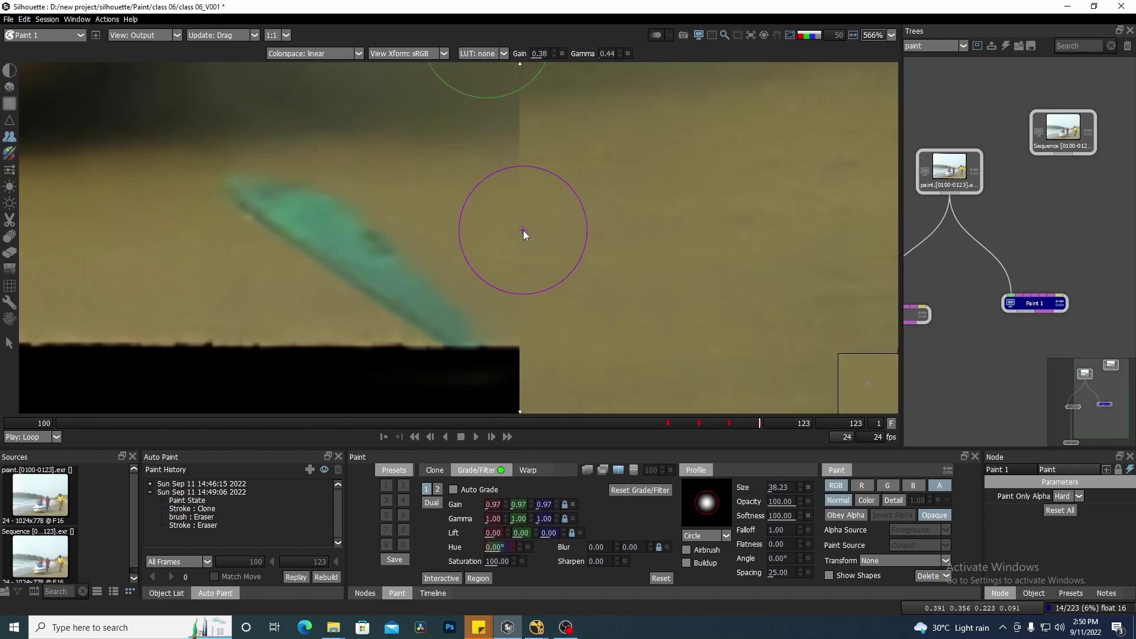
{"action": "mouse_move", "coordinate": [518, 229]}
{"action": "left_mouse_down"}
{"action": "mouse_move", "coordinate": [385, 278]}
{"action": "mouse_move", "coordinate": [396, 343]}
{"action": "mouse_move", "coordinate": [139, 347]}
{"action": "mouse_move", "coordinate": [285, 360]}
{"action": "mouse_move", "coordinate": [272, 362]}
{"action": "left_mouse_up"}
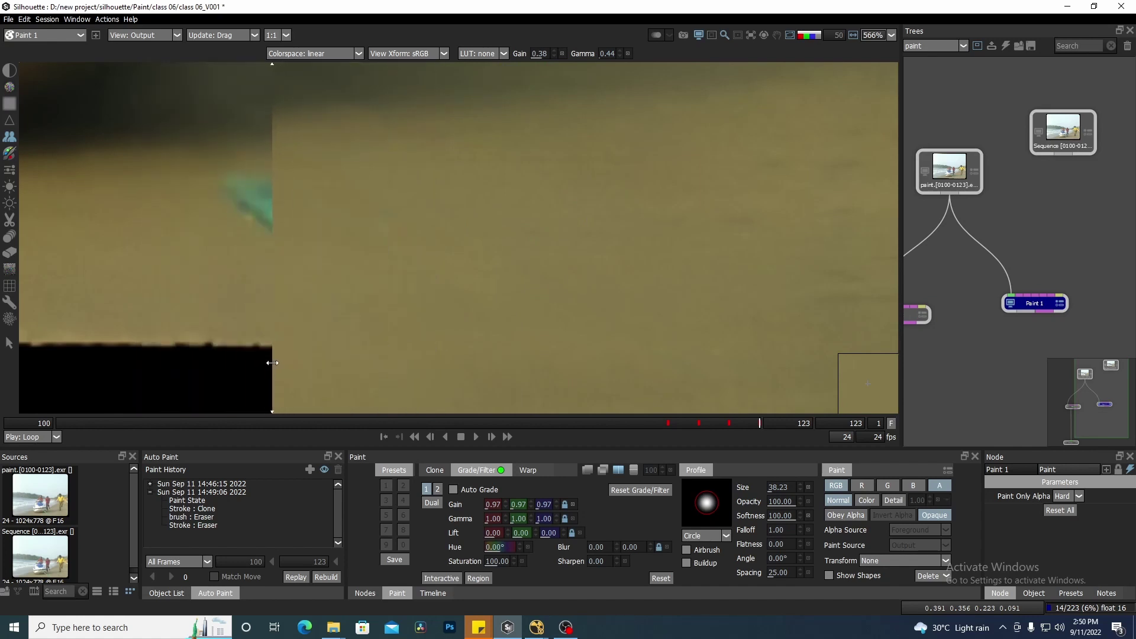
- Set the clone source's RGB gain to 0.95
{"action": "left_click", "coordinate": [544, 504]}
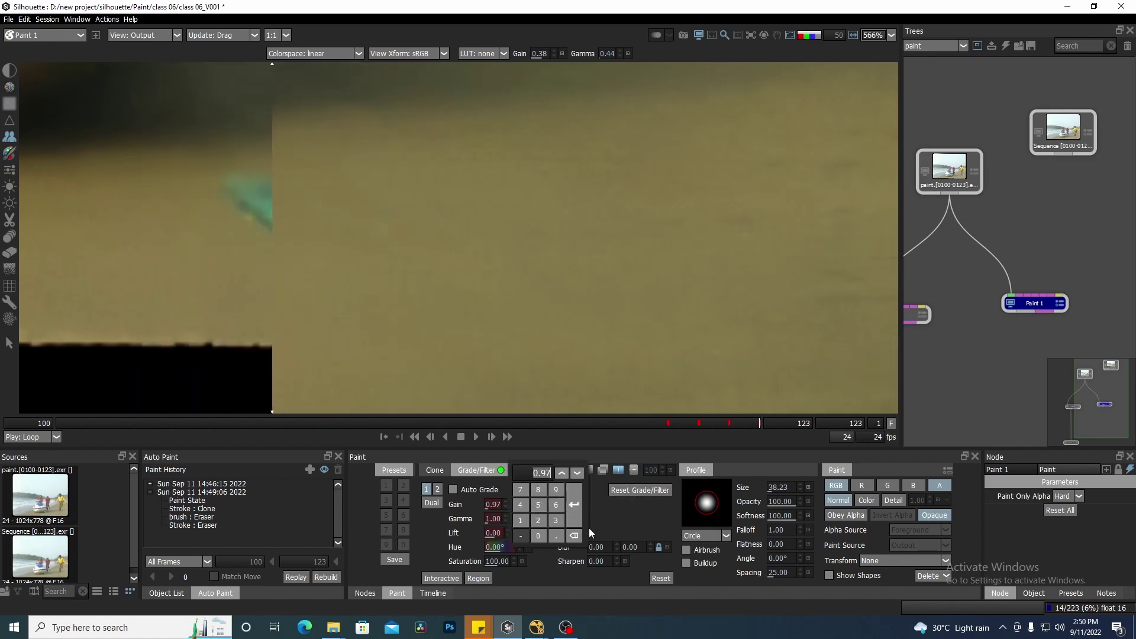
{"action": "key", "text": "Right"}
{"action": "key", "text": "BackSpace"}
{"action": "type", "text": "5"}
{"action": "key", "text": "Return"}
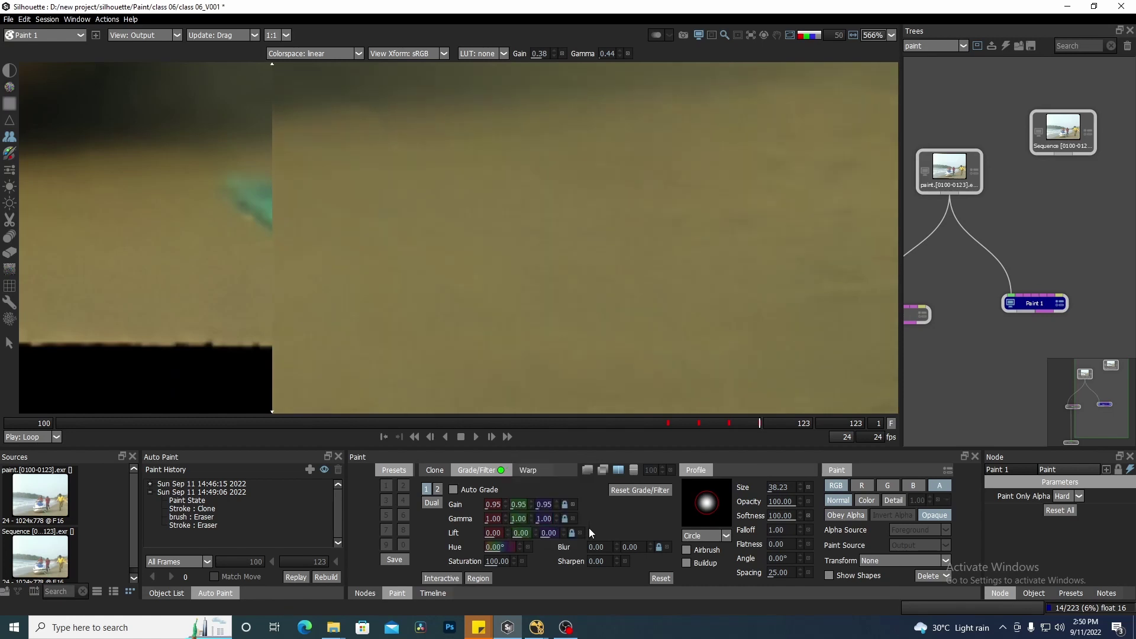
- Compare the graded source overlay with the footage on frame 123, then hide the overlay
{"action": "scroll", "coordinate": [456, 321], "scroll_direction": "down", "scroll_amount": 4}
{"action": "key", "text": "z"}
{"action": "key", "text": "z"}
{"action": "key", "text": "z"}
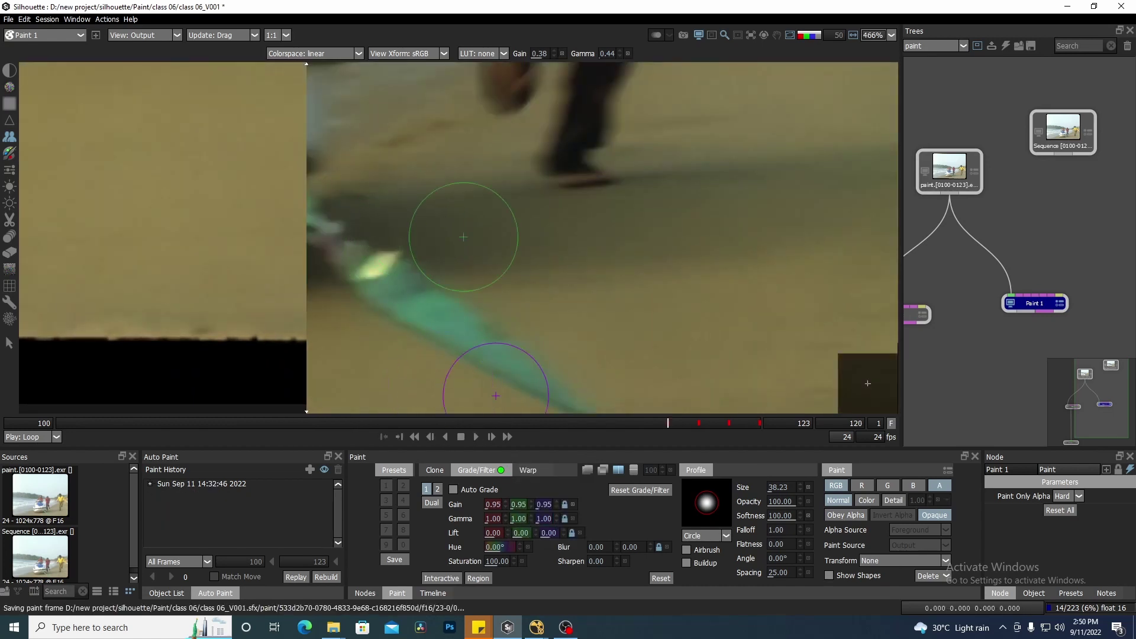
{"action": "left_click", "coordinate": [759, 424]}
{"action": "left_click_drag", "start_coordinate": [345, 288], "coordinate": [477, 320]}
{"action": "left_click", "coordinate": [590, 469]}
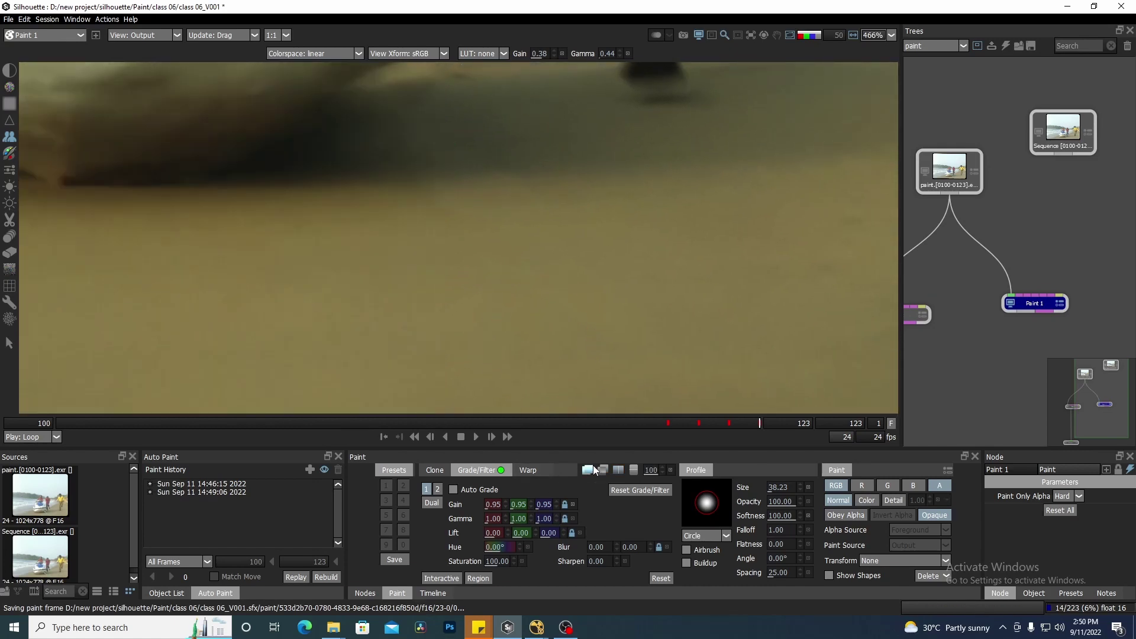
{"action": "scroll", "coordinate": [468, 307], "scroll_direction": "down", "scroll_amount": 6}
{"action": "scroll", "coordinate": [537, 354], "scroll_direction": "down", "scroll_amount": 3}
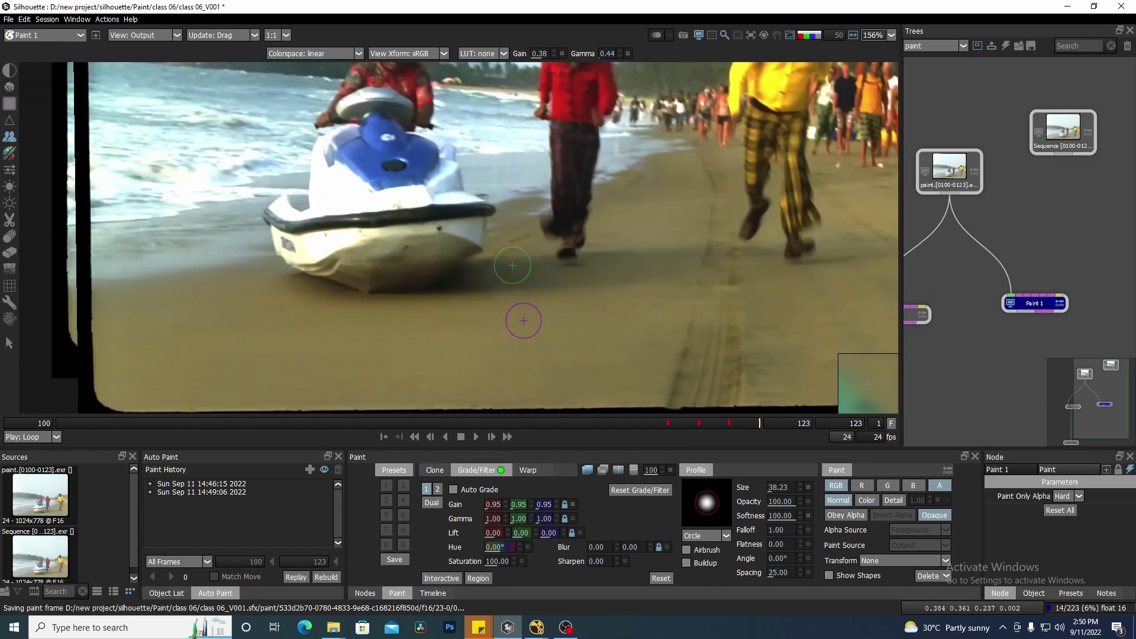
{"action": "left_click", "coordinate": [590, 471]}
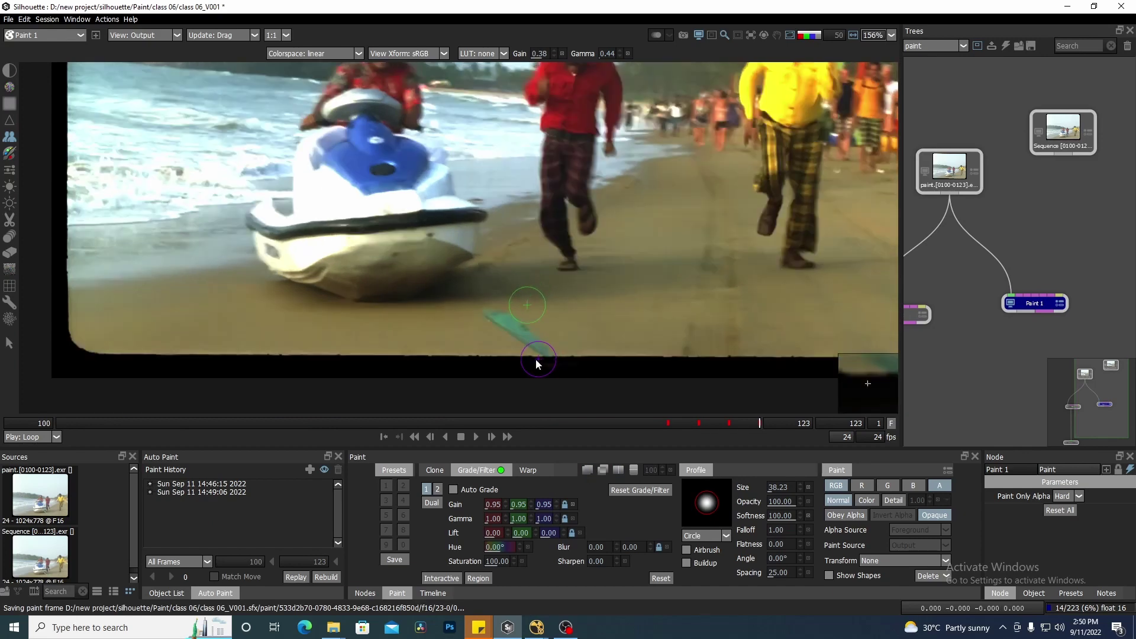
- Clone the graded sand over the green strap at the lower edge of frame 123 and review the whole frame
{"action": "left_click_drag", "start_coordinate": [507, 379], "coordinate": [469, 360]}
{"action": "scroll", "coordinate": [468, 360], "scroll_direction": "up", "scroll_amount": 4}
{"action": "scroll", "coordinate": [468, 360], "scroll_direction": "up", "scroll_amount": 1}
{"action": "mouse_move", "coordinate": [478, 277]}
{"action": "left_mouse_down"}
{"action": "mouse_move", "coordinate": [466, 296]}
{"action": "mouse_move", "coordinate": [525, 320]}
{"action": "mouse_move", "coordinate": [479, 334]}
{"action": "left_mouse_up"}
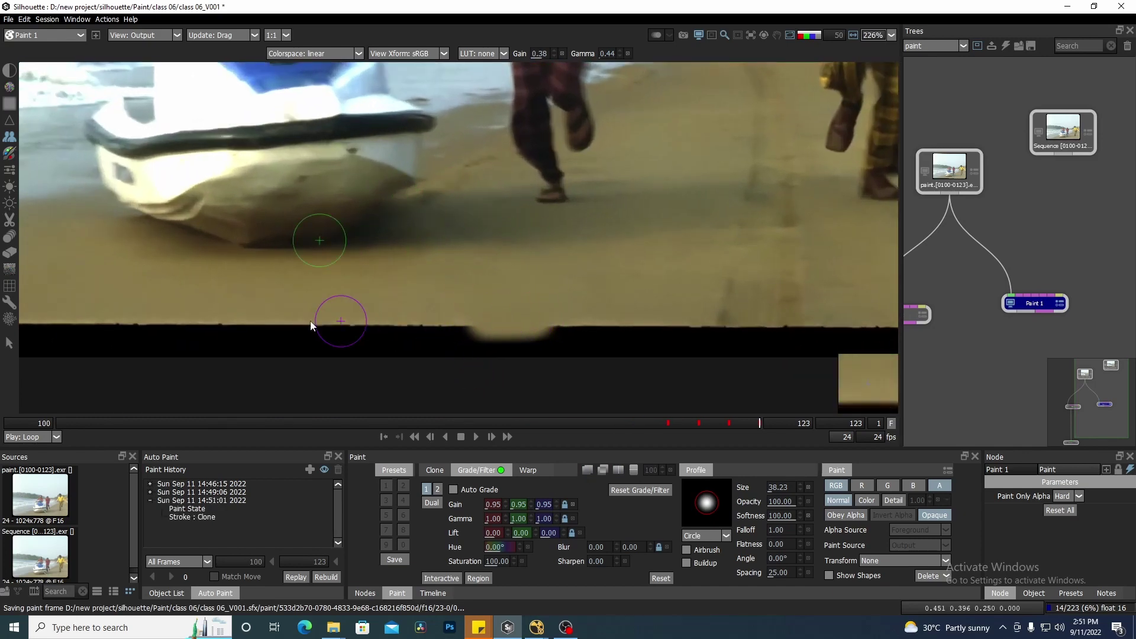
{"action": "scroll", "coordinate": [529, 324], "scroll_direction": "down", "scroll_amount": 15}
{"action": "scroll", "coordinate": [598, 304], "scroll_direction": "up", "scroll_amount": 2}
{"action": "left_click_drag", "start_coordinate": [598, 302], "coordinate": [573, 304]}
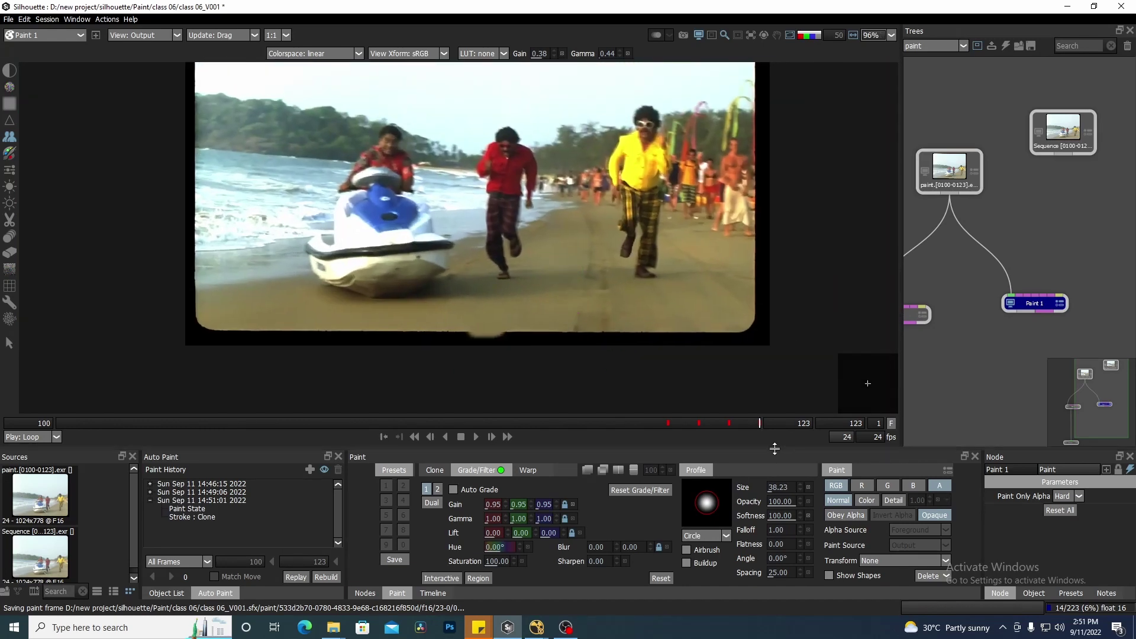
{"action": "mouse_move", "coordinate": [760, 424]}
{"action": "left_mouse_down"}
{"action": "mouse_move", "coordinate": [672, 424]}
{"action": "mouse_move", "coordinate": [743, 434]}
{"action": "mouse_move", "coordinate": [203, 429]}
{"action": "mouse_move", "coordinate": [704, 450]}
{"action": "mouse_move", "coordinate": [762, 438]}
{"action": "left_mouse_up"}
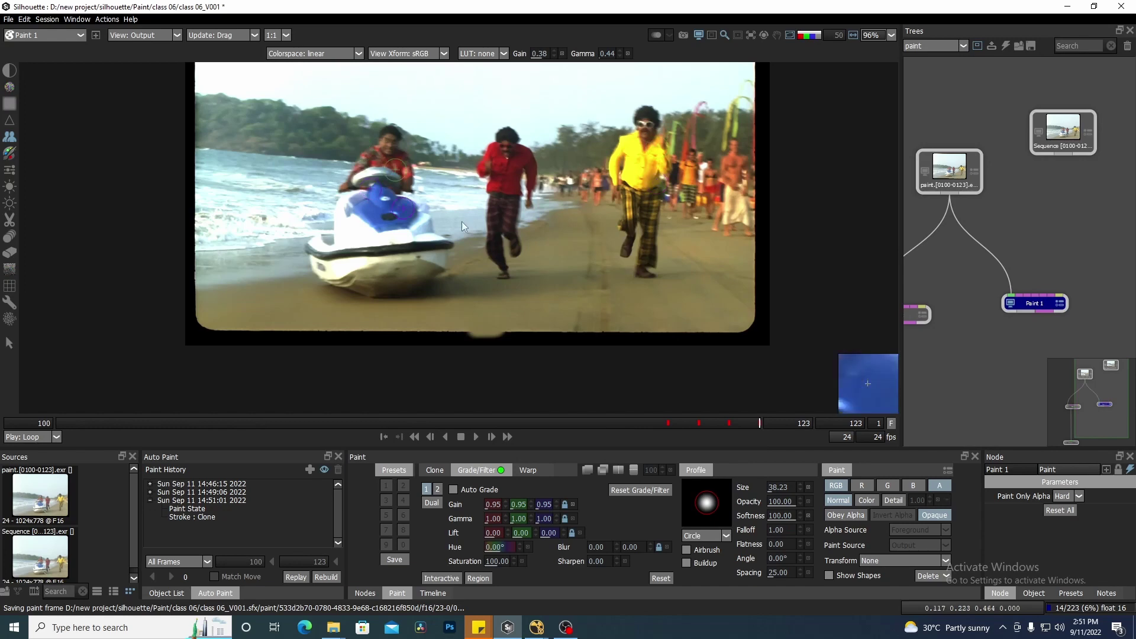
- Switch to the other Paint node in the tree and examine its finished frames back to frame 119
{"action": "left_click_drag", "start_coordinate": [996, 286], "coordinate": [1081, 269]}
{"action": "left_click", "coordinate": [986, 299]}
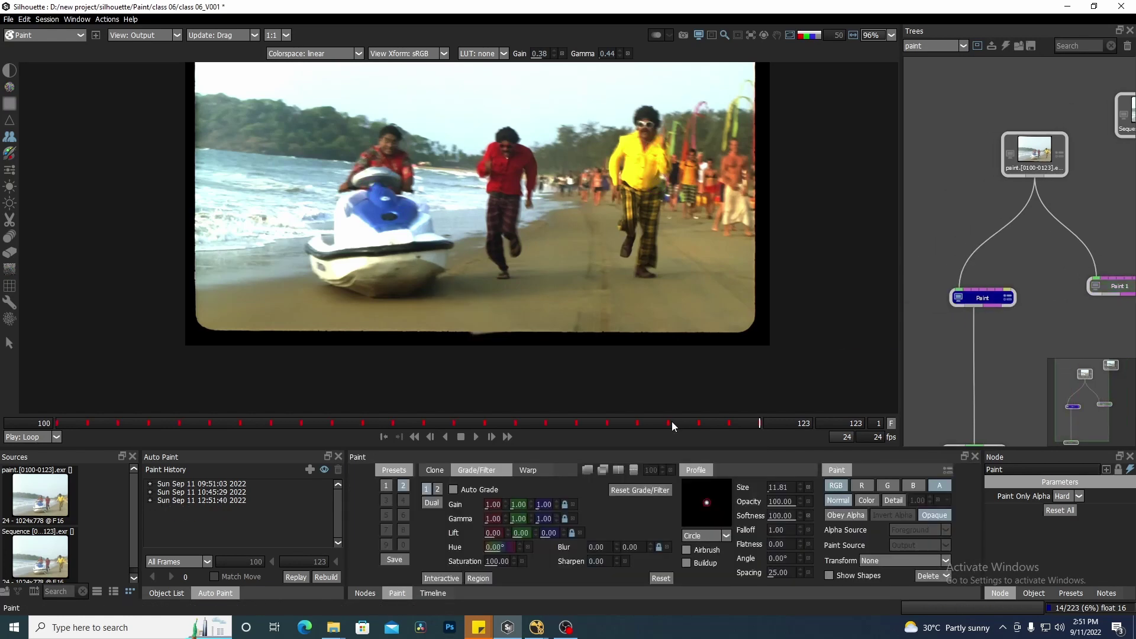
{"action": "left_click_drag", "start_coordinate": [716, 424], "coordinate": [637, 423]}
{"action": "mouse_move", "coordinate": [569, 212]}
{"action": "left_mouse_down"}
{"action": "mouse_move", "coordinate": [572, 337]}
{"action": "mouse_move", "coordinate": [533, 292]}
{"action": "left_mouse_up"}
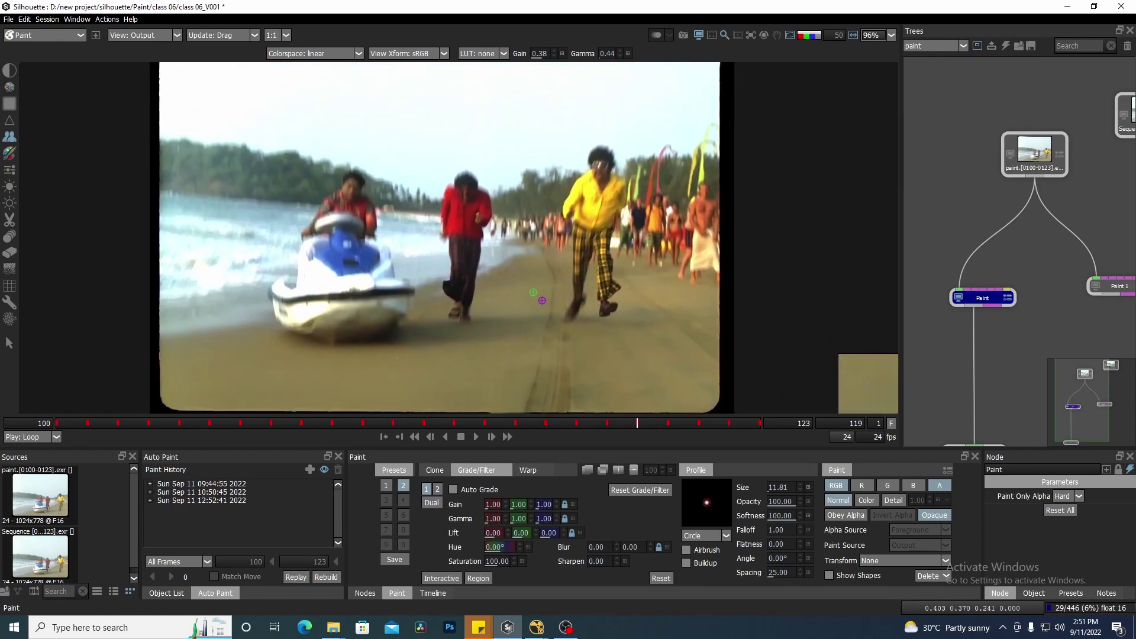